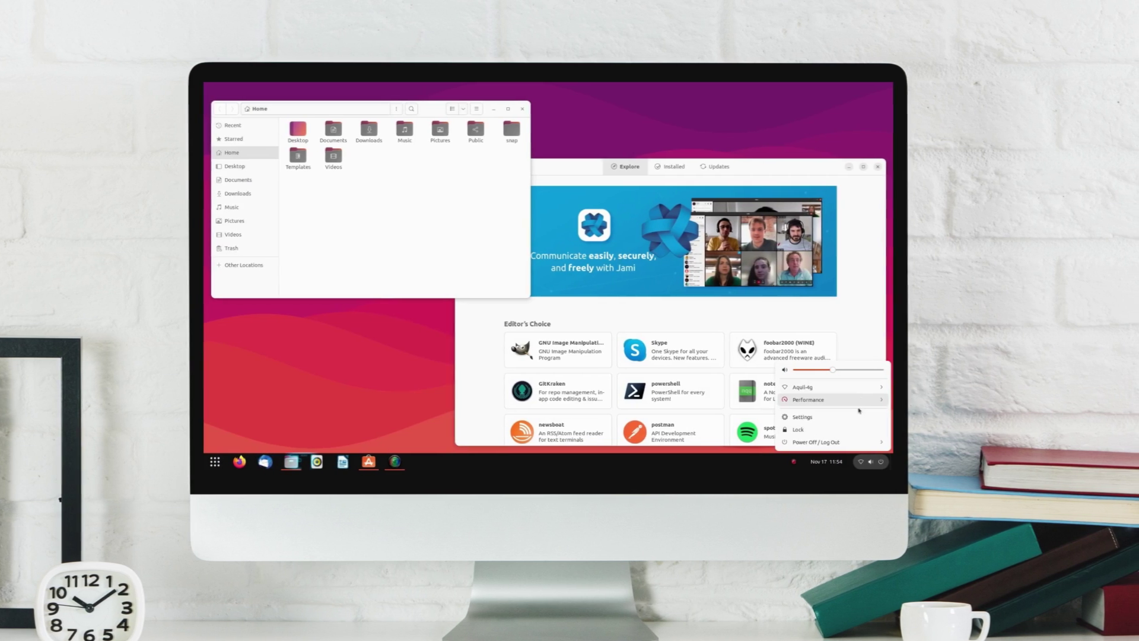
# Dismiss the Wi-Fi system menu and open the full applications grid from the dock
pyautogui.click(836, 387)
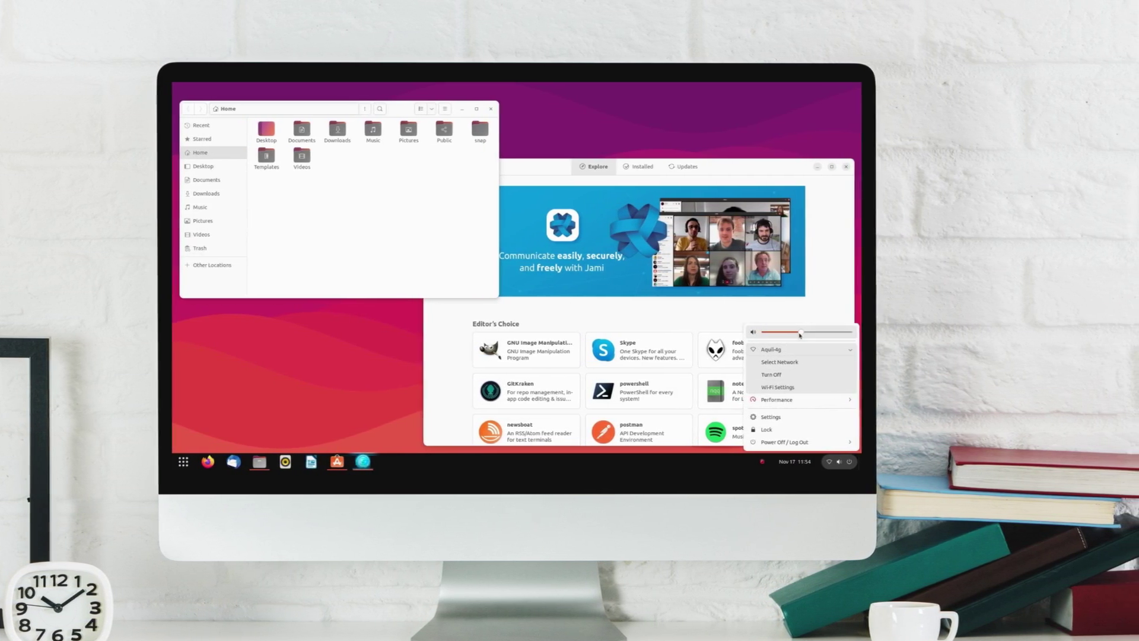
pyautogui.click(731, 157)
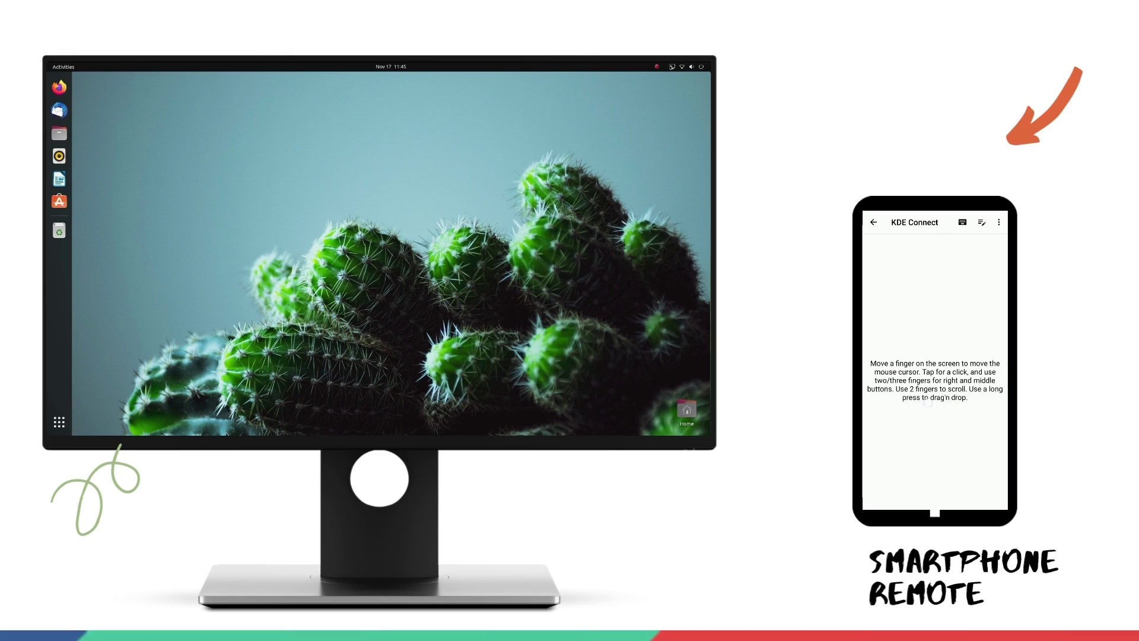
pyautogui.click(60, 422)
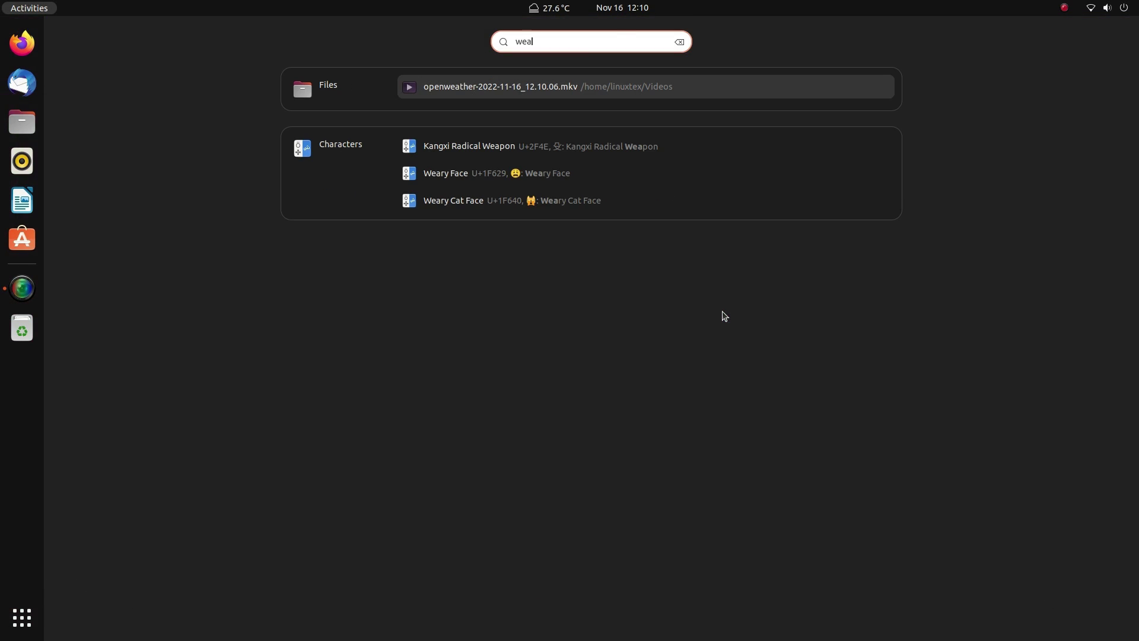
# Open the Bengaluru weather popup from the top bar and expand the 2 Day Forecast
pyautogui.write('her')
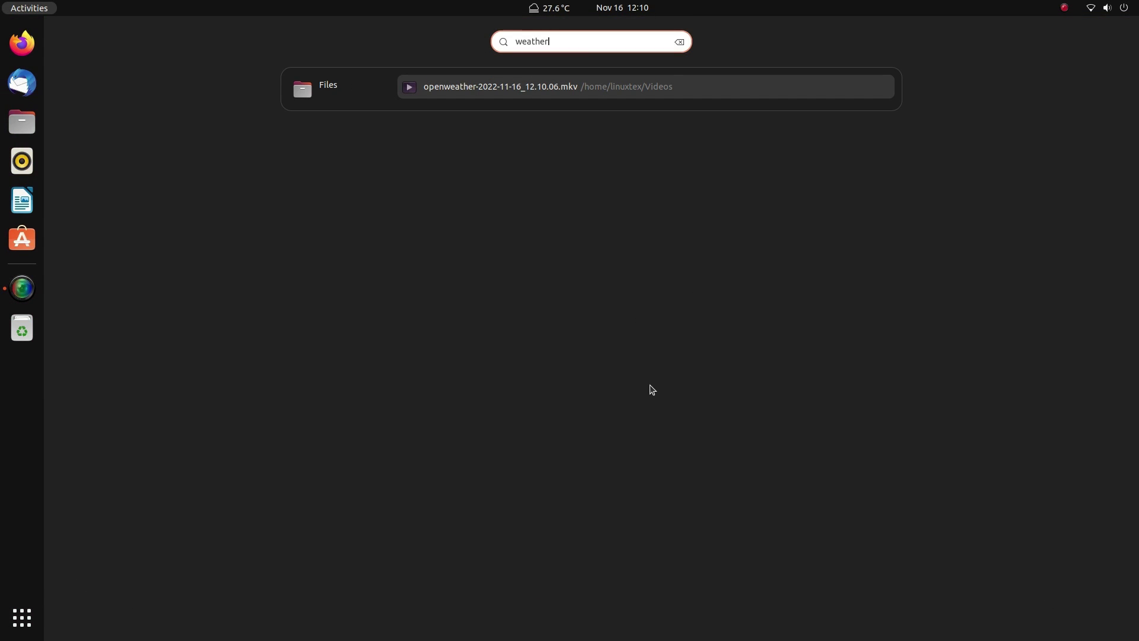
pyautogui.press('super')
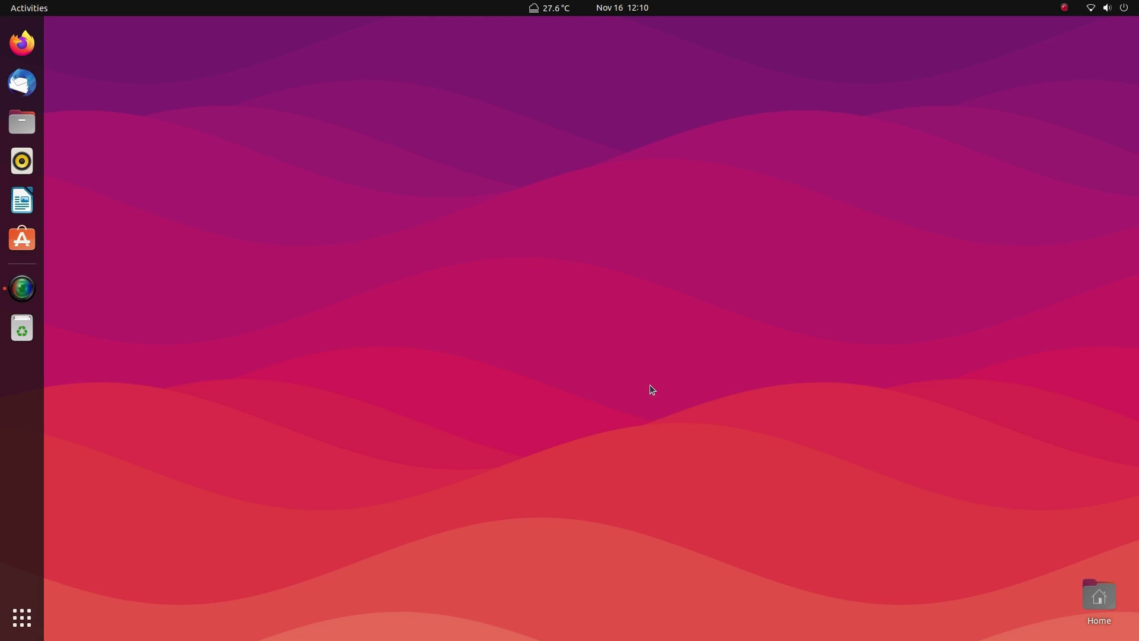
pyautogui.click(541, 4)
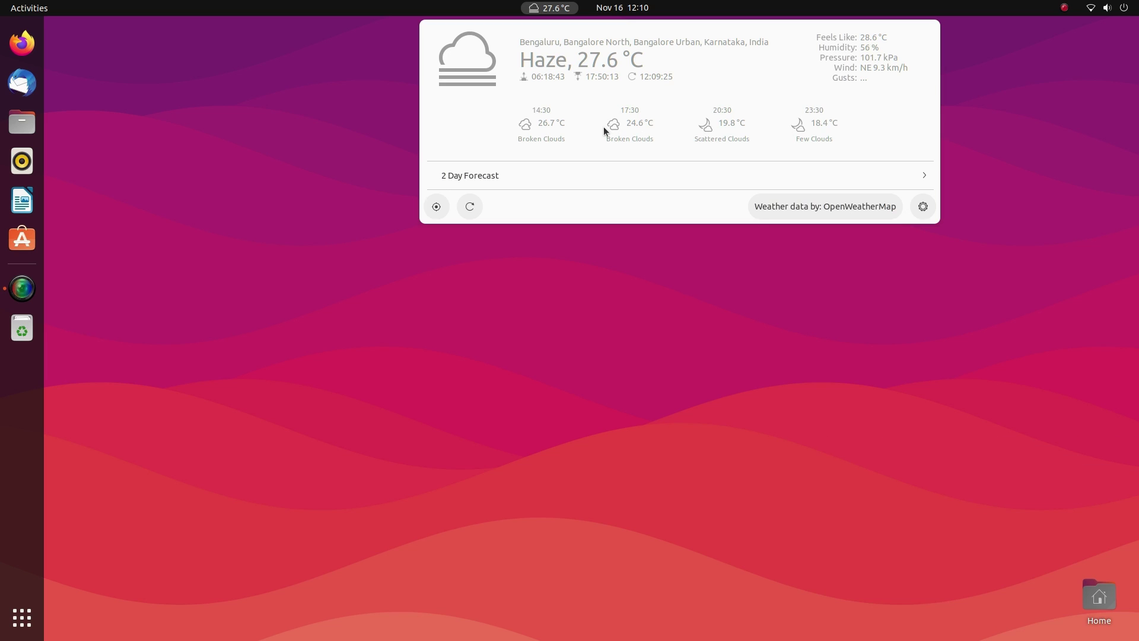
pyautogui.click(795, 175)
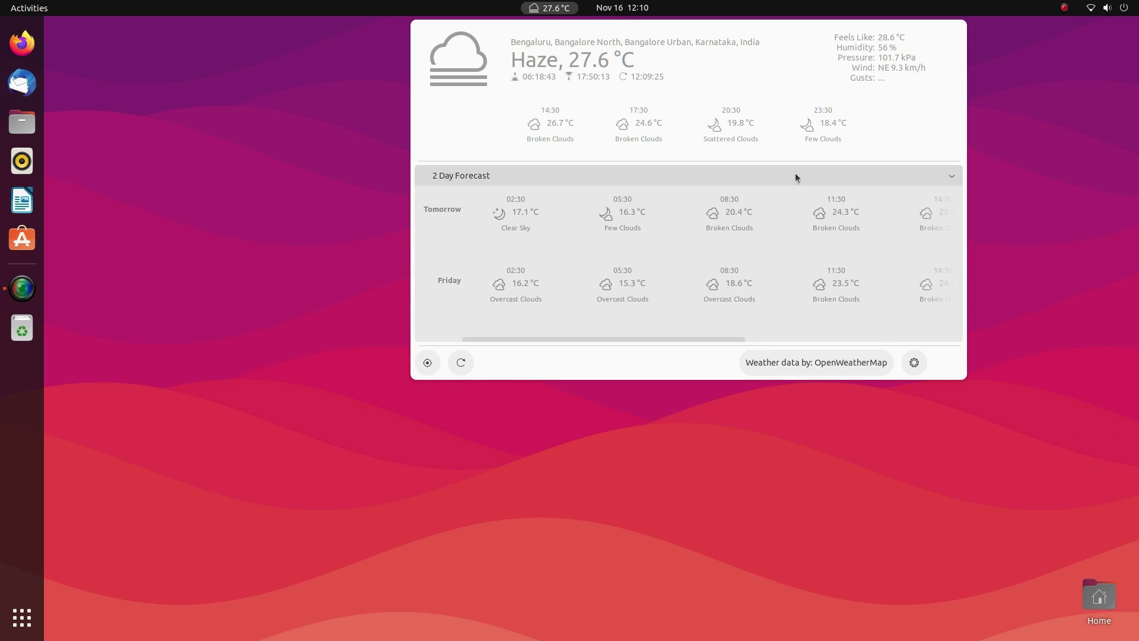
# Browse the 2 Day Forecast, collapse it, and refresh the weather data
pyautogui.scroll(-3, 575, 235)
pyautogui.scroll(3, 574, 235)
pyautogui.scroll(-5, 574, 235)
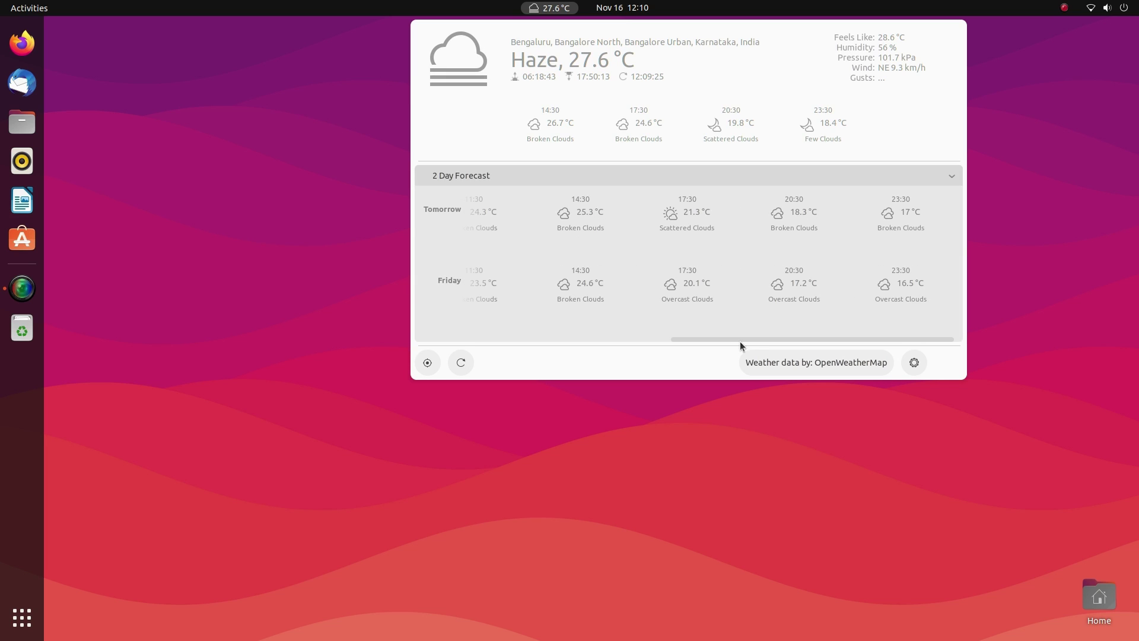
pyautogui.moveTo(750, 339); pyautogui.dragTo(922, 339)
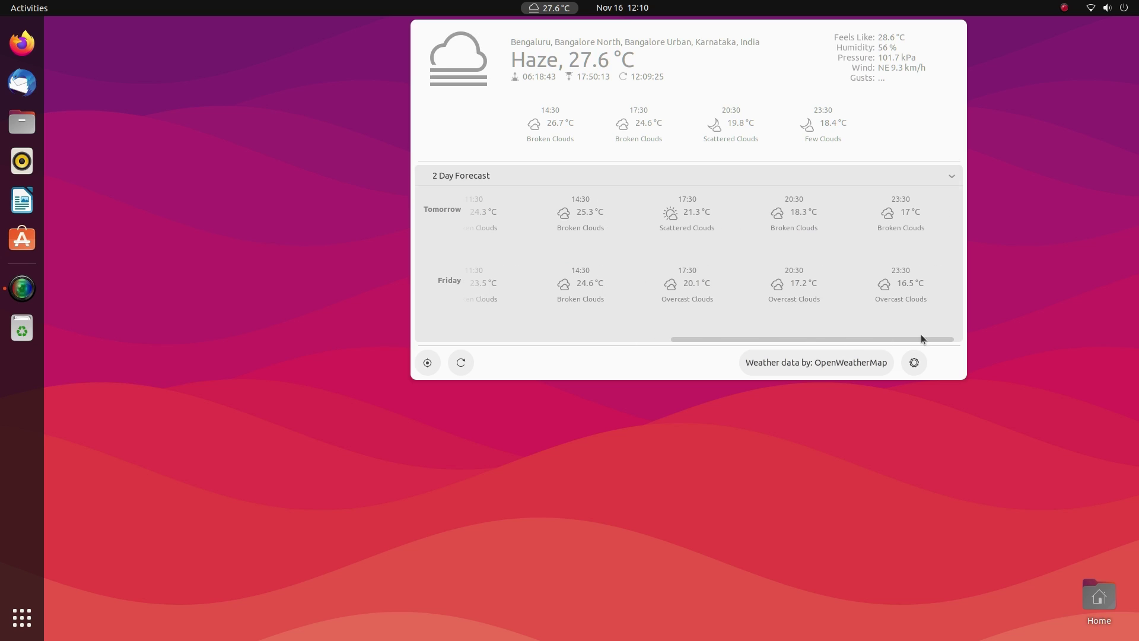
pyautogui.click(948, 183)
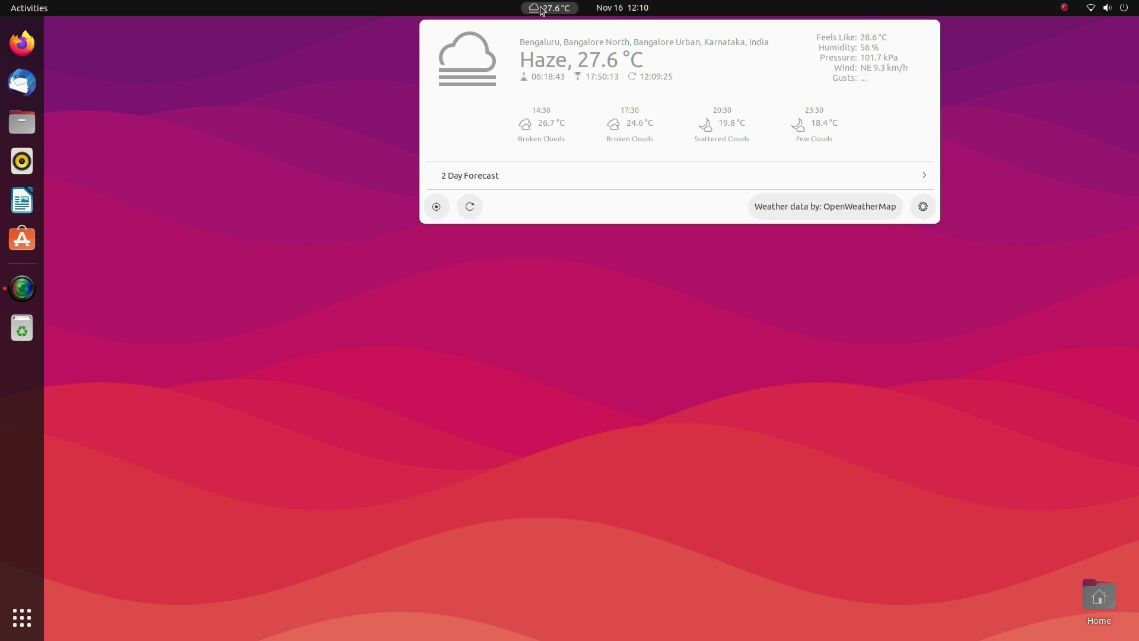
pyautogui.click(470, 208)
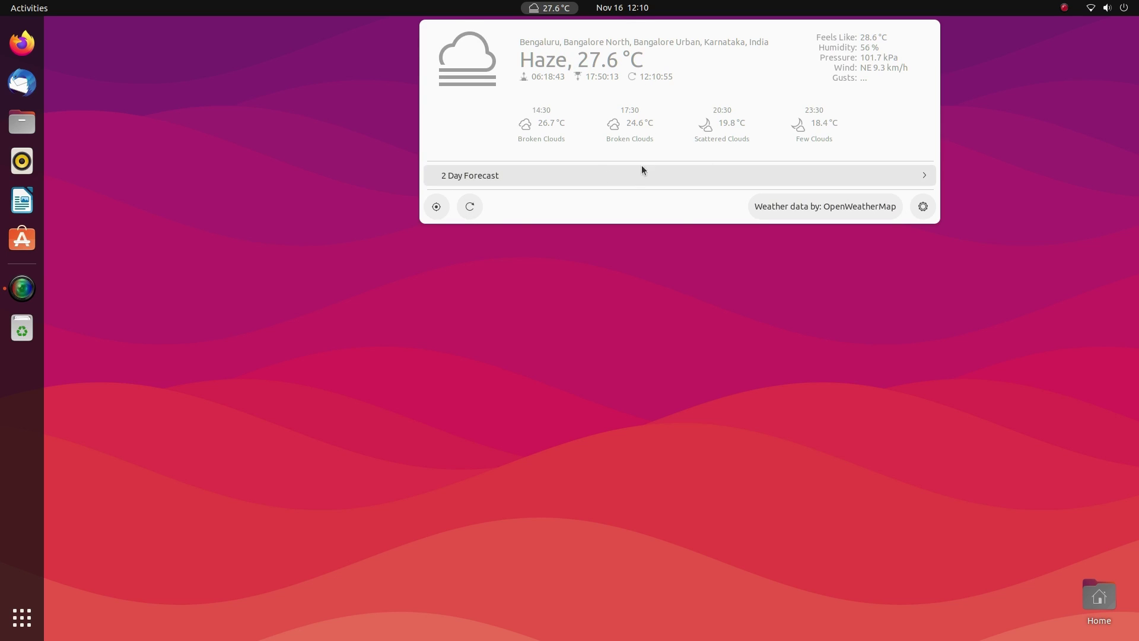
# In OpenWeather settings, review the temperature, wind speed and pressure unit lists without changing them
pyautogui.click(932, 211)
pyautogui.scroll(-2, 357, 214)
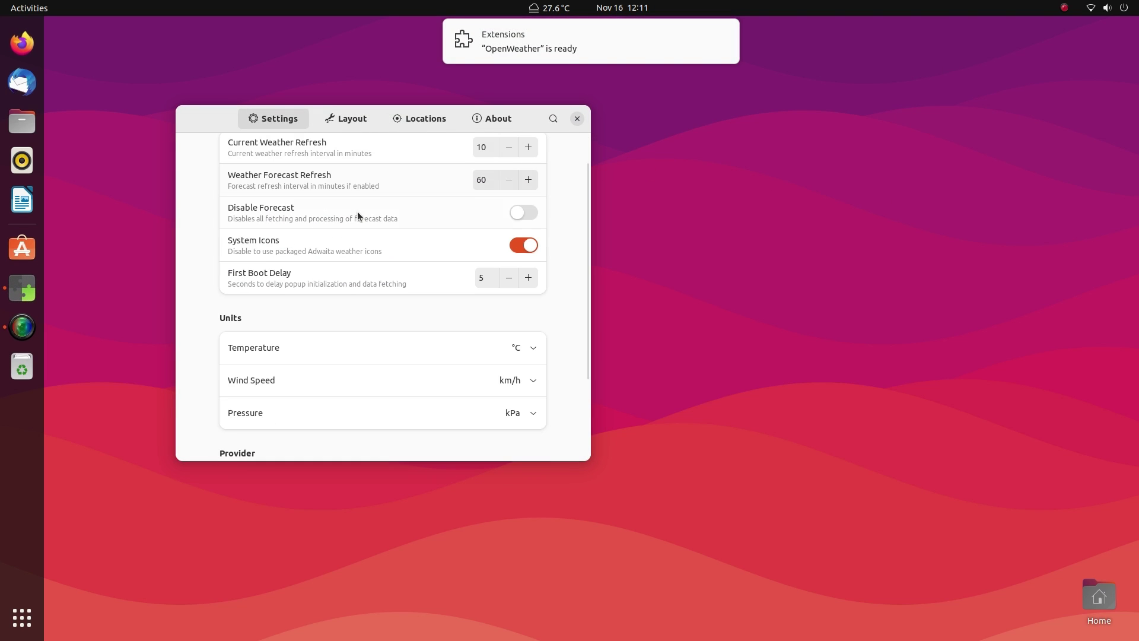
pyautogui.scroll(-5, 394, 218)
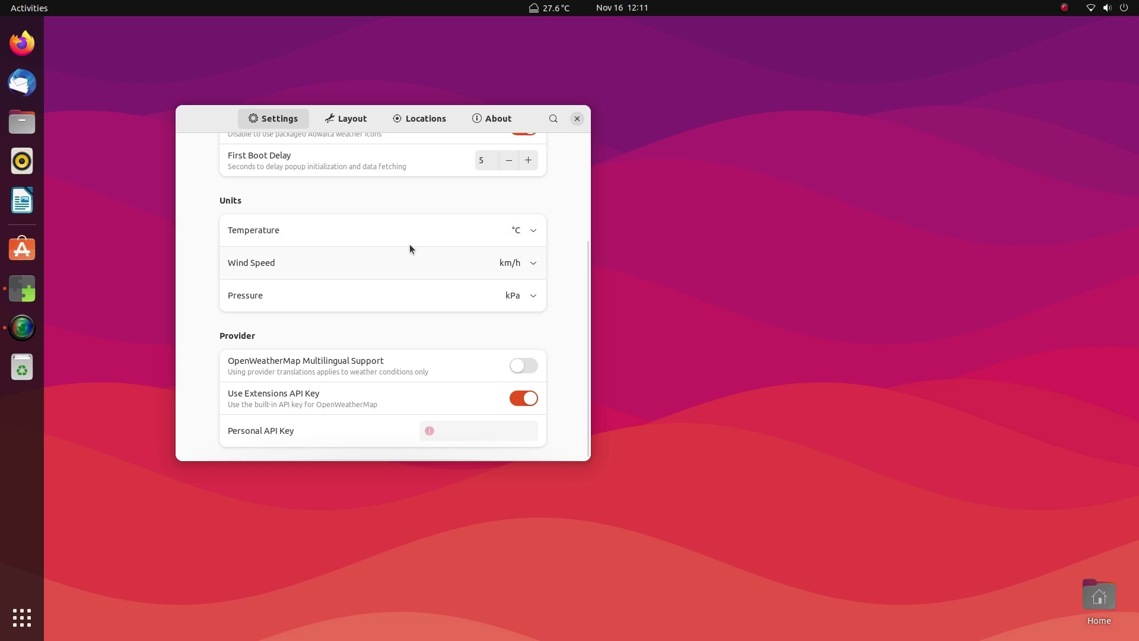
pyautogui.click(522, 233)
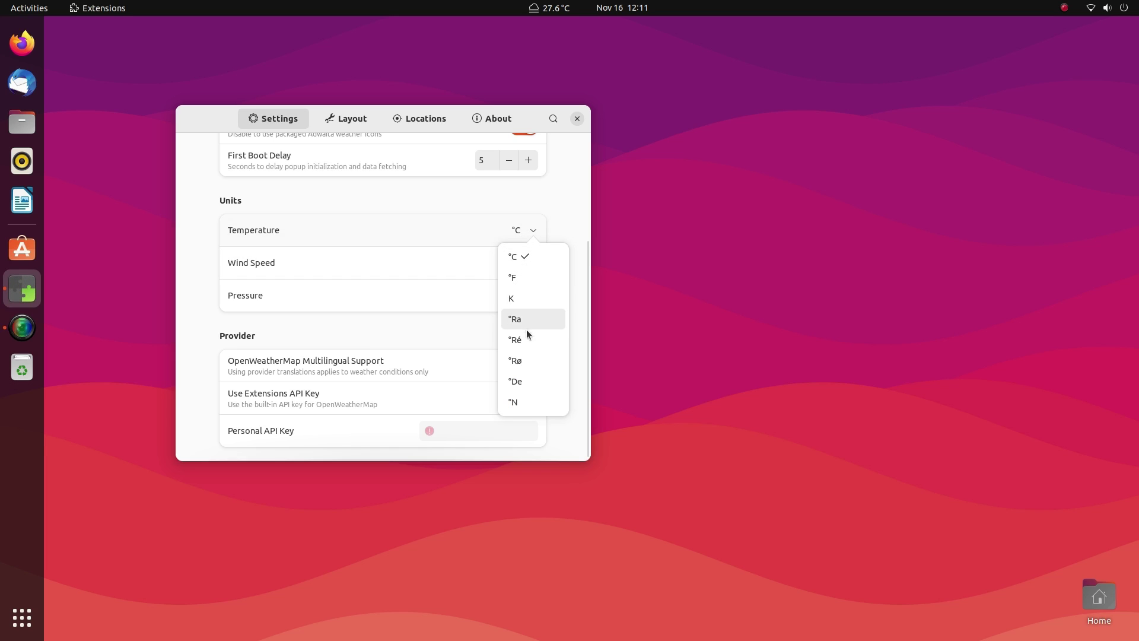
pyautogui.click(564, 221)
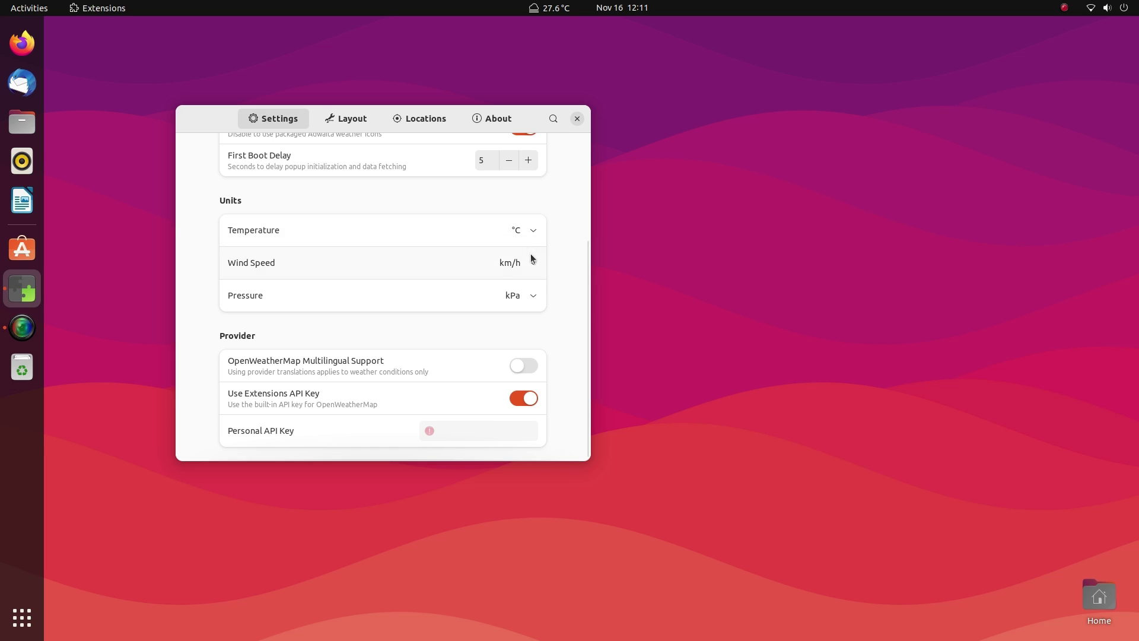
pyautogui.click(531, 265)
pyautogui.click(560, 235)
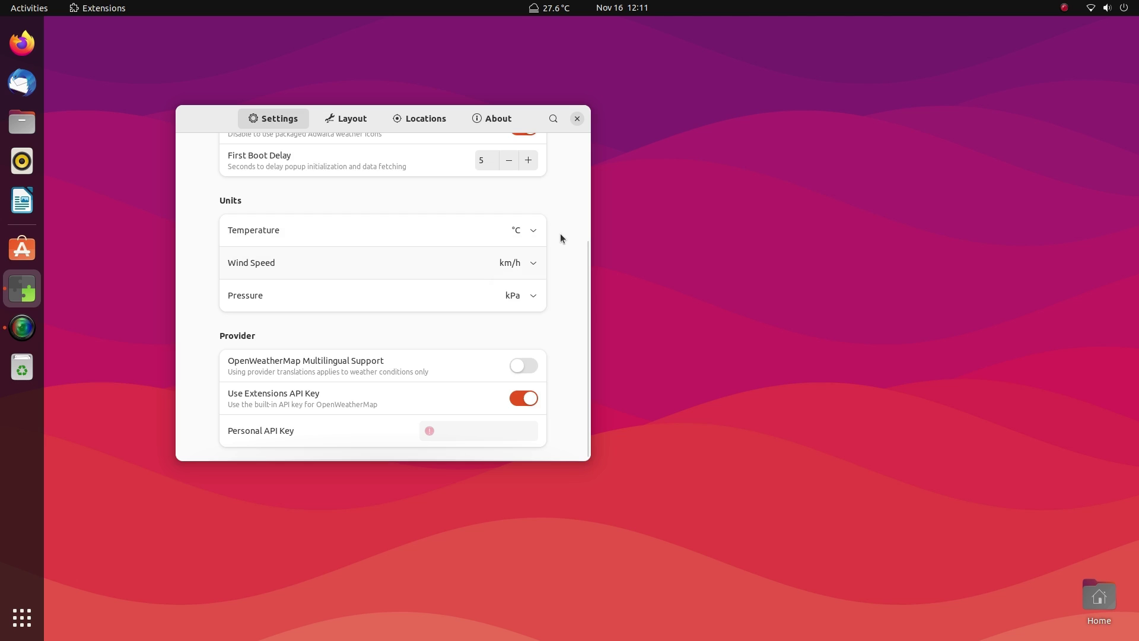
pyautogui.click(523, 293)
pyautogui.click(556, 265)
# Try the weather indicator at Right and Left of the panel, then set Position In Panel to Center
pyautogui.click(355, 120)
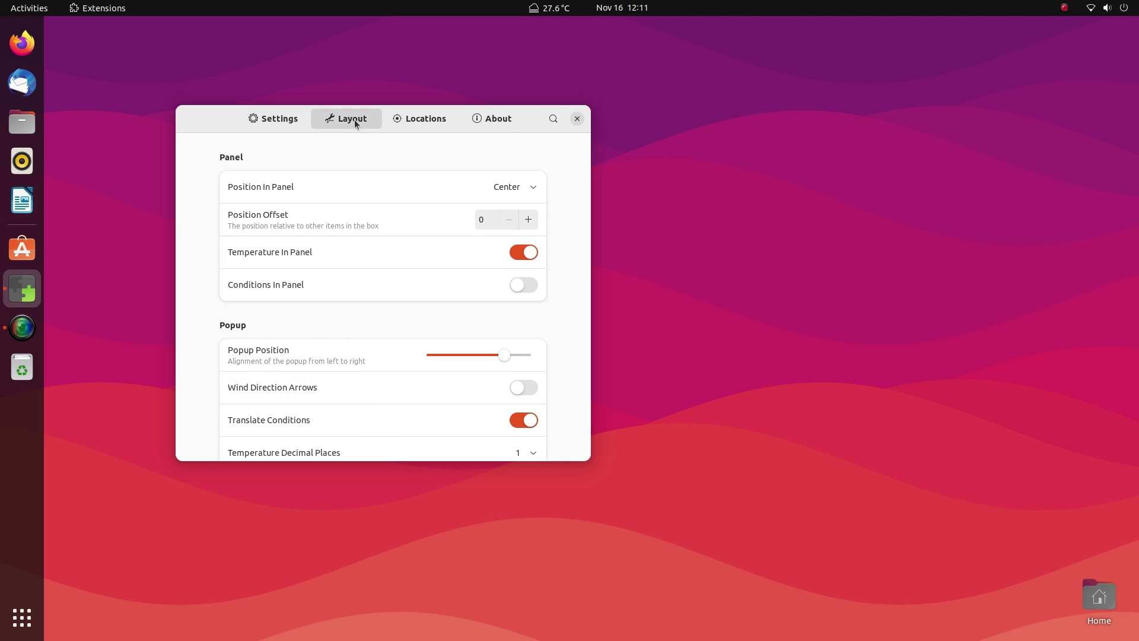
pyautogui.click(507, 187)
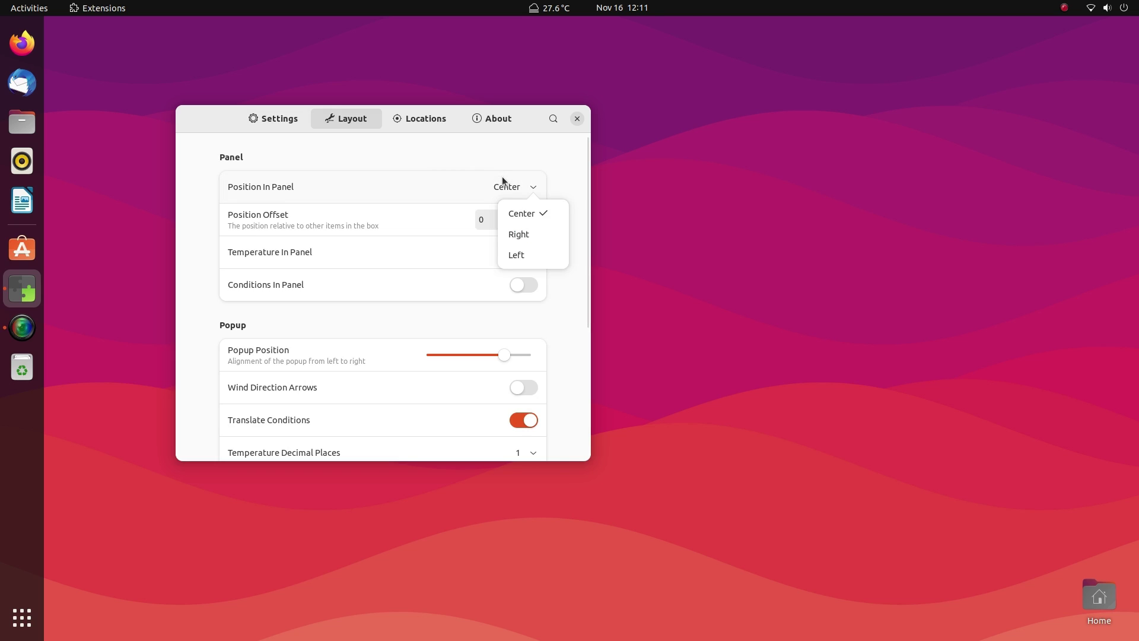
pyautogui.click(510, 233)
pyautogui.click(1002, 5)
pyautogui.click(546, 247)
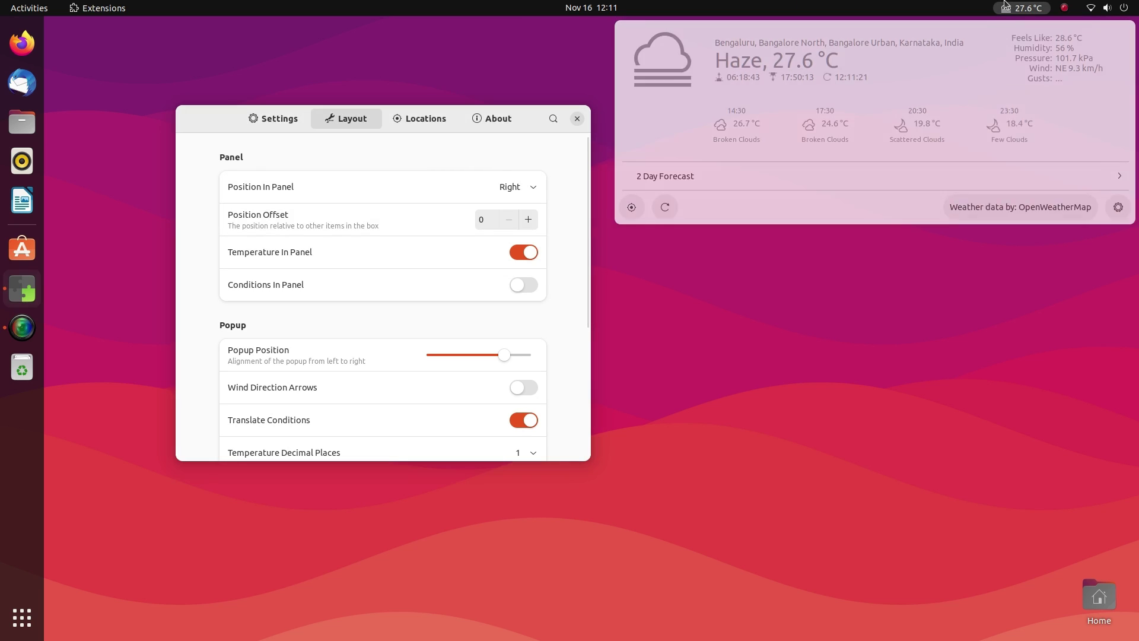
pyautogui.click(521, 183)
pyautogui.click(517, 255)
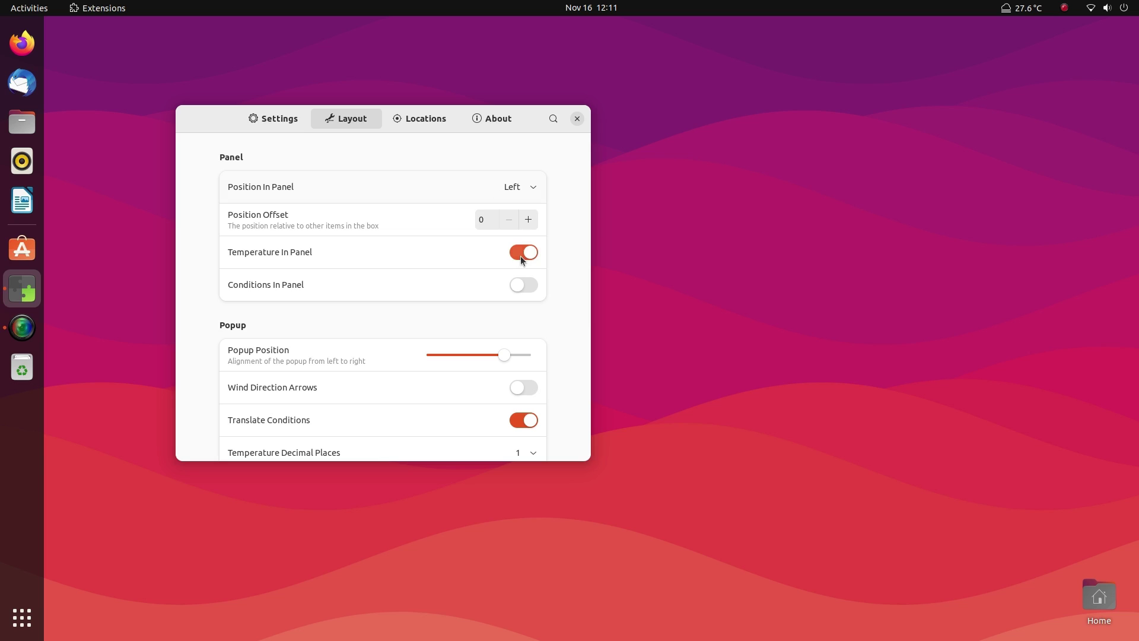
pyautogui.click(34, 8)
pyautogui.click(36, 4)
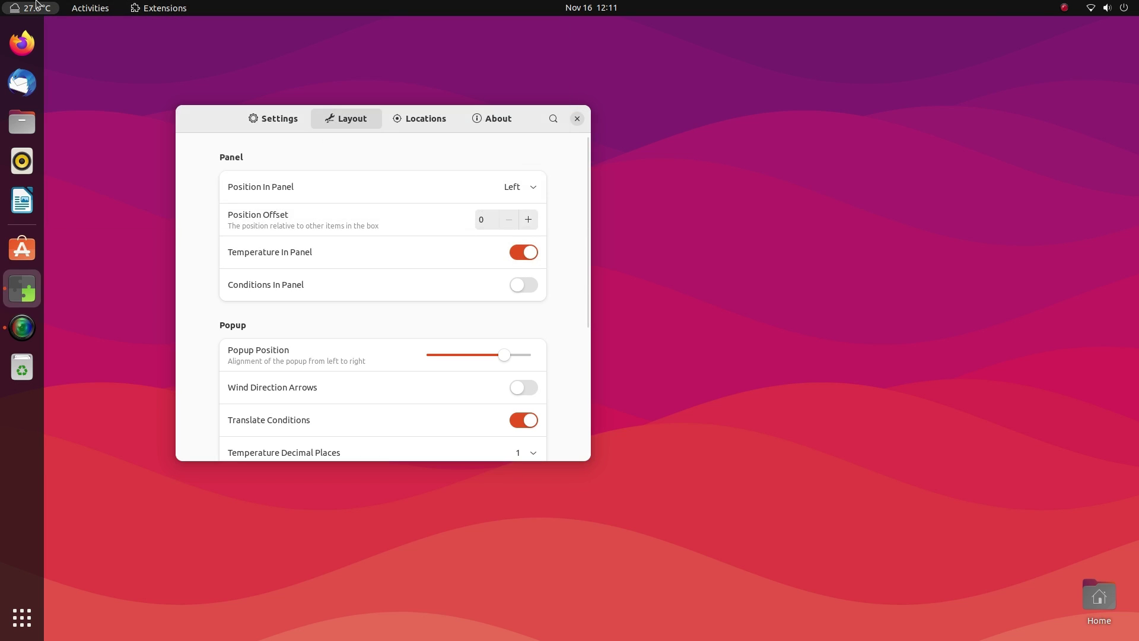
pyautogui.click(510, 187)
pyautogui.click(521, 216)
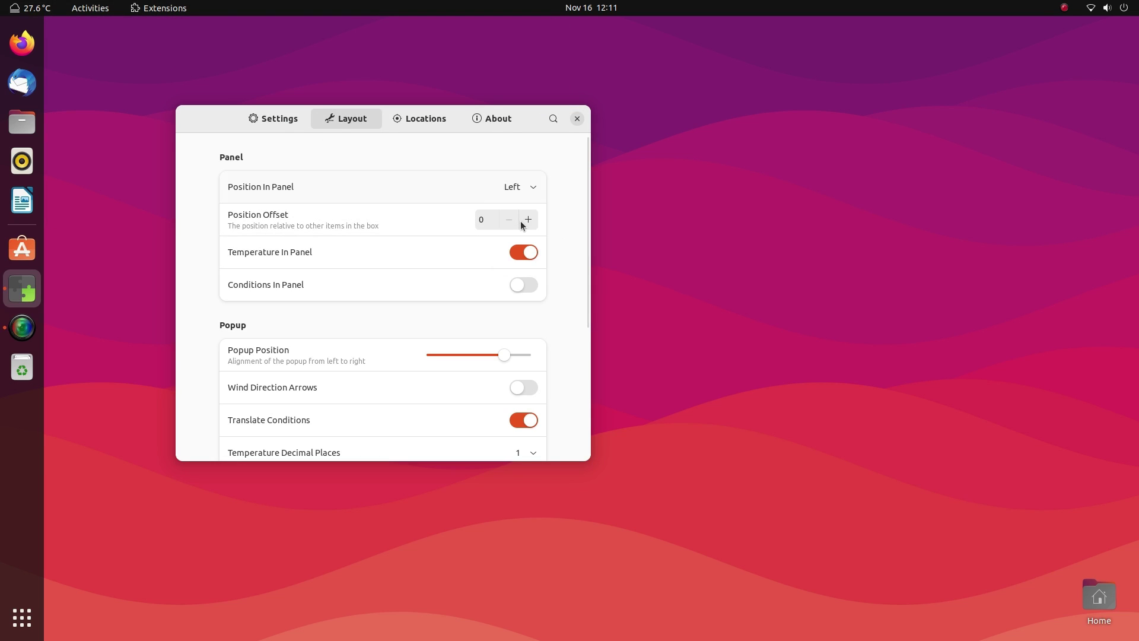
# Keep Temperature In Panel on and turn on Conditions In Panel
pyautogui.click(518, 255)
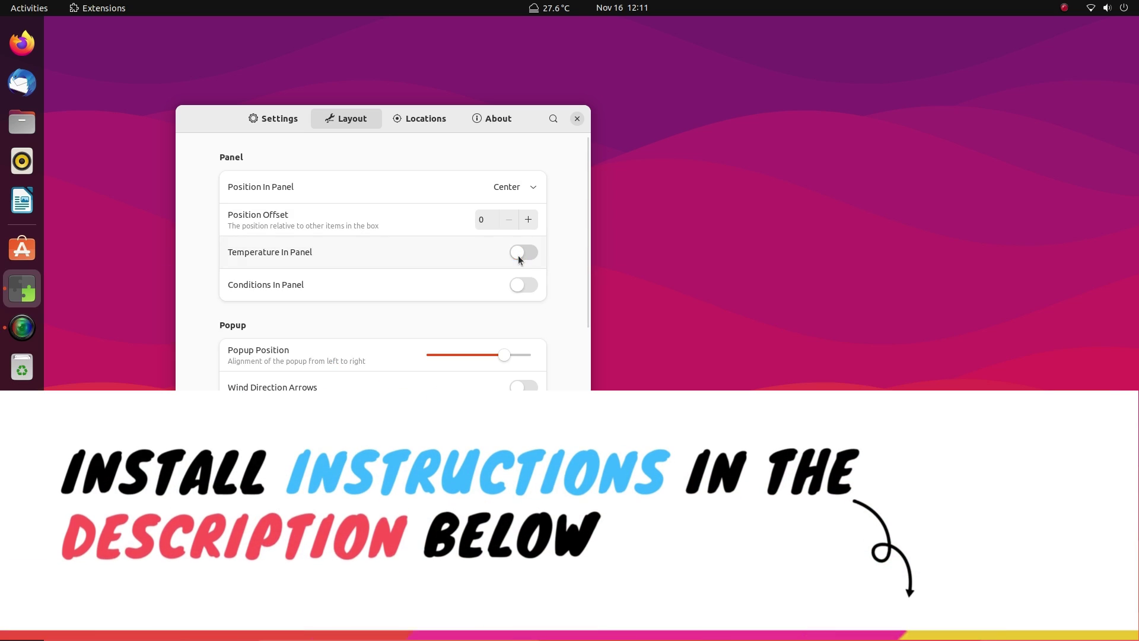
pyautogui.click(533, 252)
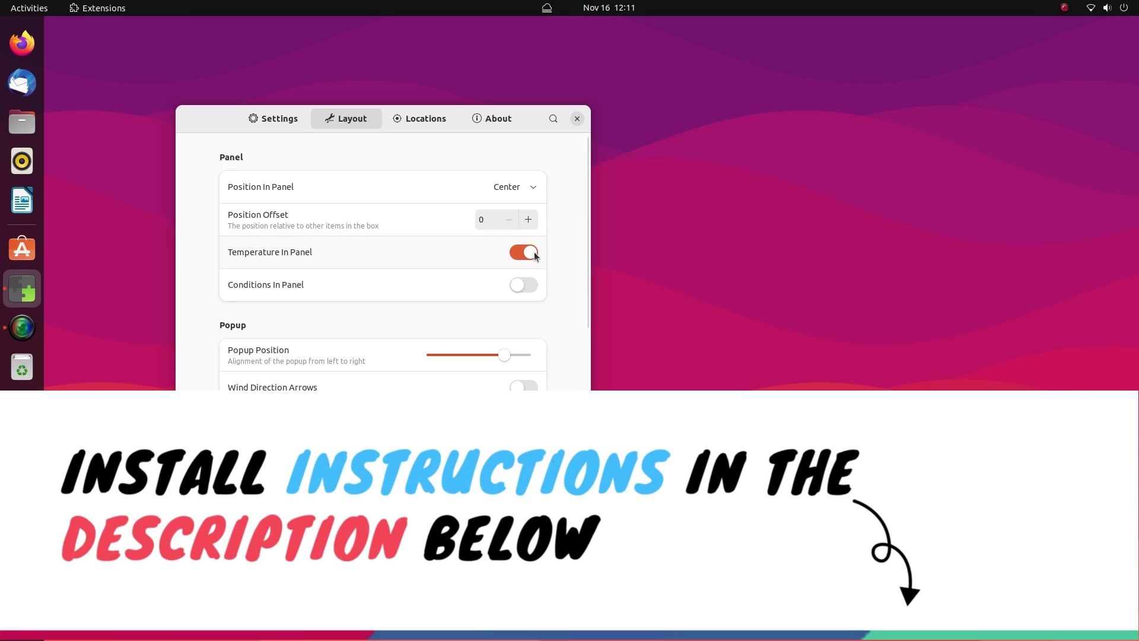
pyautogui.click(524, 285)
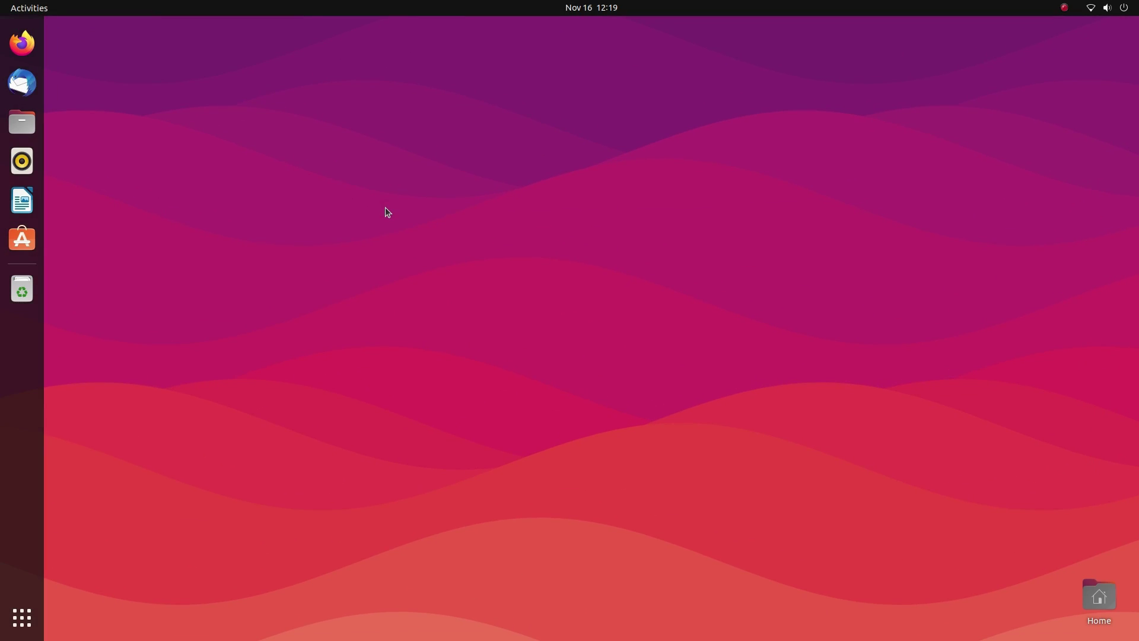
# Launch Extension Manager via search and enable Blur my Shell
pyautogui.press('super')
pyautogui.write('exte')
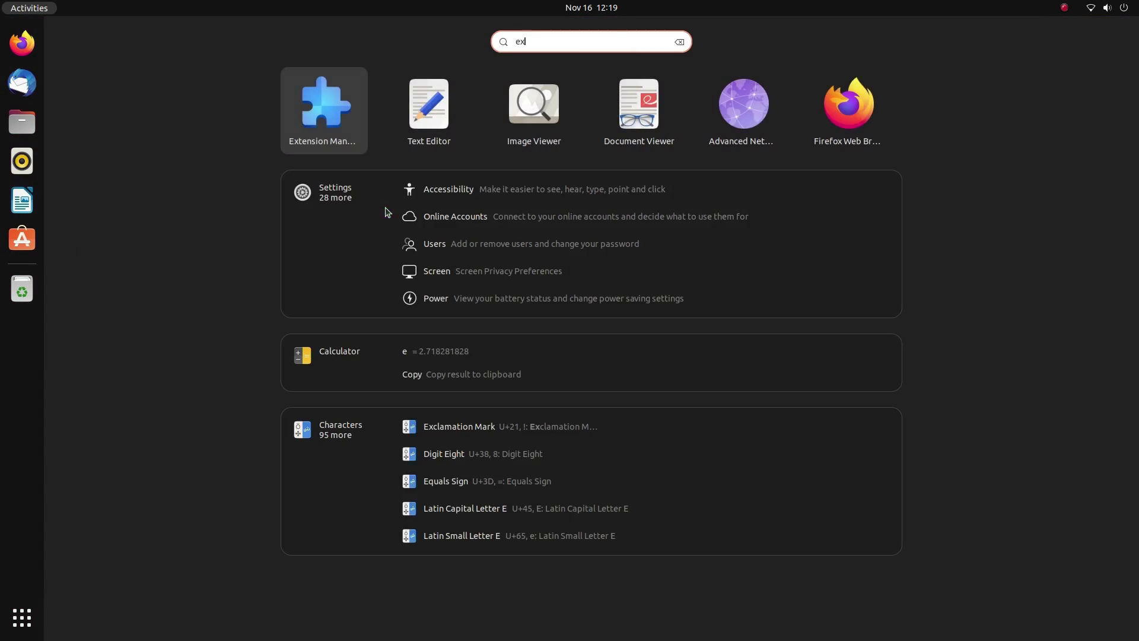
pyautogui.click(606, 100)
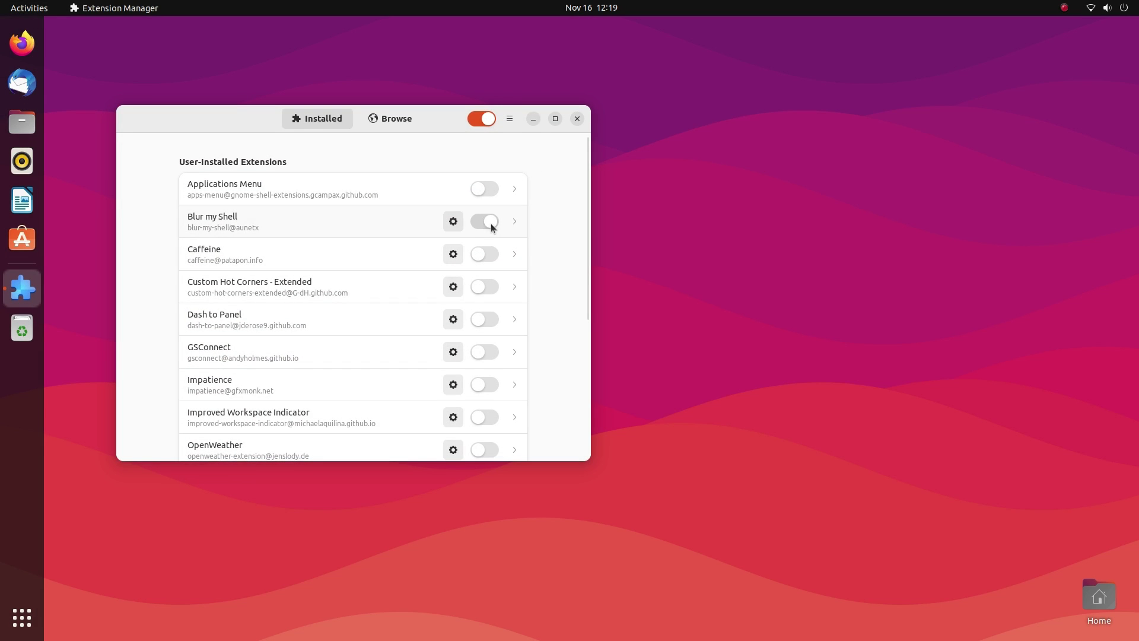
pyautogui.click(490, 222)
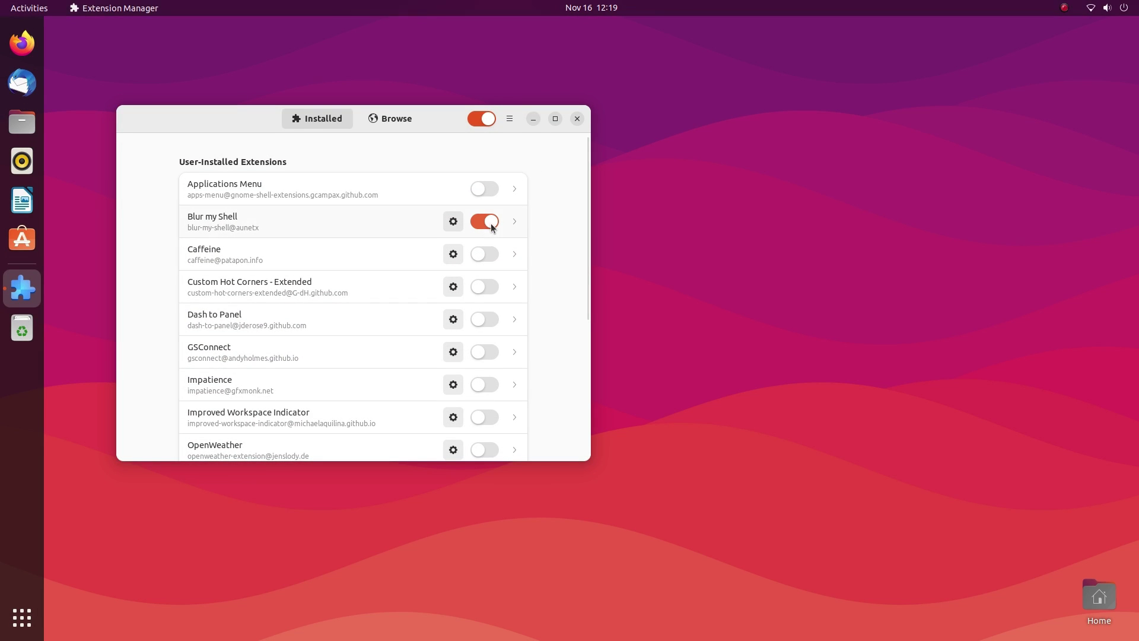
# Compare the overview with Blur my Shell switched off and back on, leaving it enabled
pyautogui.click(533, 119)
pyautogui.press('super')
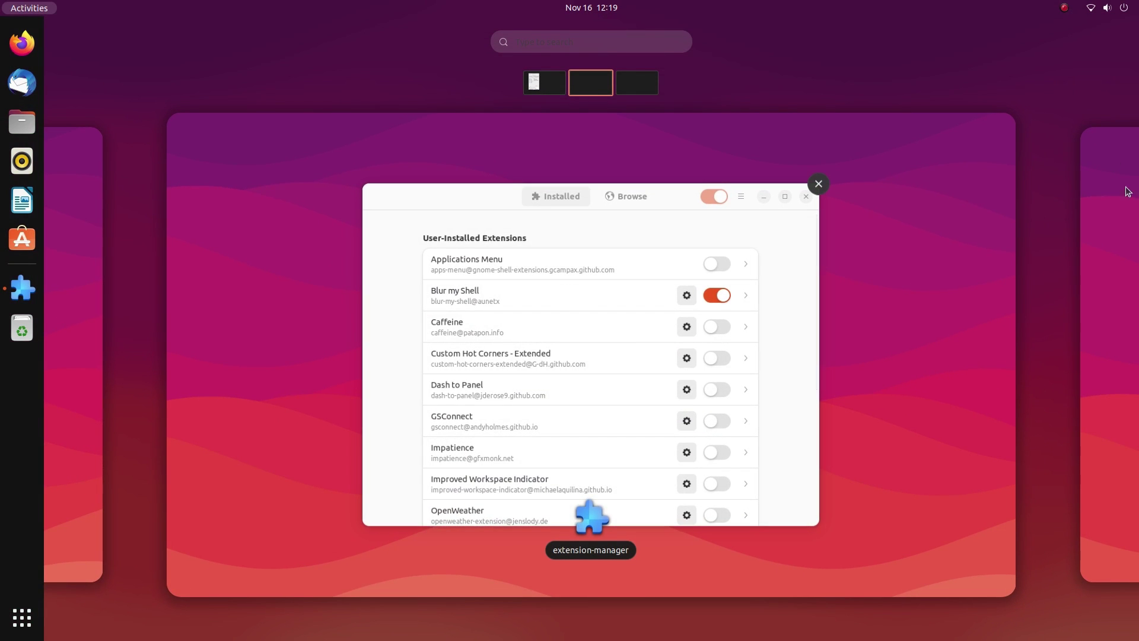
pyautogui.click(514, 333)
pyautogui.press('super')
pyautogui.click(515, 333)
pyautogui.click(487, 221)
pyautogui.press('super')
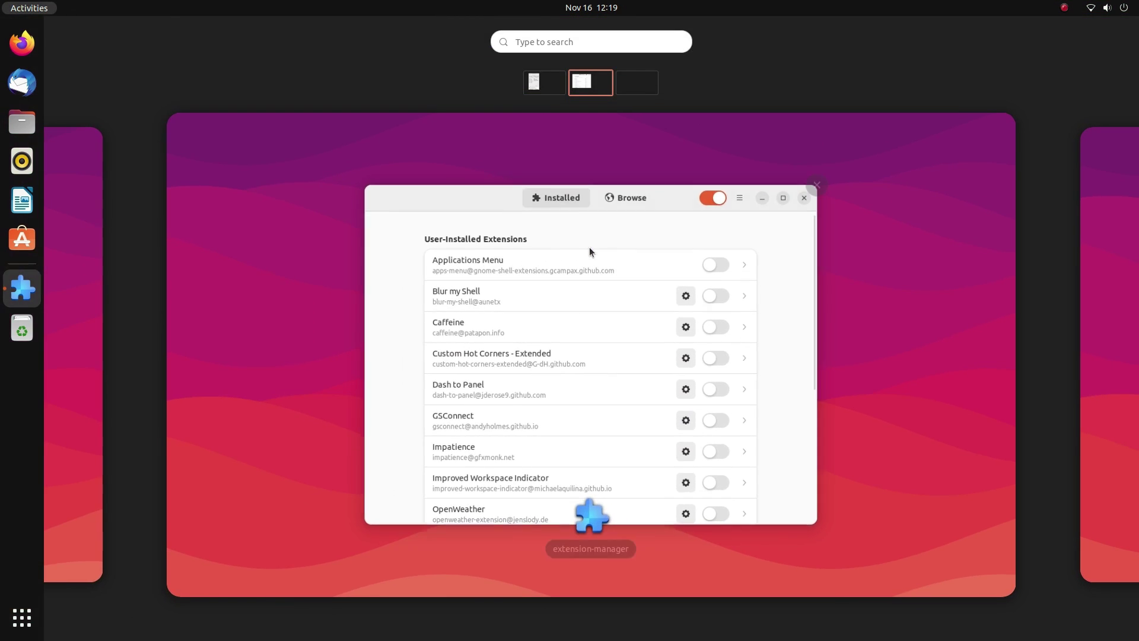
pyautogui.press('super')
pyautogui.click(497, 222)
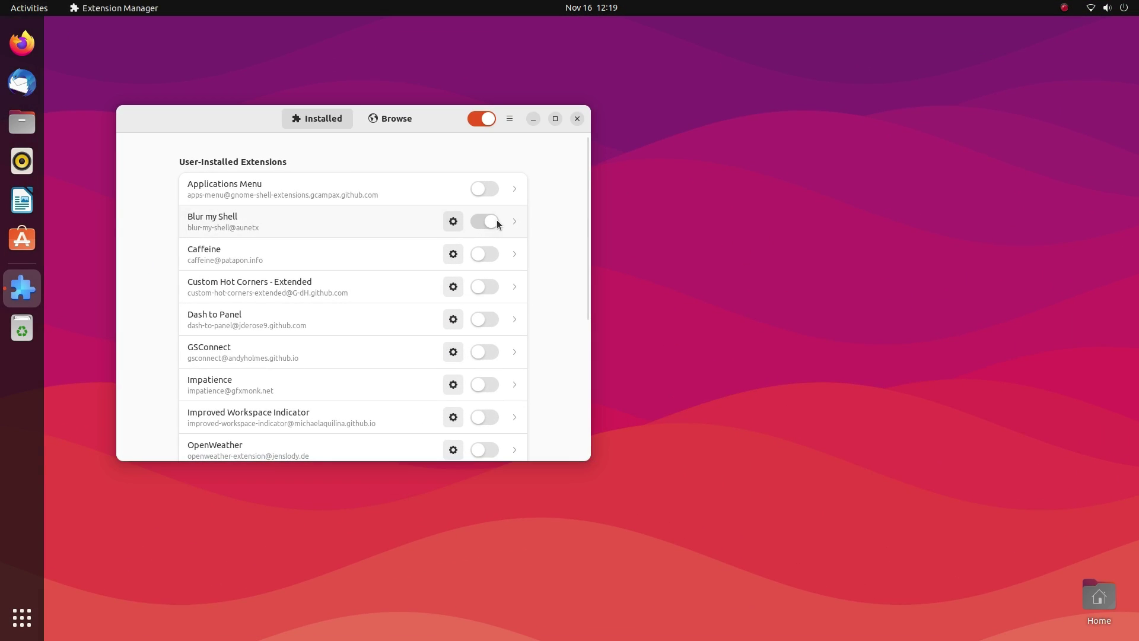
# Show the applications grid and scroll to its second page
pyautogui.press('super')
pyautogui.click(658, 384)
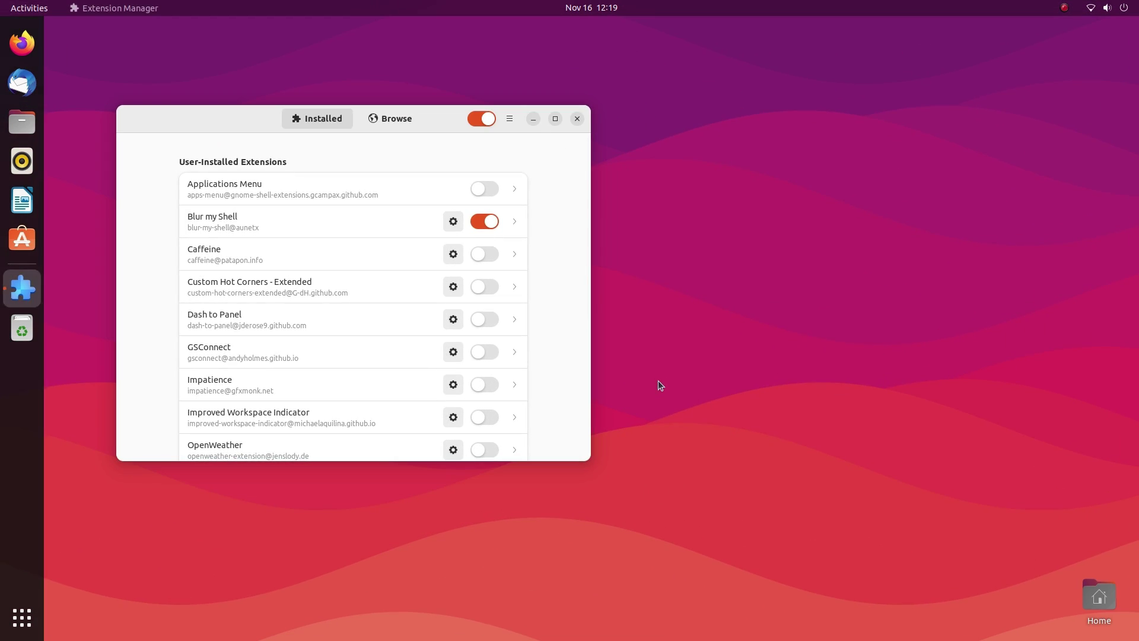
pyautogui.click(22, 617)
pyautogui.scroll(-1, 530, 407)
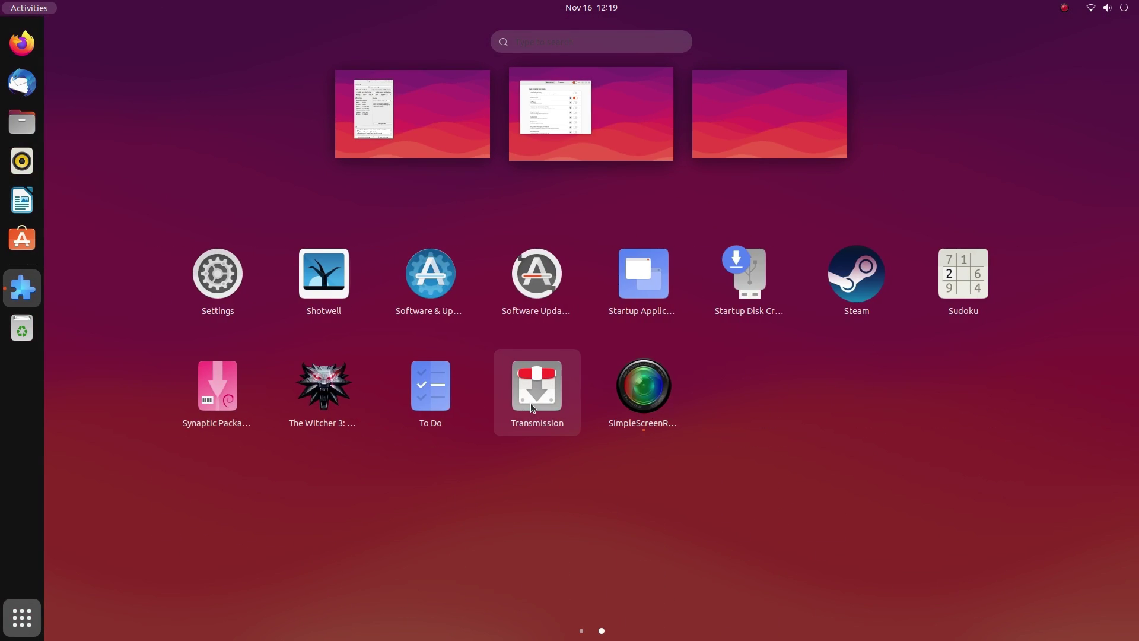
pyautogui.scroll(1, 530, 406)
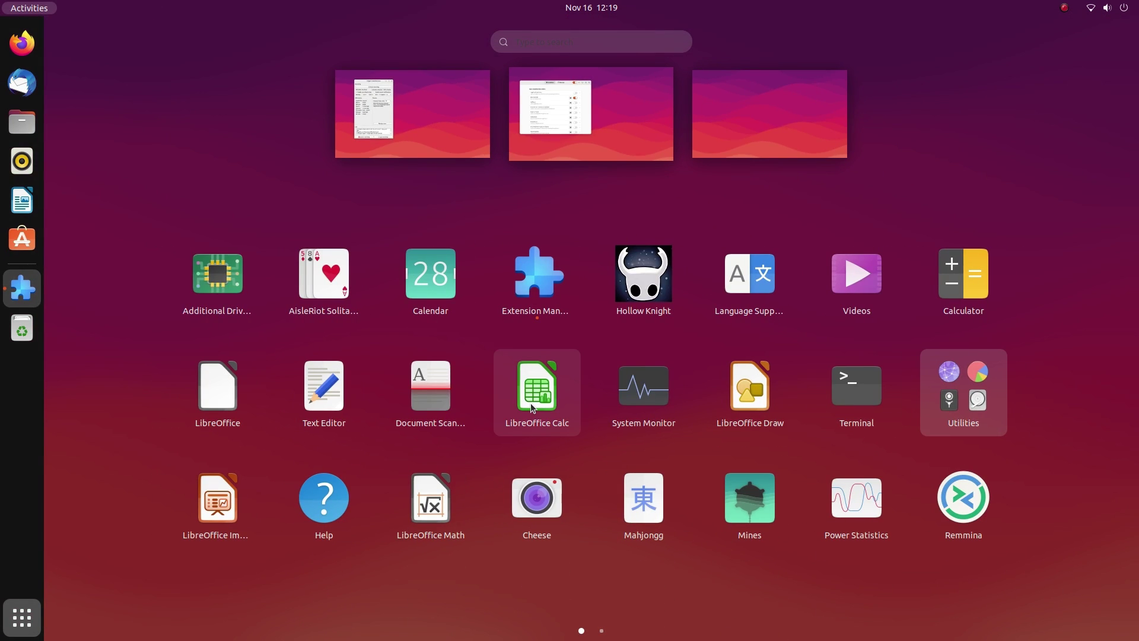
pyautogui.scroll(-1, 531, 403)
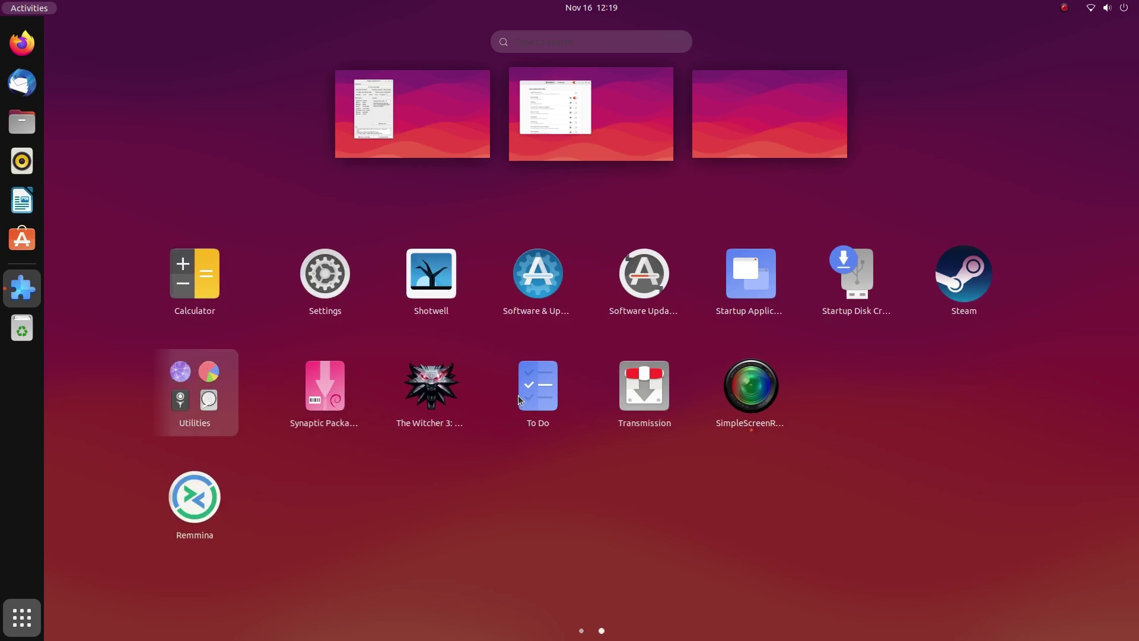
# Open Blur my Shell preferences, centre the window, and enable Panel blur
pyautogui.click(565, 191)
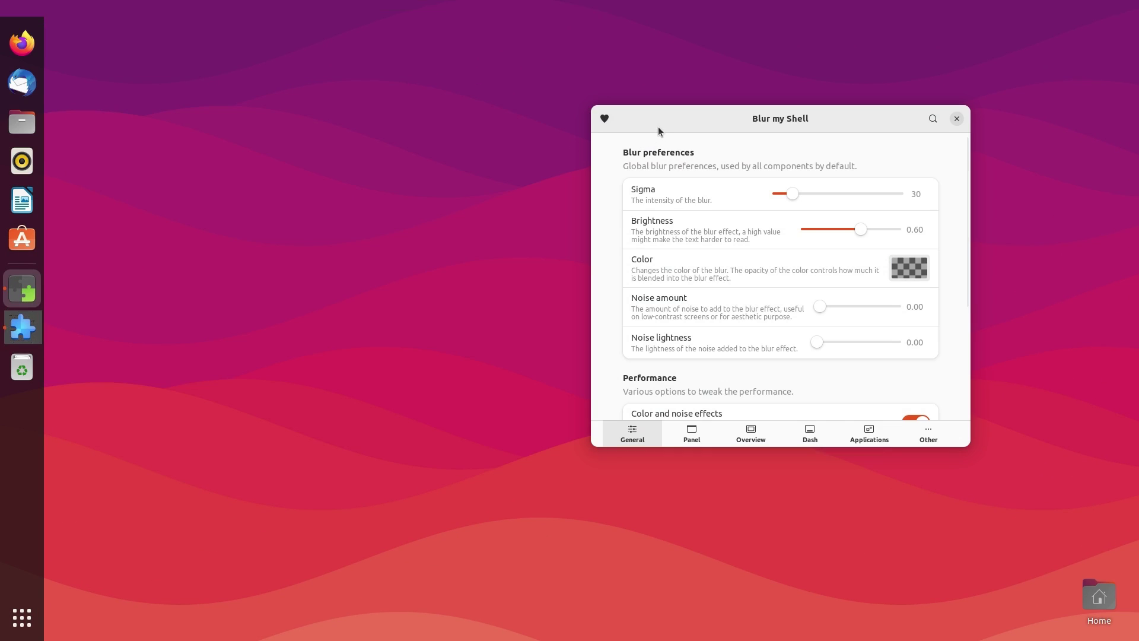
pyautogui.moveTo(659, 130); pyautogui.dragTo(479, 126)
pyautogui.scroll(-5, 575, 303)
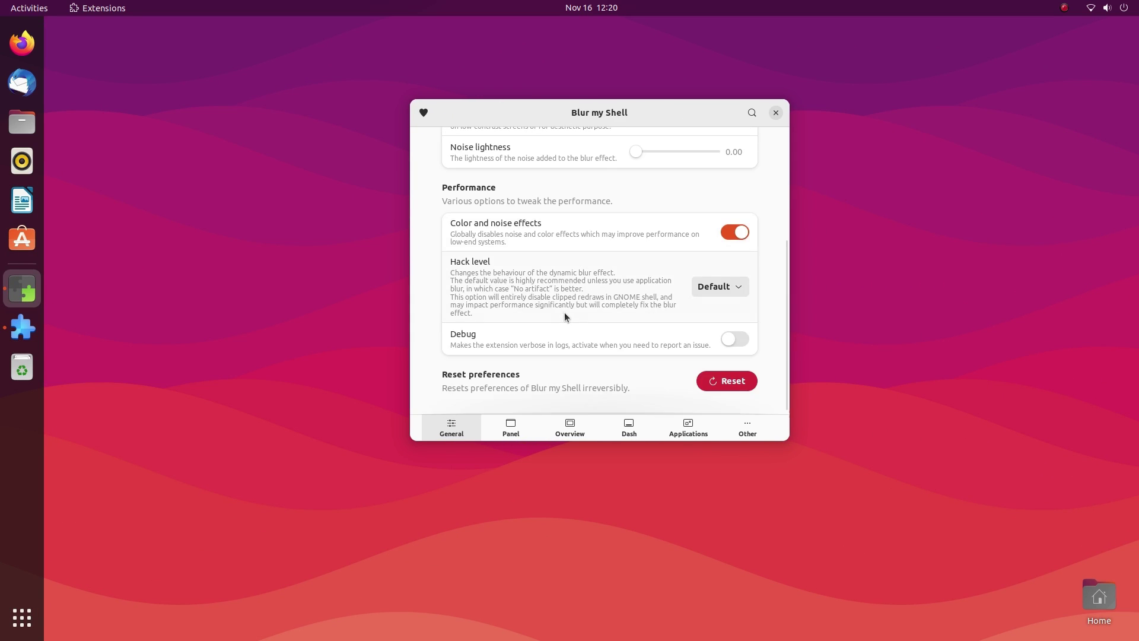
pyautogui.scroll(5, 566, 314)
pyautogui.click(511, 428)
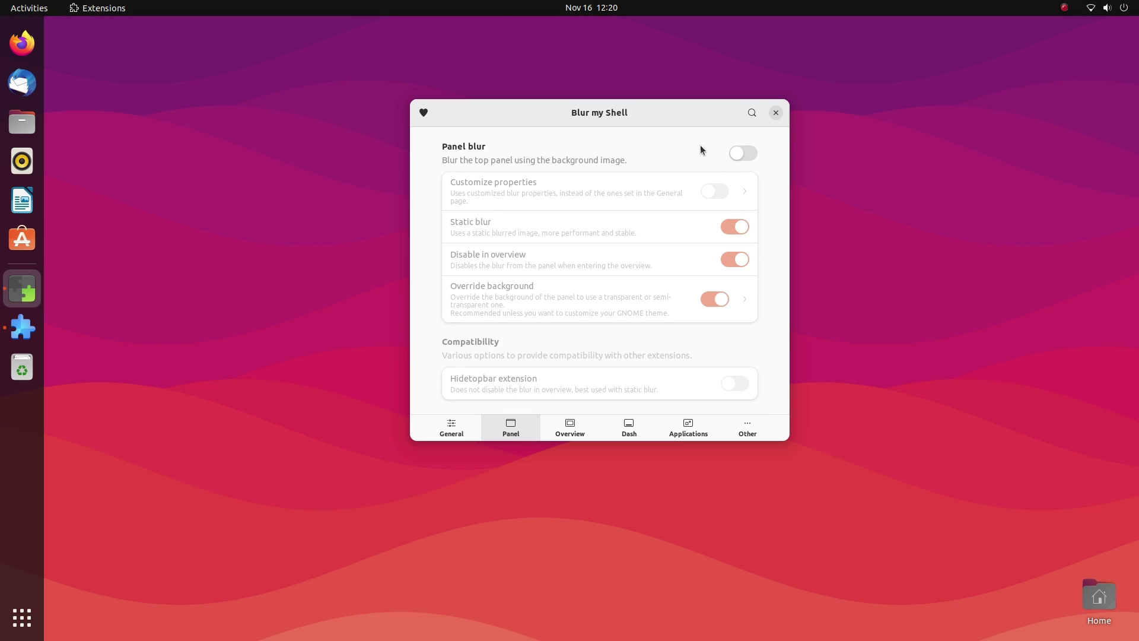
pyautogui.click(735, 159)
# Check the Overview, Dash to Dock, Applications and Other tabs, leaving dock blur off, then close preferences
pyautogui.click(575, 430)
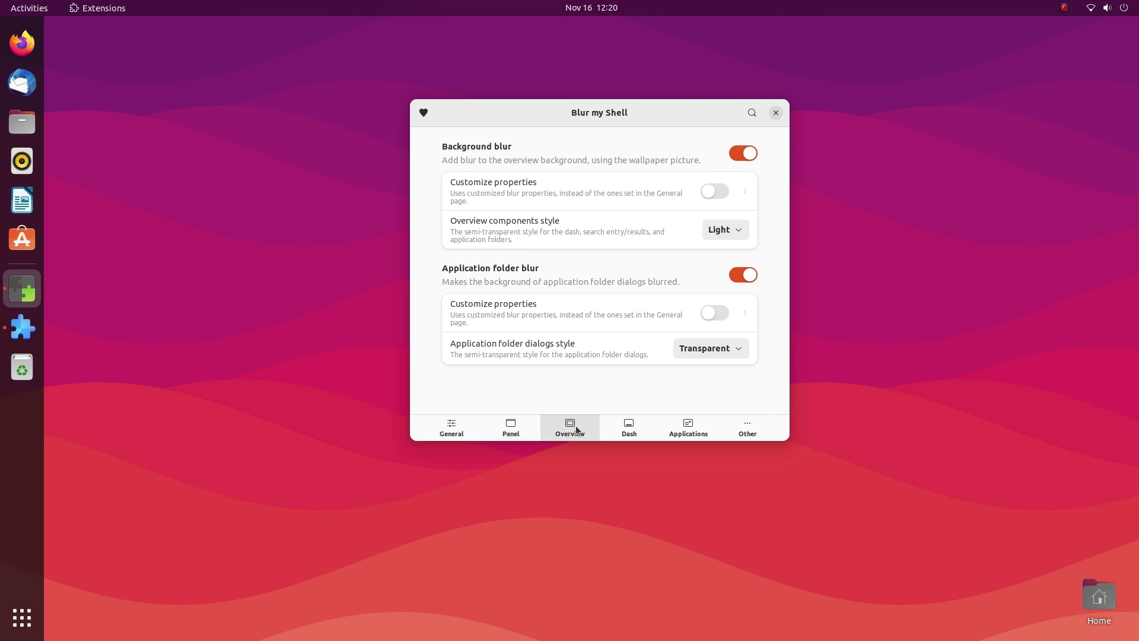
pyautogui.click(635, 435)
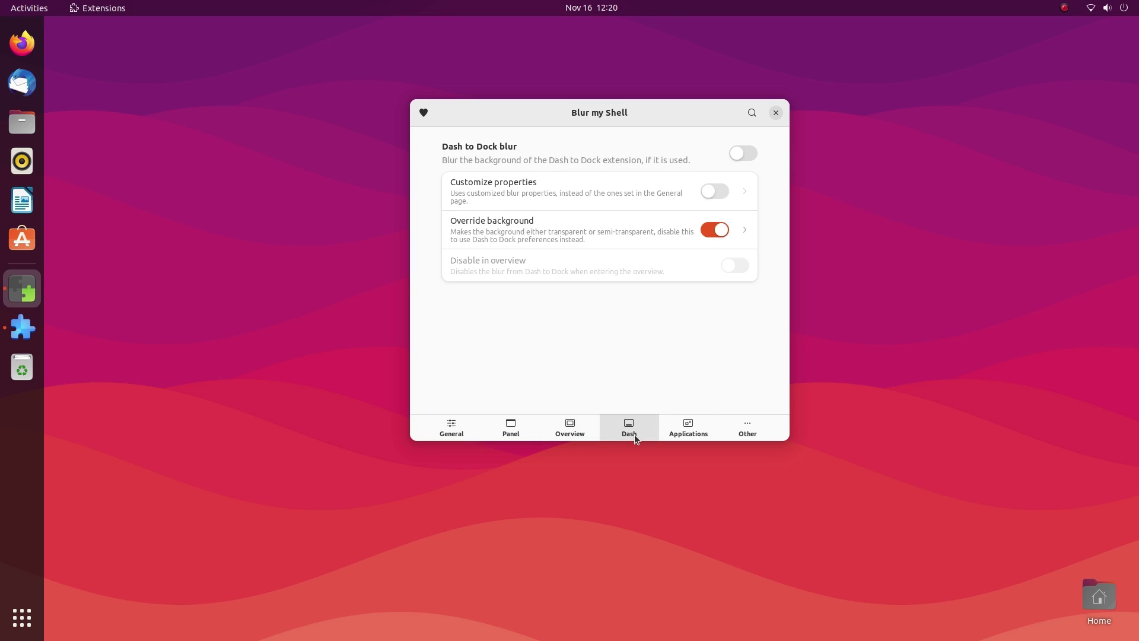
pyautogui.click(742, 153)
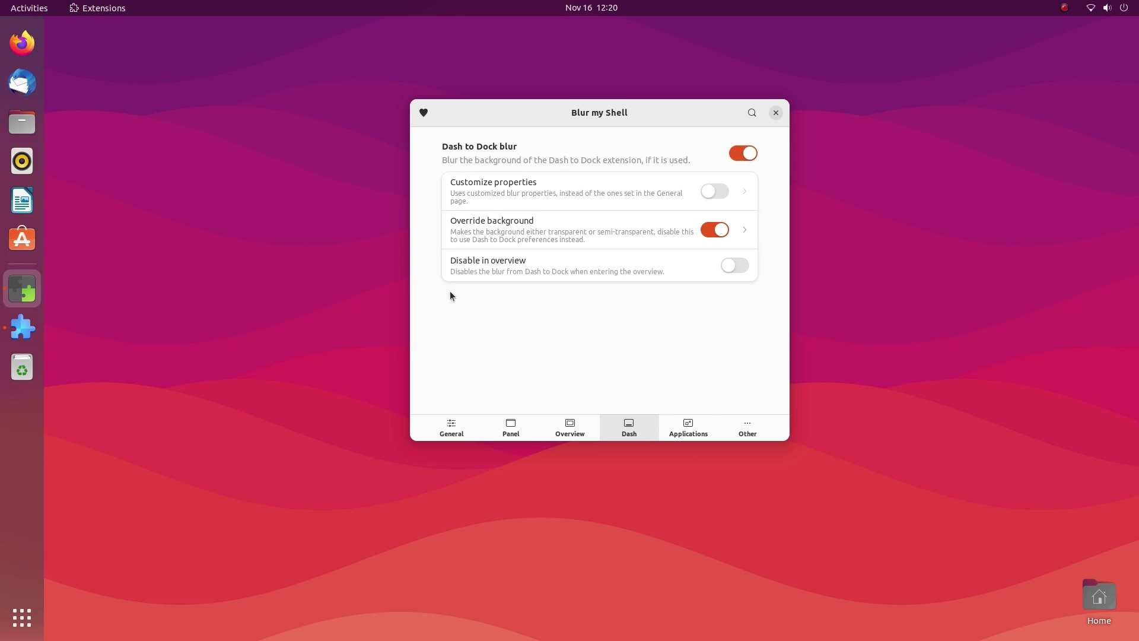
pyautogui.click(741, 153)
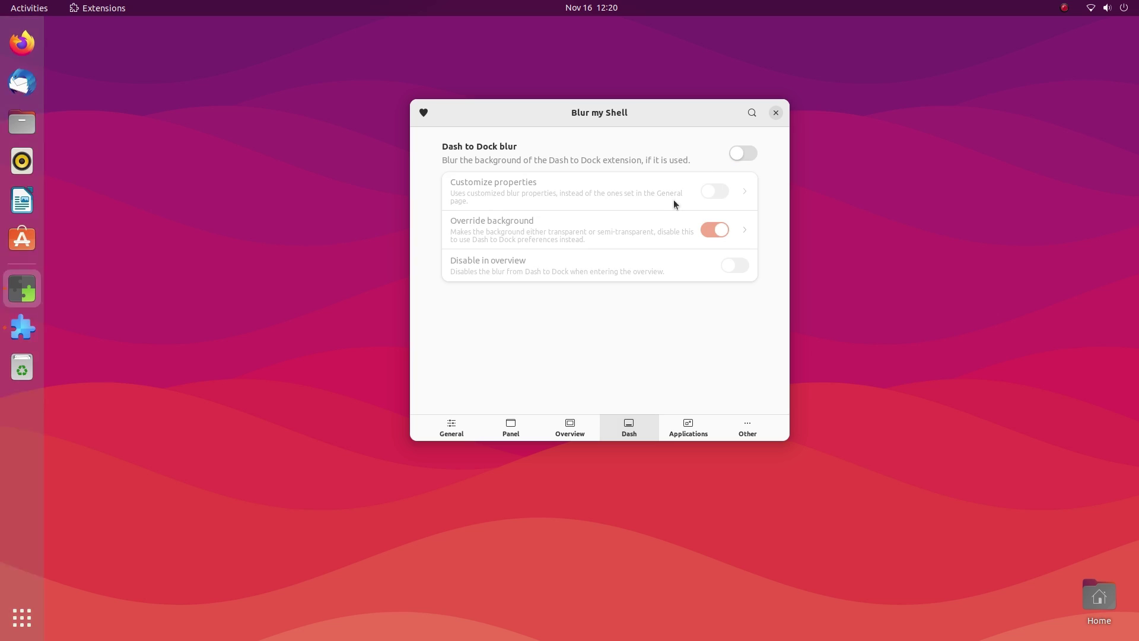
pyautogui.click(673, 428)
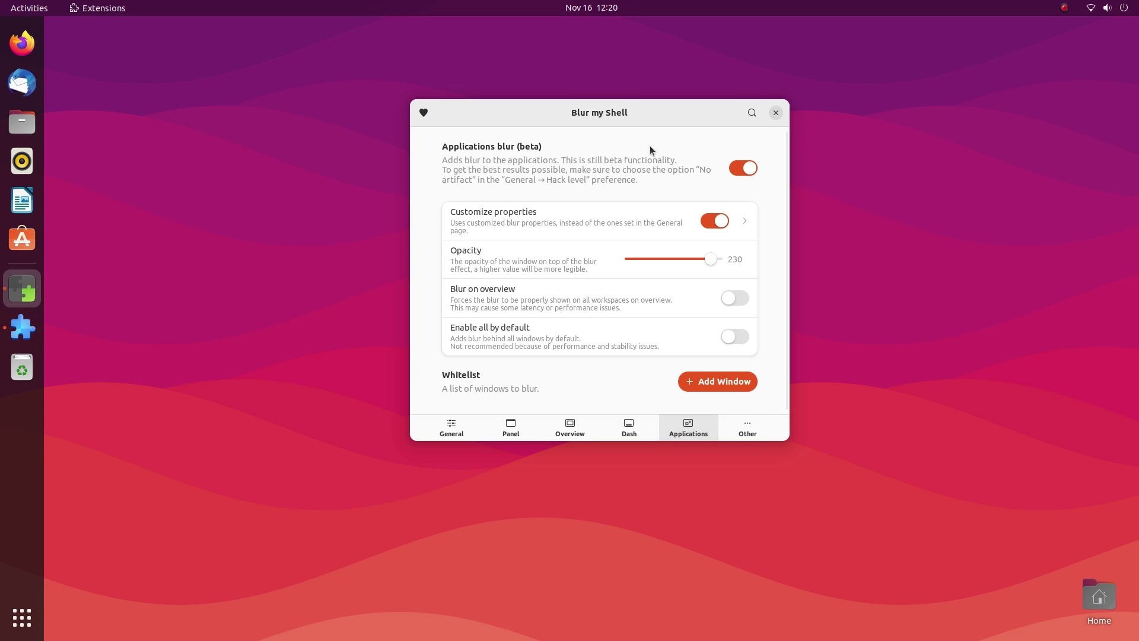
pyautogui.click(750, 431)
pyautogui.click(775, 112)
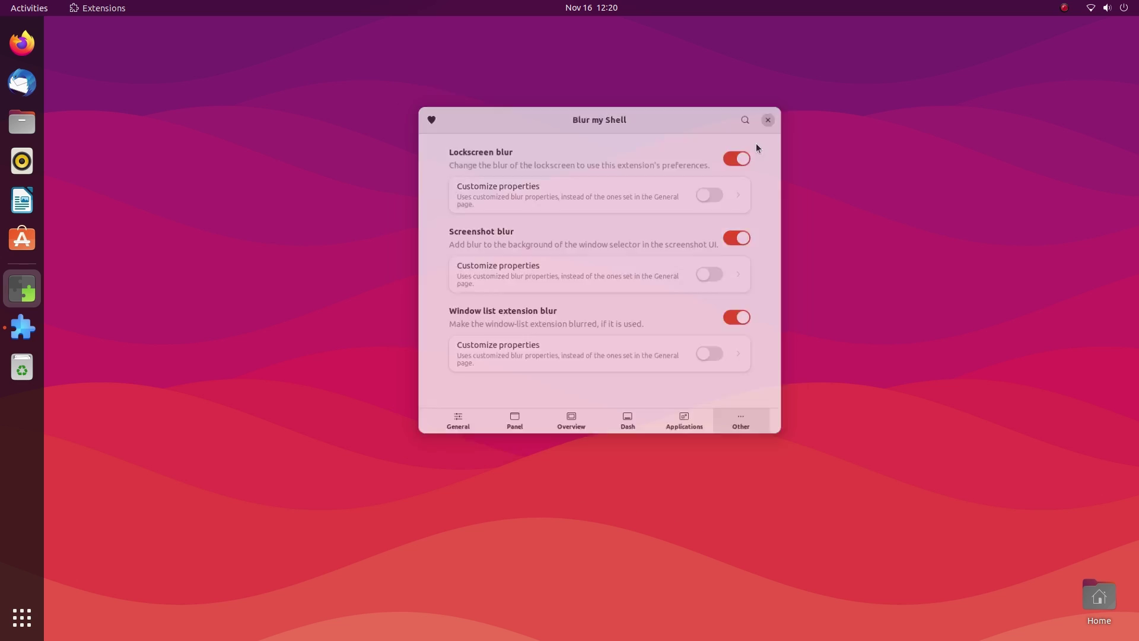
pyautogui.click(22, 122)
# Drag the Files window up and right, maximize it, then restore it to normal size
pyautogui.moveTo(431, 138); pyautogui.dragTo(611, 95)
pyautogui.doubleClick(610, 95)
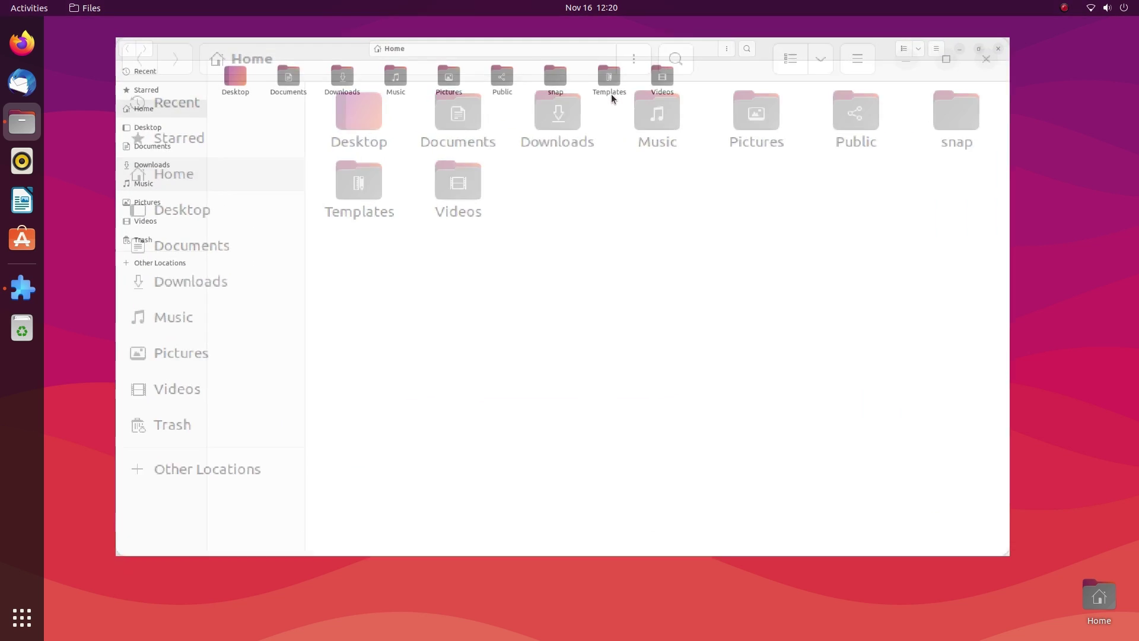
pyautogui.doubleClick(897, 38)
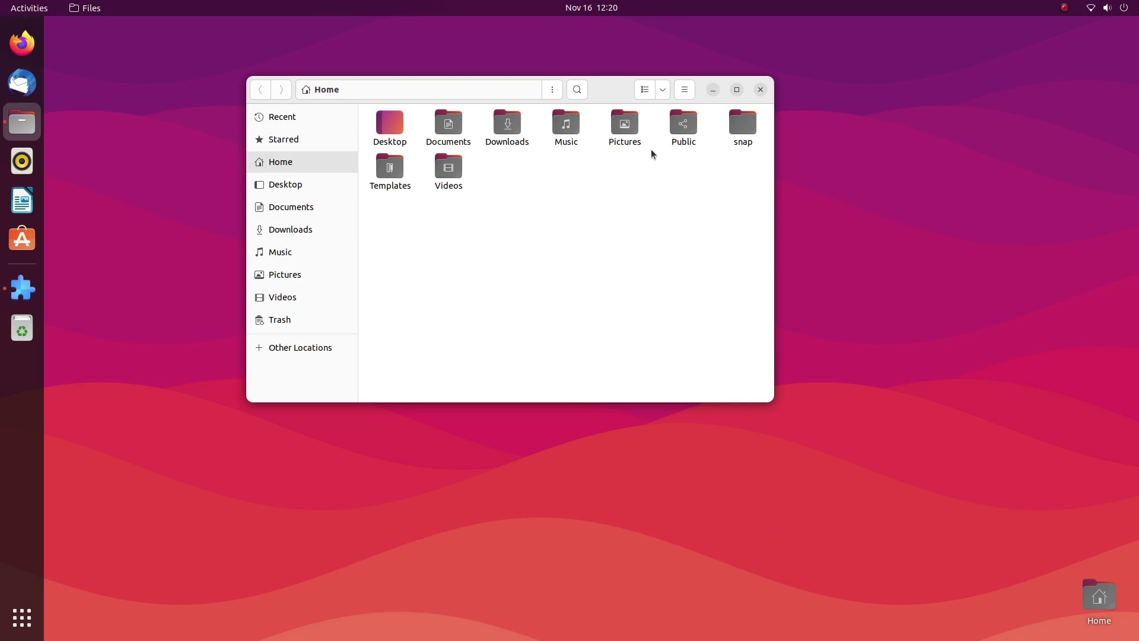
pyautogui.press('super')
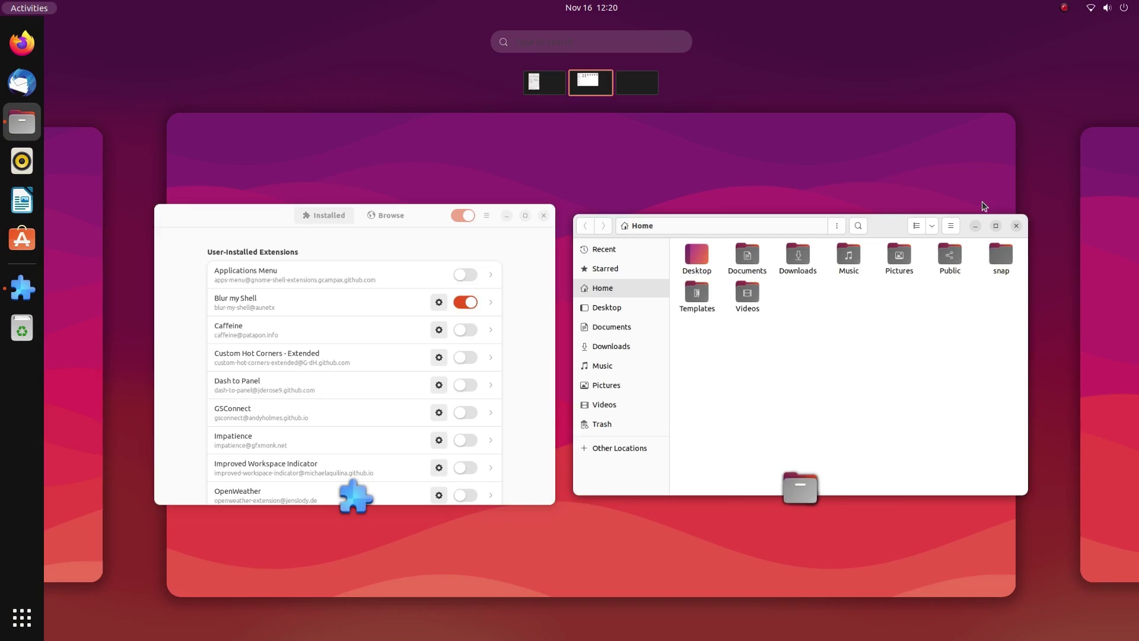
pyautogui.press('super')
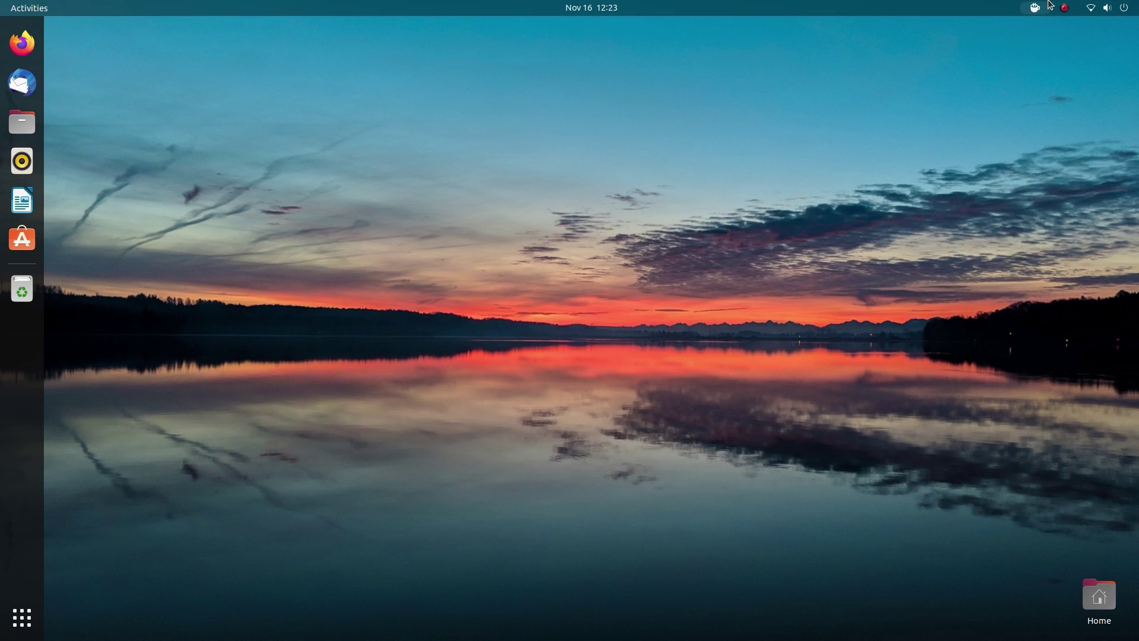
# Toggle the Caffeine indicator until auto suspend and screensaver are reported disabled
pyautogui.click(1035, 8)
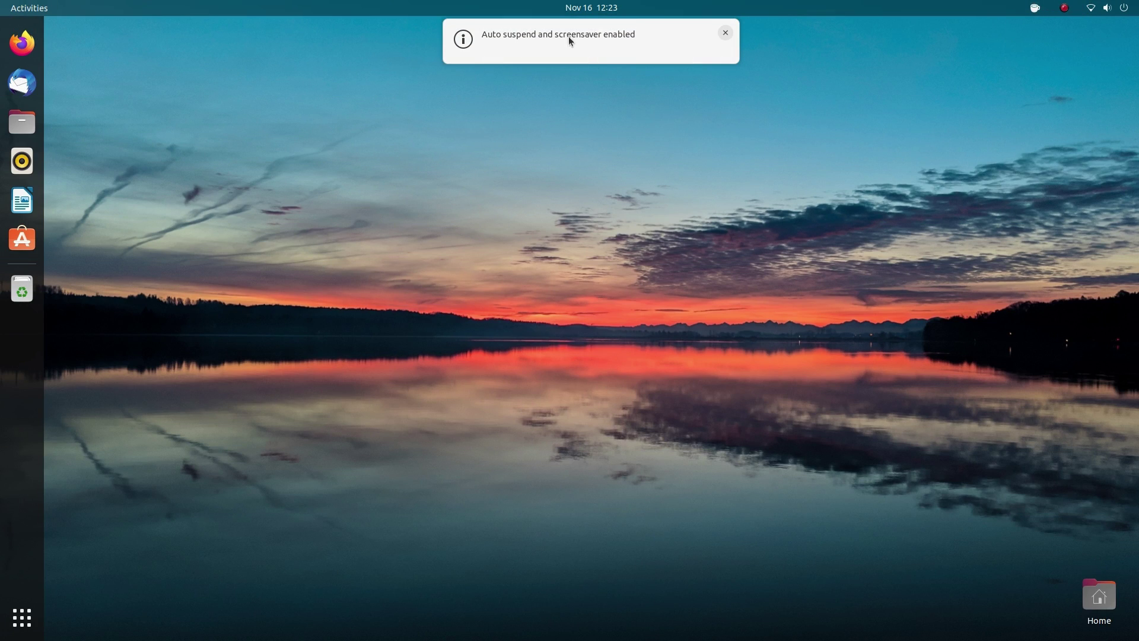
pyautogui.click(1035, 9)
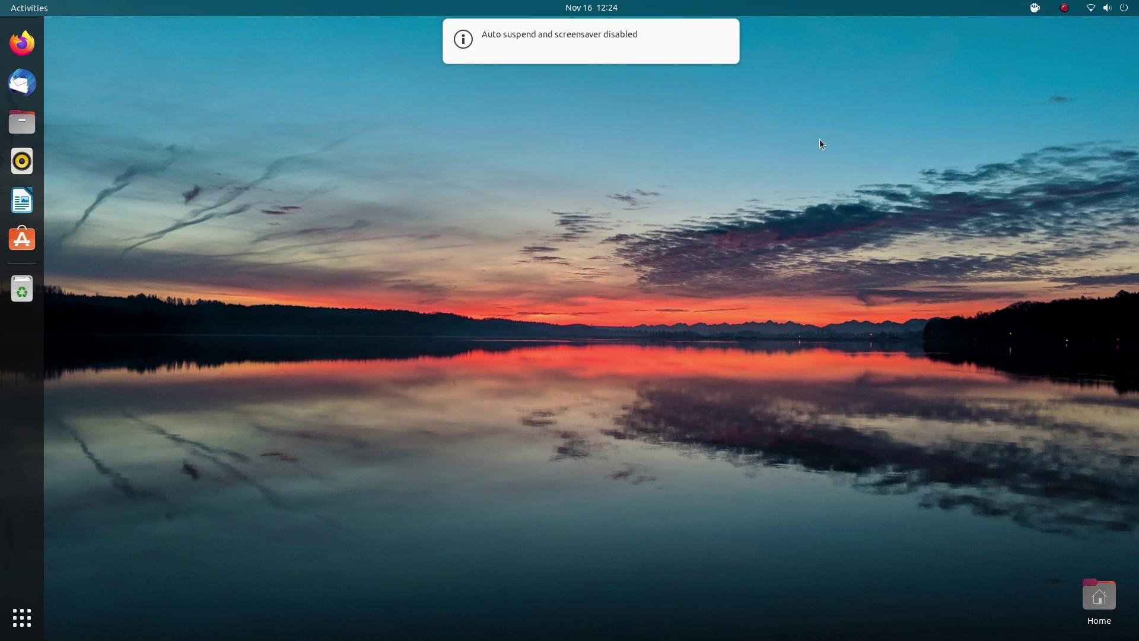
pyautogui.click(1035, 11)
pyautogui.press('super')
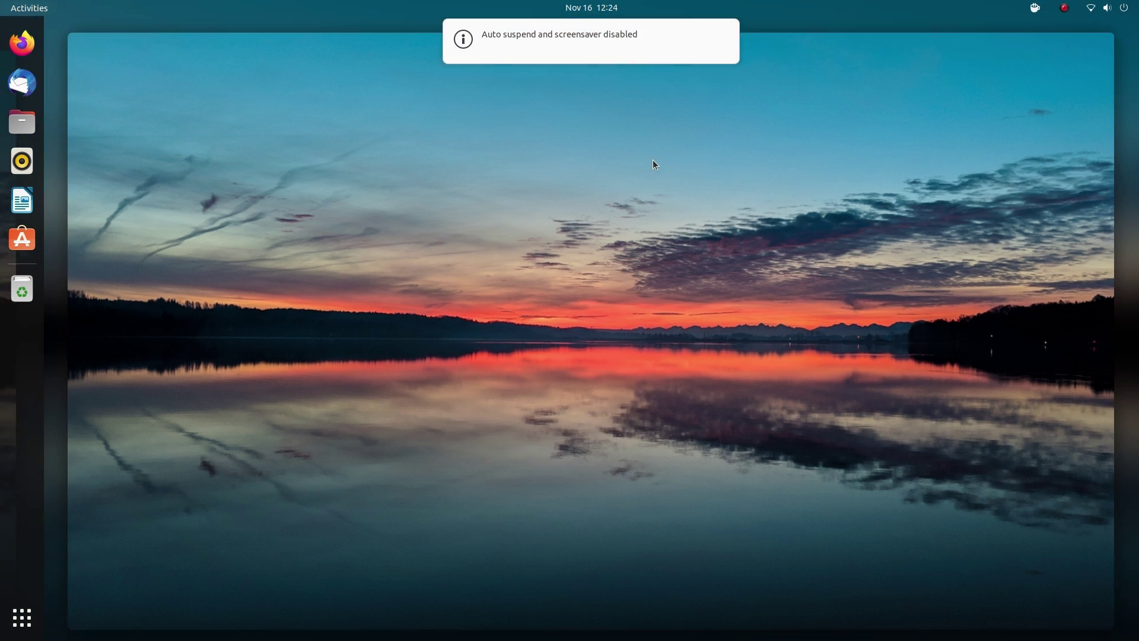
# In Settings > Power, enable Automatic Suspend When idle with a 25-minute delay, then close Settings
pyautogui.write('powe')
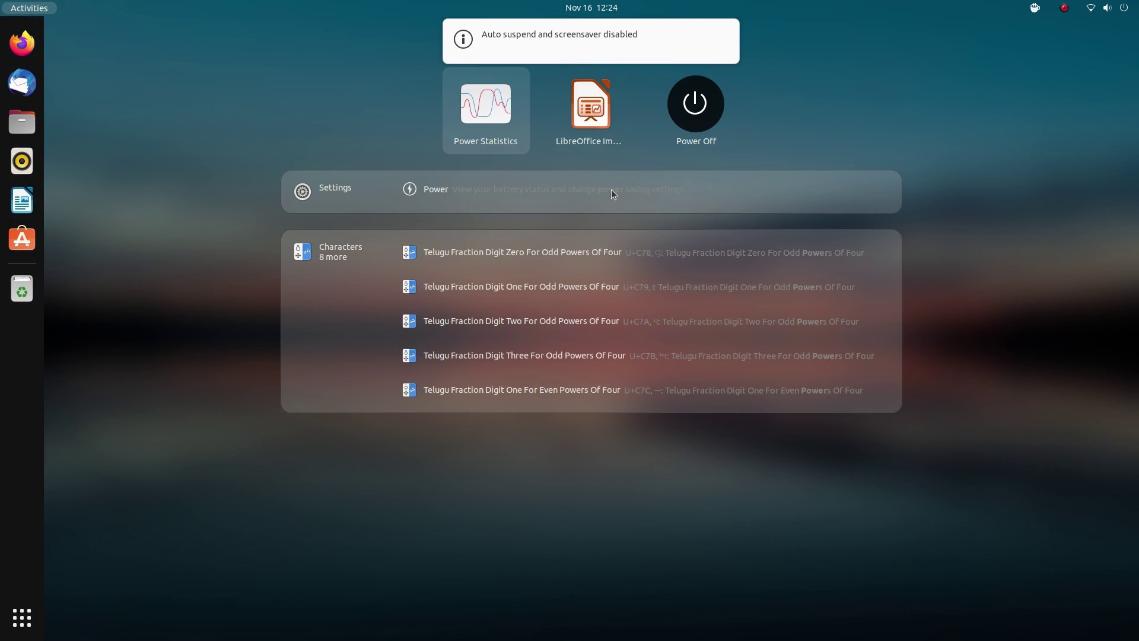
pyautogui.click(595, 193)
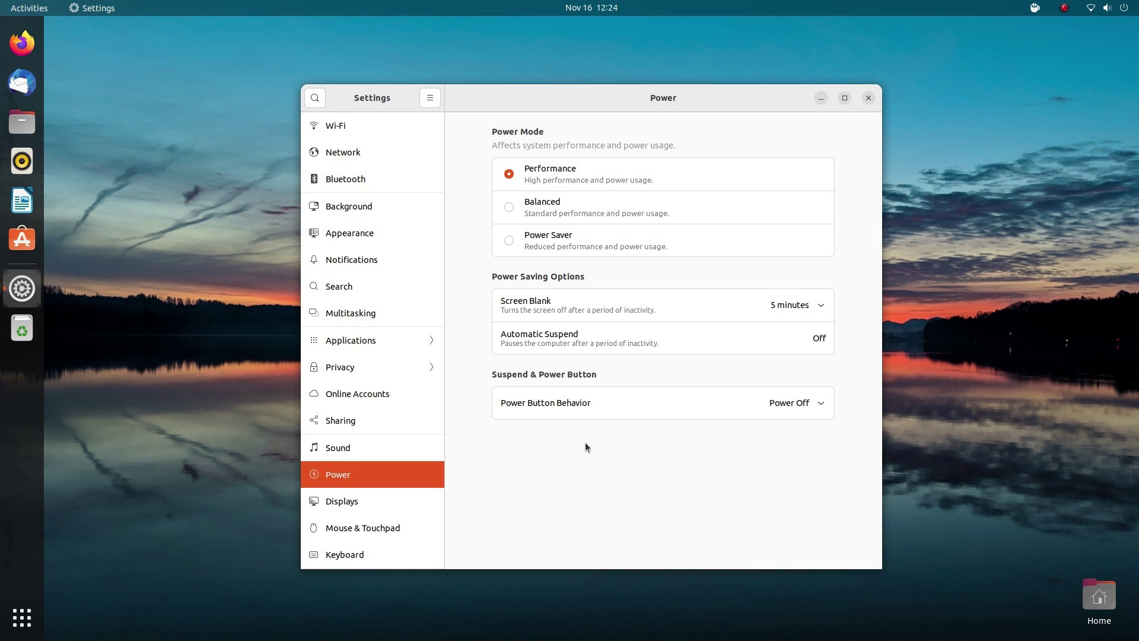
pyautogui.click(755, 348)
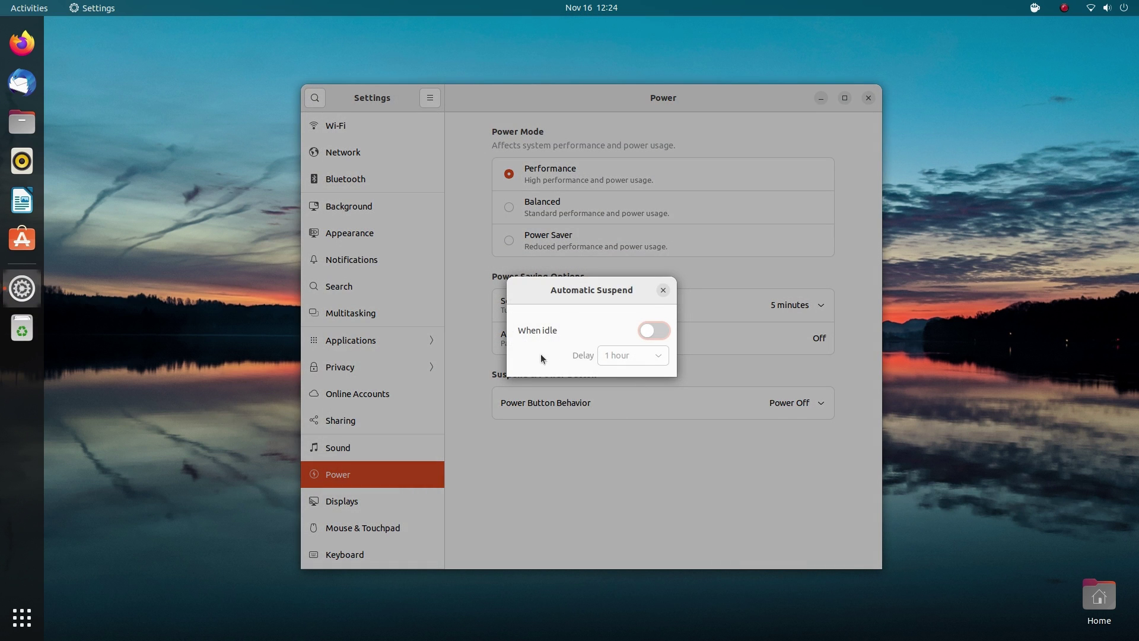
pyautogui.click(655, 330)
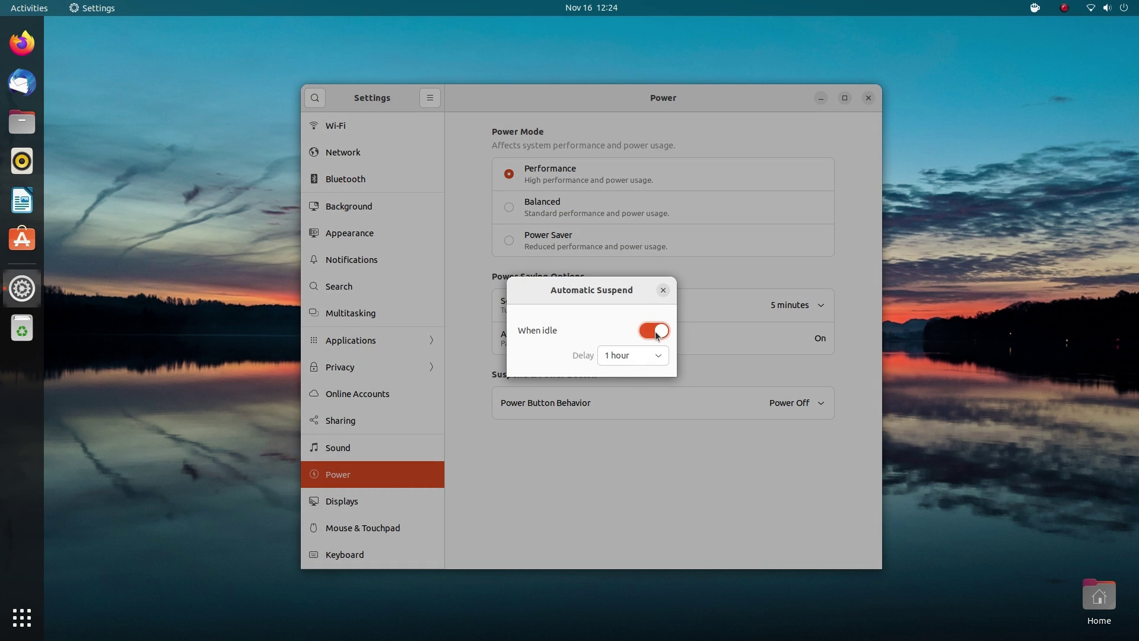
pyautogui.click(652, 354)
pyautogui.click(636, 306)
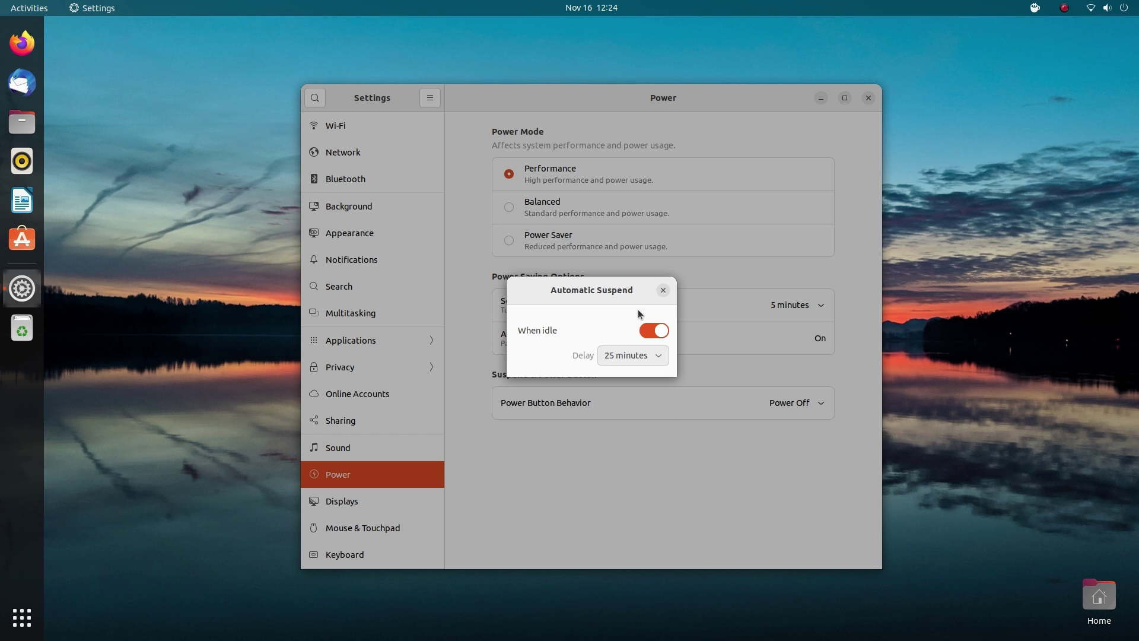
pyautogui.click(661, 291)
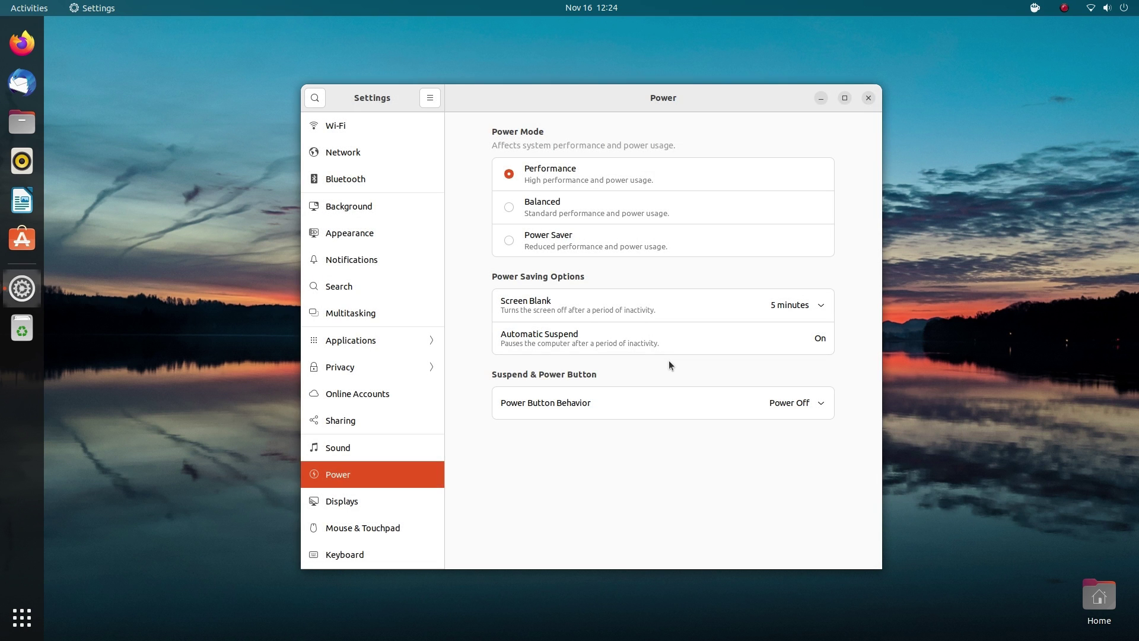
pyautogui.click(1034, 8)
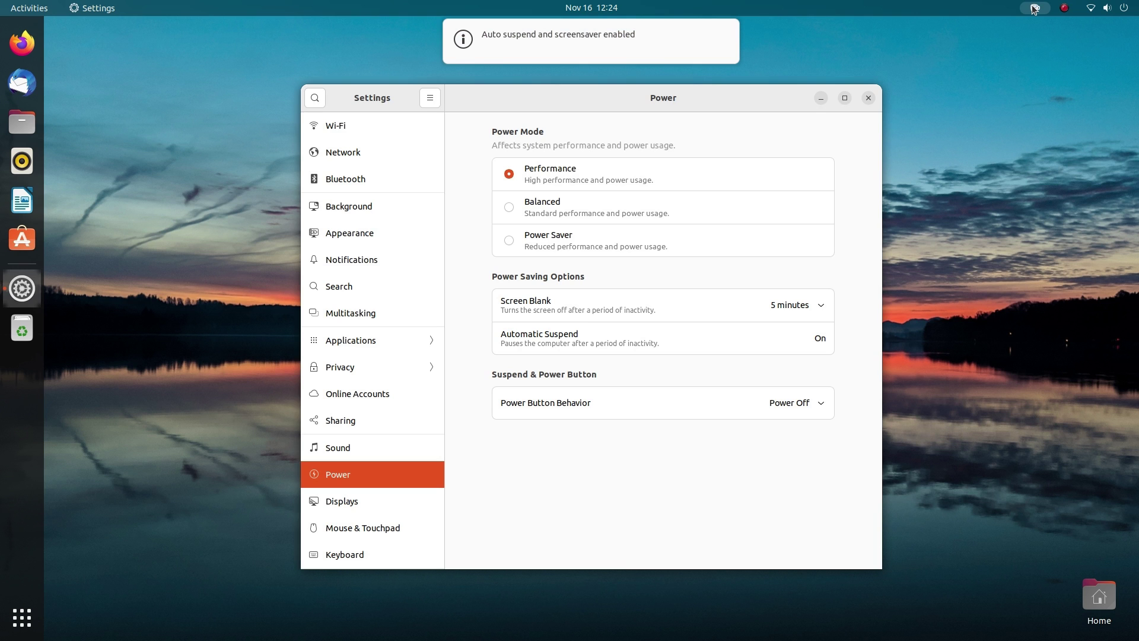
pyautogui.click(868, 99)
# Open the Caffeine extension's preferences from Extension Manager and centre the window
pyautogui.press('super')
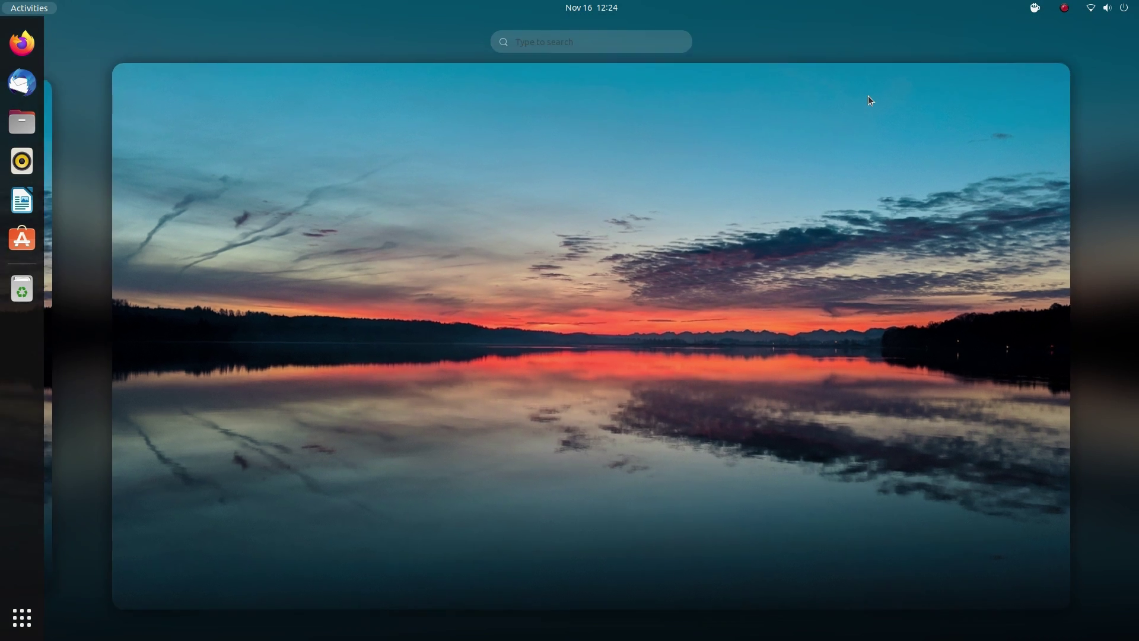
pyautogui.write('exte')
pyautogui.click(580, 130)
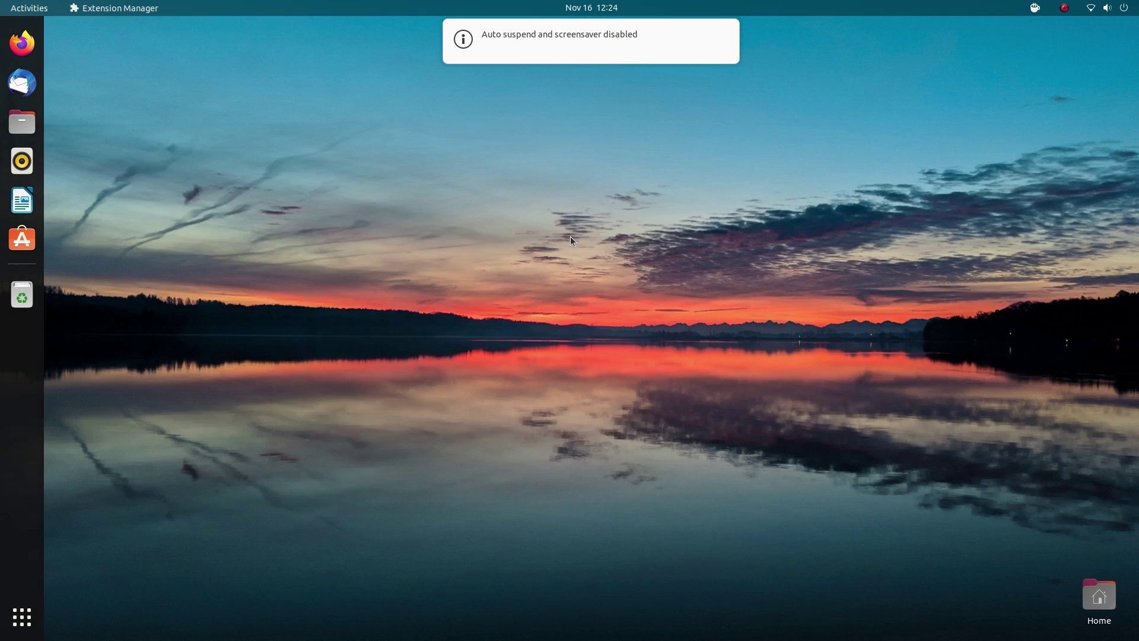
pyautogui.click(452, 255)
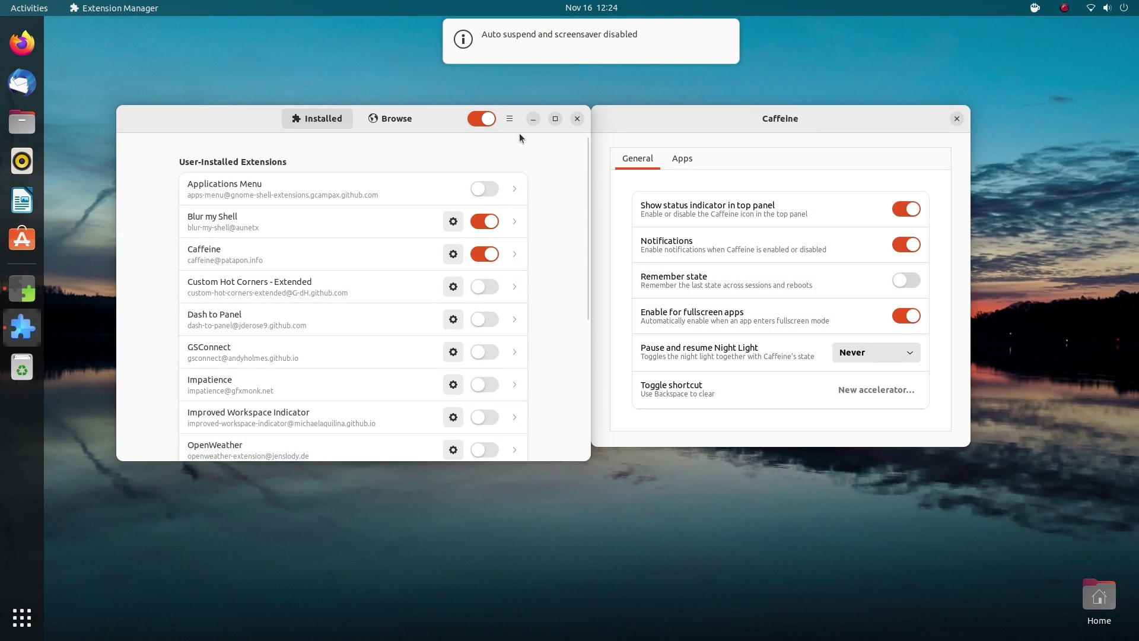
pyautogui.click(532, 119)
pyautogui.moveTo(733, 122); pyautogui.dragTo(537, 131)
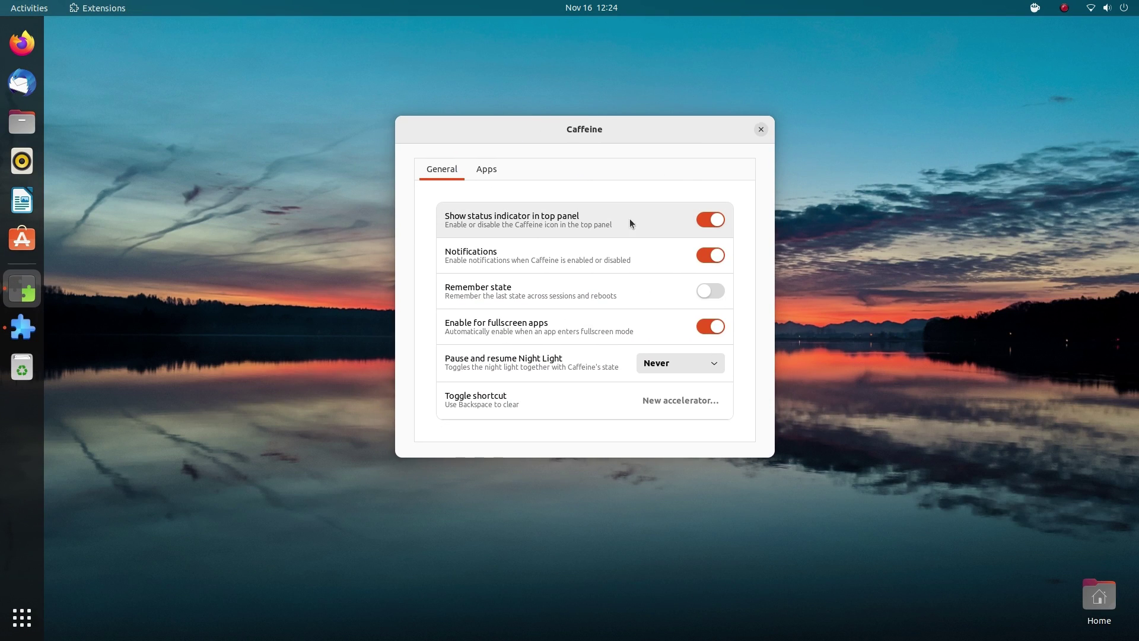
# Turn Show status indicator and Notifications off and back on, leaving both enabled
pyautogui.click(707, 221)
pyautogui.click(707, 221)
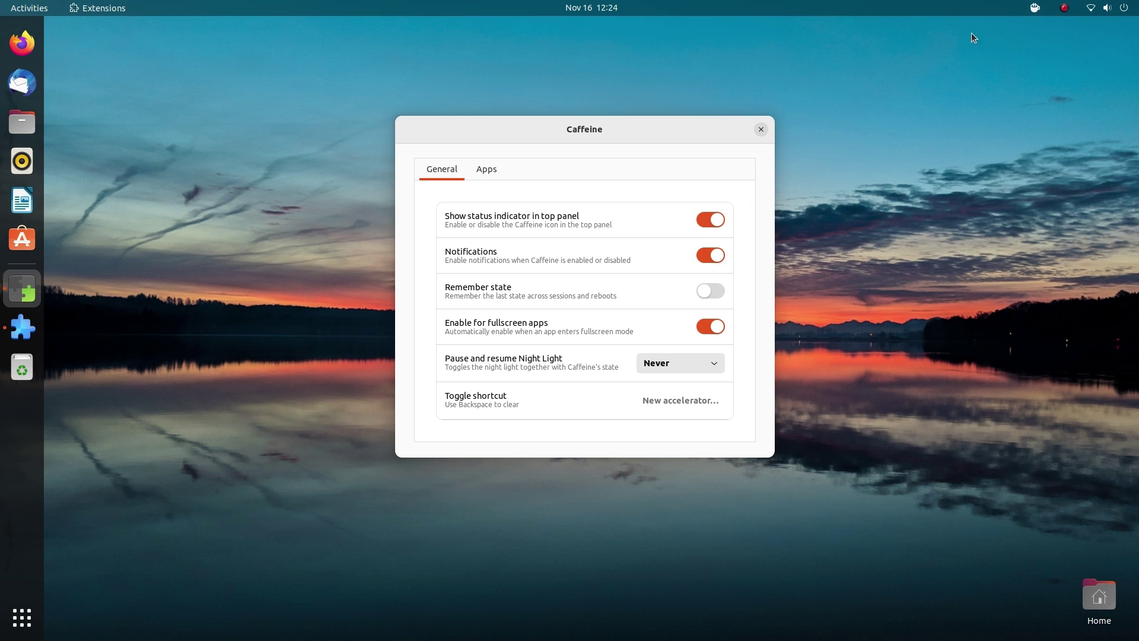
pyautogui.click(712, 255)
pyautogui.click(713, 255)
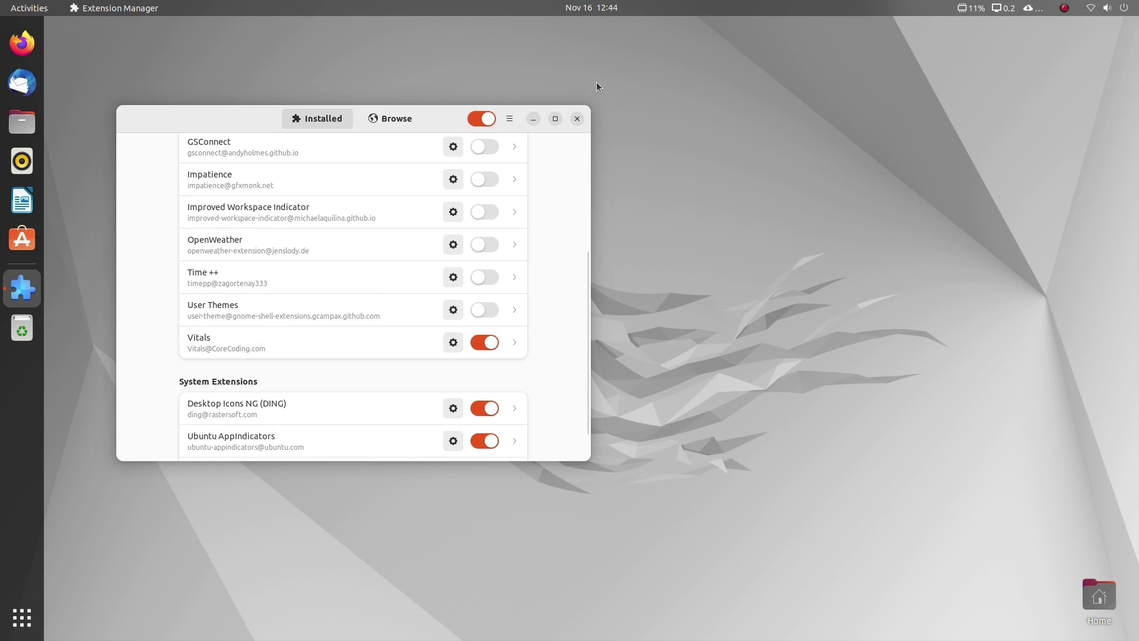
# Close Extension Manager, open the Vitals menu, and inspect the temperature sensor readings
pyautogui.click(576, 120)
pyautogui.click(1002, 8)
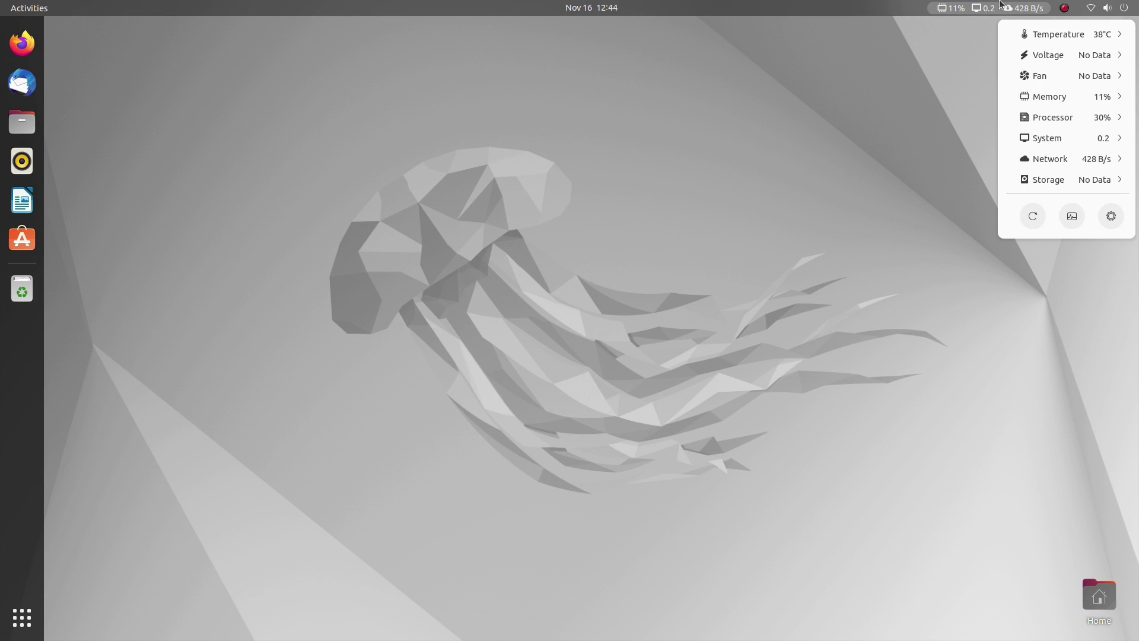
pyautogui.click(1002, 8)
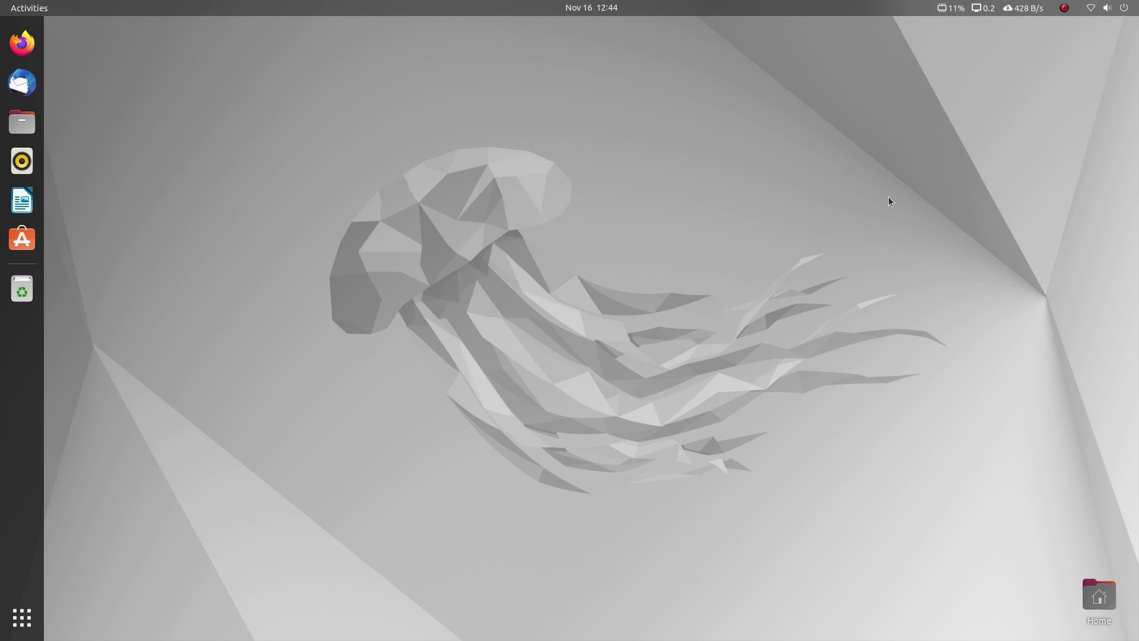
pyautogui.click(1002, 8)
pyautogui.click(1025, 35)
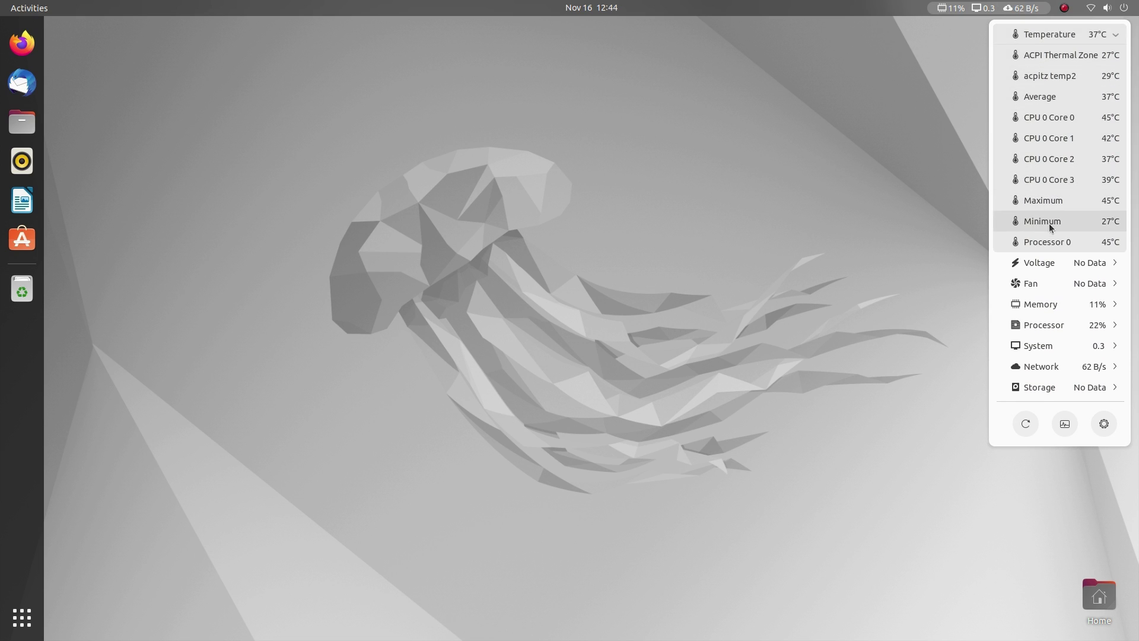
pyautogui.click(1083, 40)
# Expand and collapse the Memory, Processor and System rows, then expand Network
pyautogui.click(1081, 96)
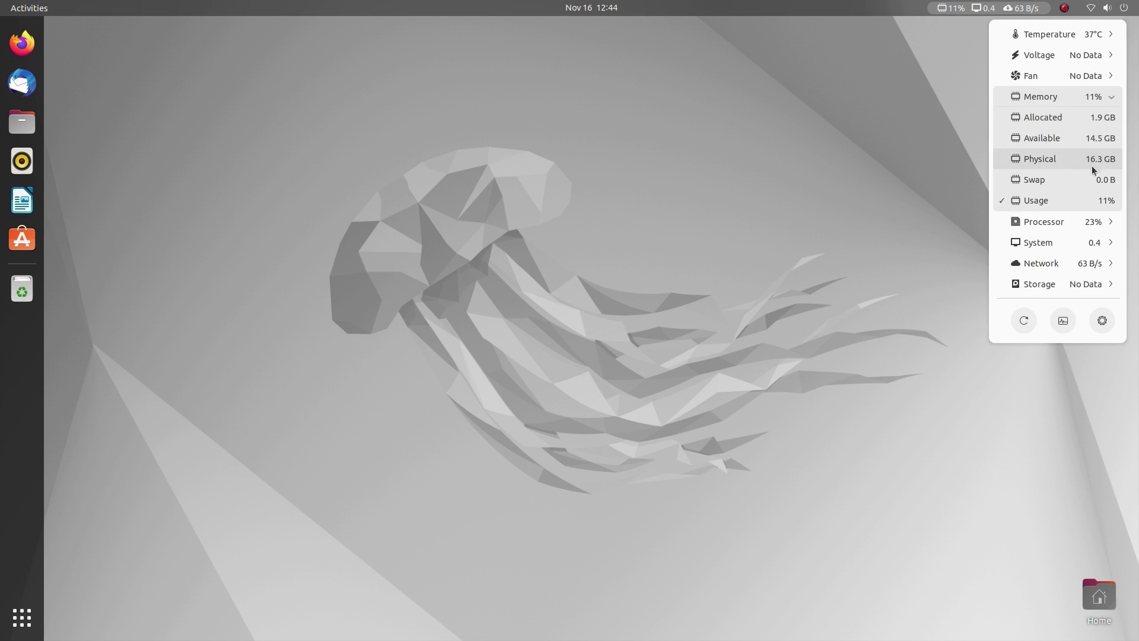
pyautogui.click(1093, 98)
pyautogui.click(1090, 114)
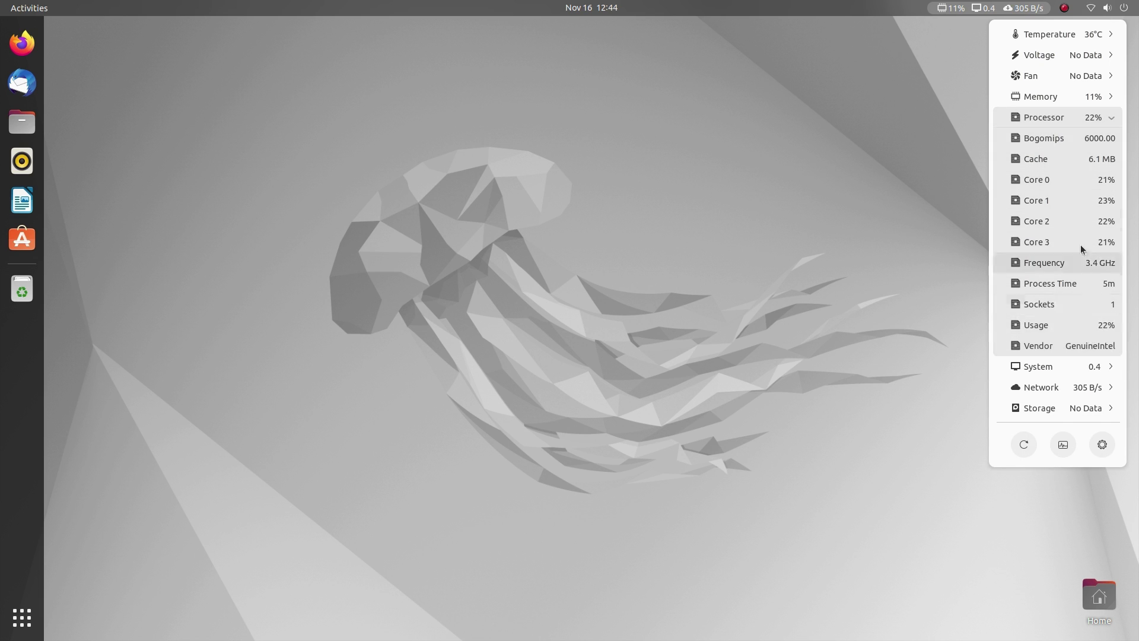
pyautogui.click(1073, 122)
pyautogui.click(1072, 136)
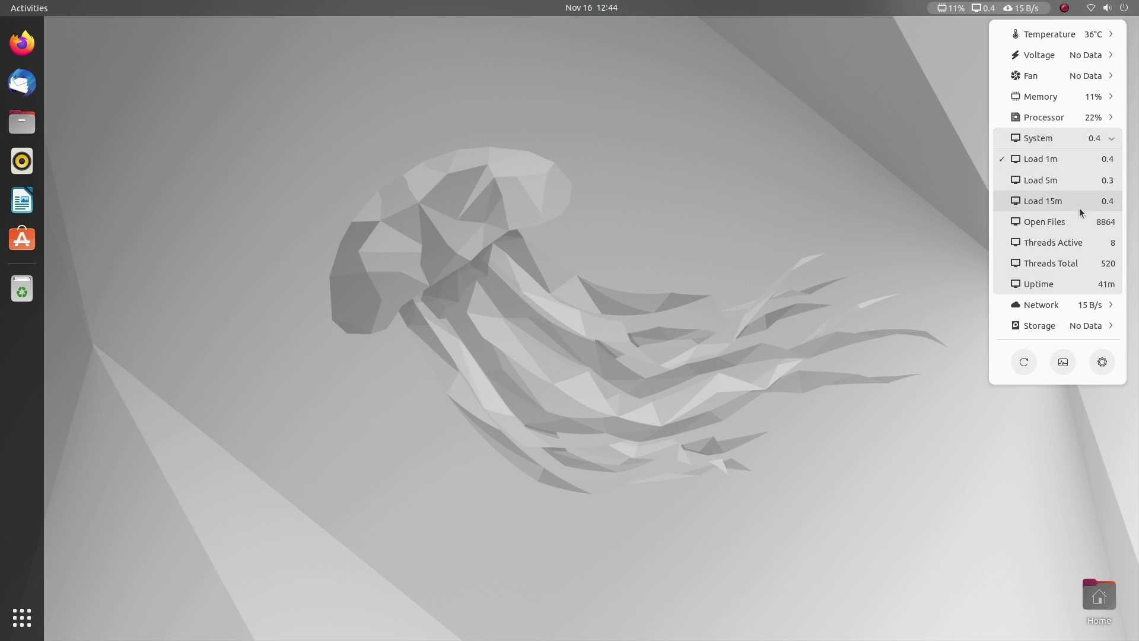
pyautogui.click(1081, 138)
pyautogui.click(1080, 163)
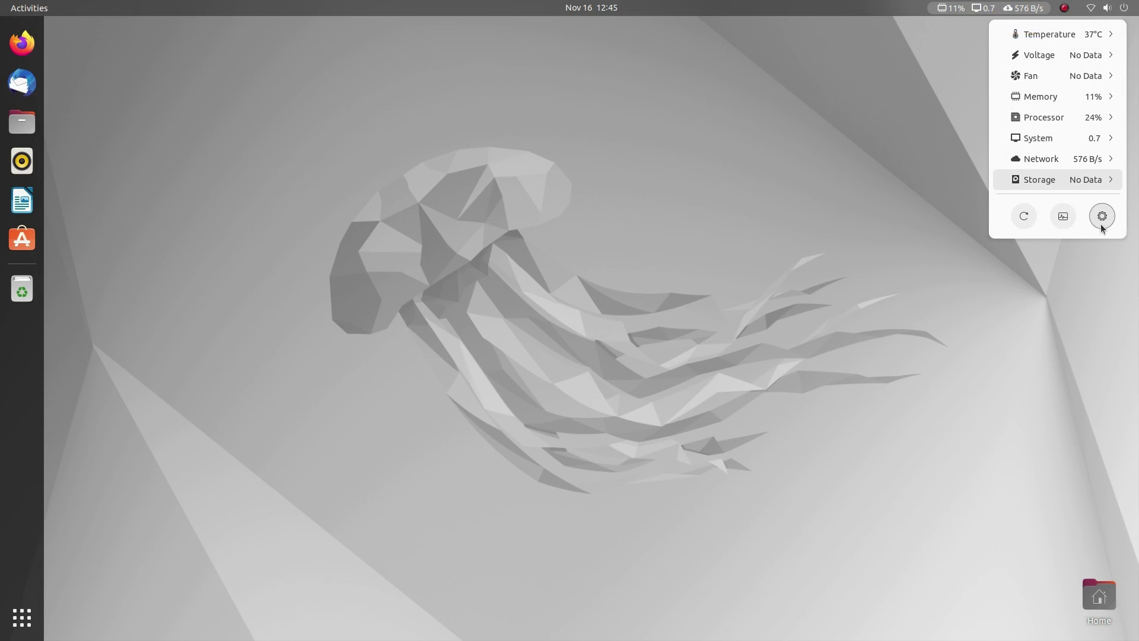
# In Vitals preferences, turn off voltage and fan monitoring, checking the readings menu after each
pyautogui.click(1102, 217)
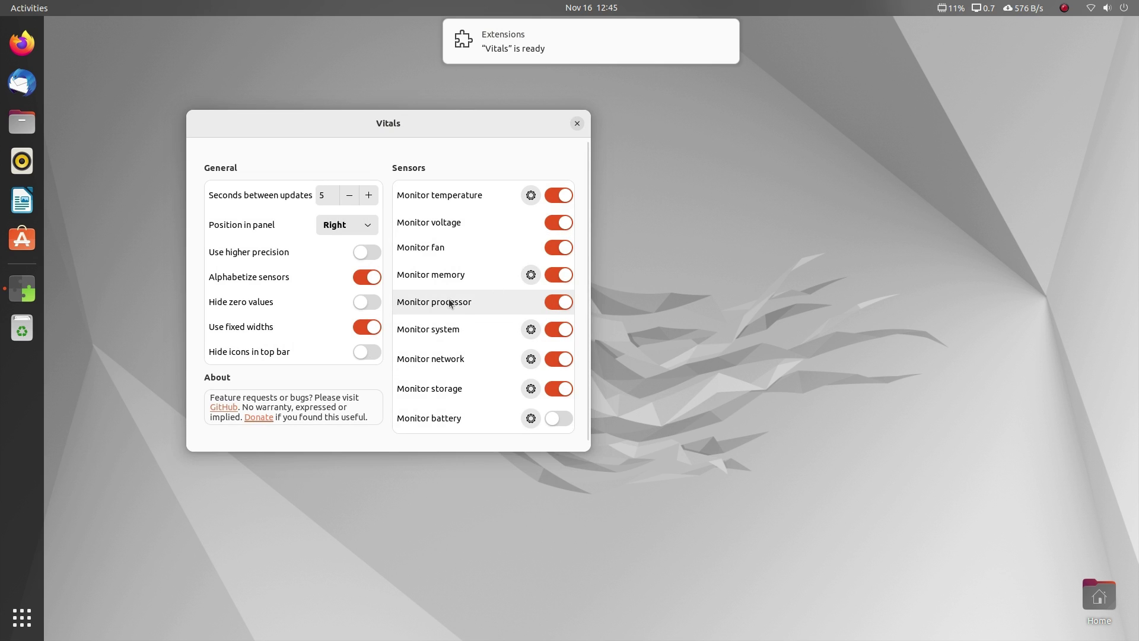
pyautogui.click(725, 34)
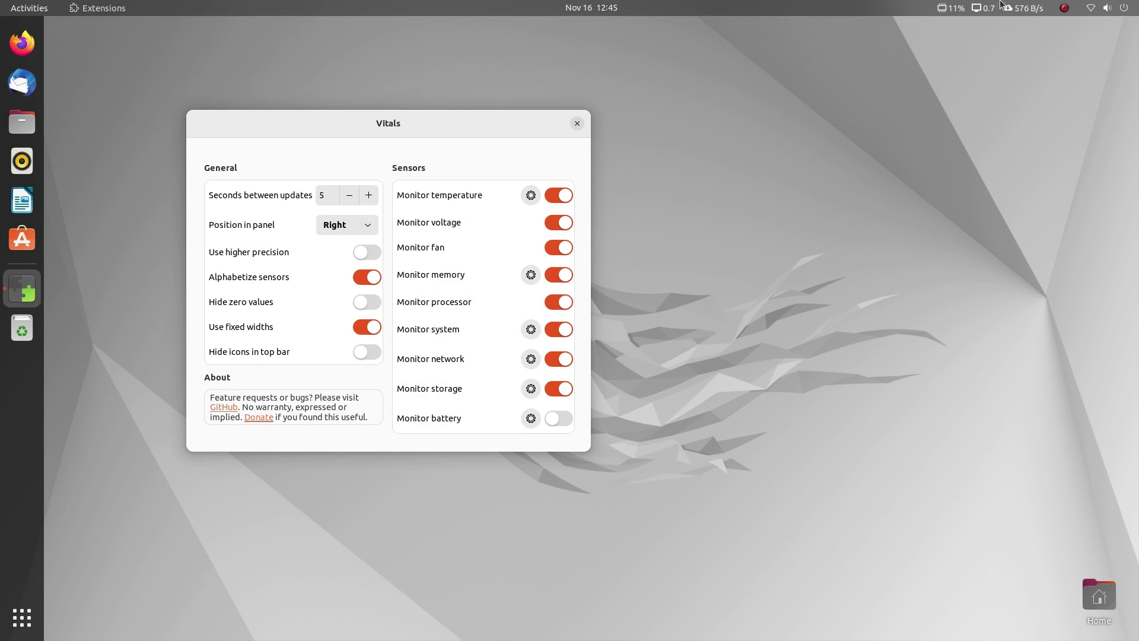
pyautogui.click(1001, 5)
pyautogui.click(521, 221)
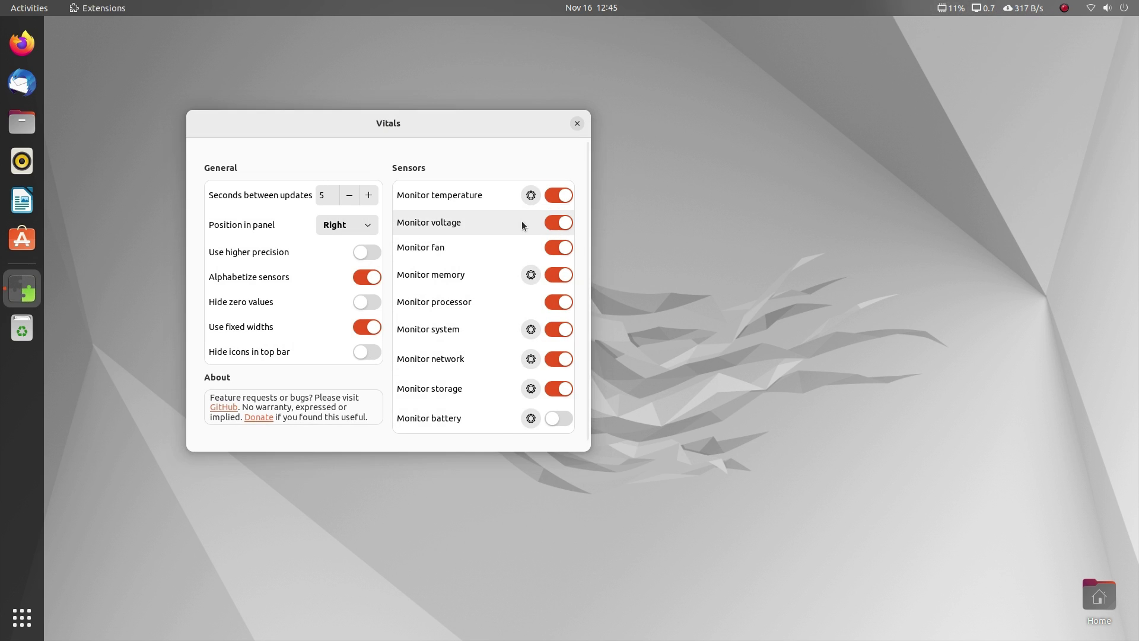
pyautogui.click(522, 220)
pyautogui.click(1009, 7)
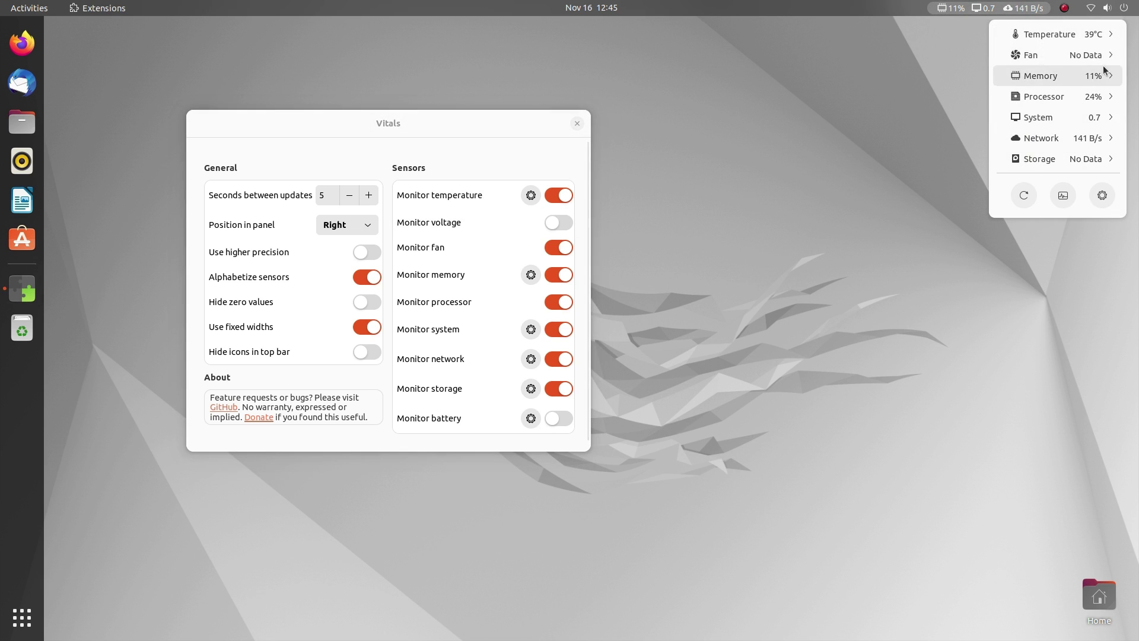
pyautogui.click(604, 213)
pyautogui.click(558, 248)
pyautogui.click(952, 5)
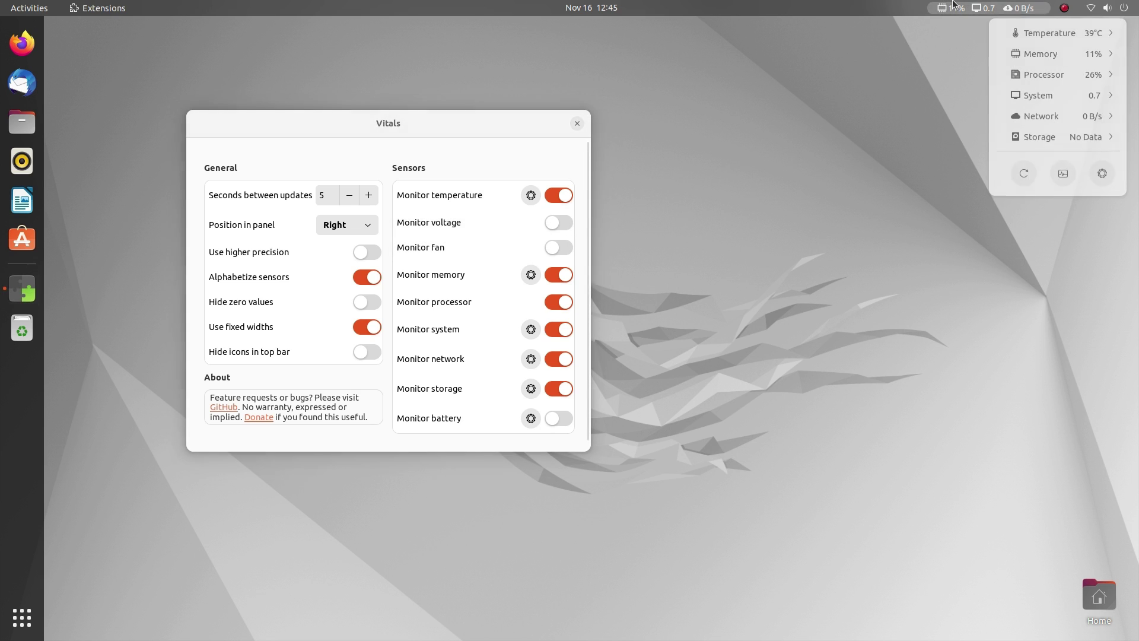
pyautogui.click(593, 249)
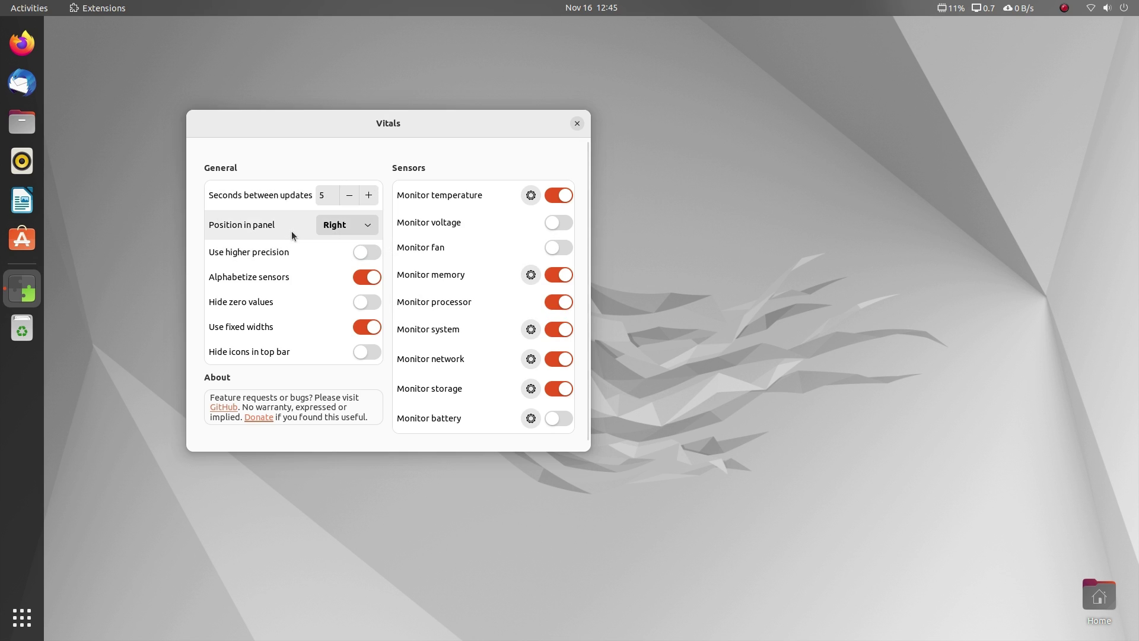
# Move the Vitals indicators to the top-bar centre, back to the right, then search 'clipboard'
pyautogui.click(331, 231)
pyautogui.click(348, 271)
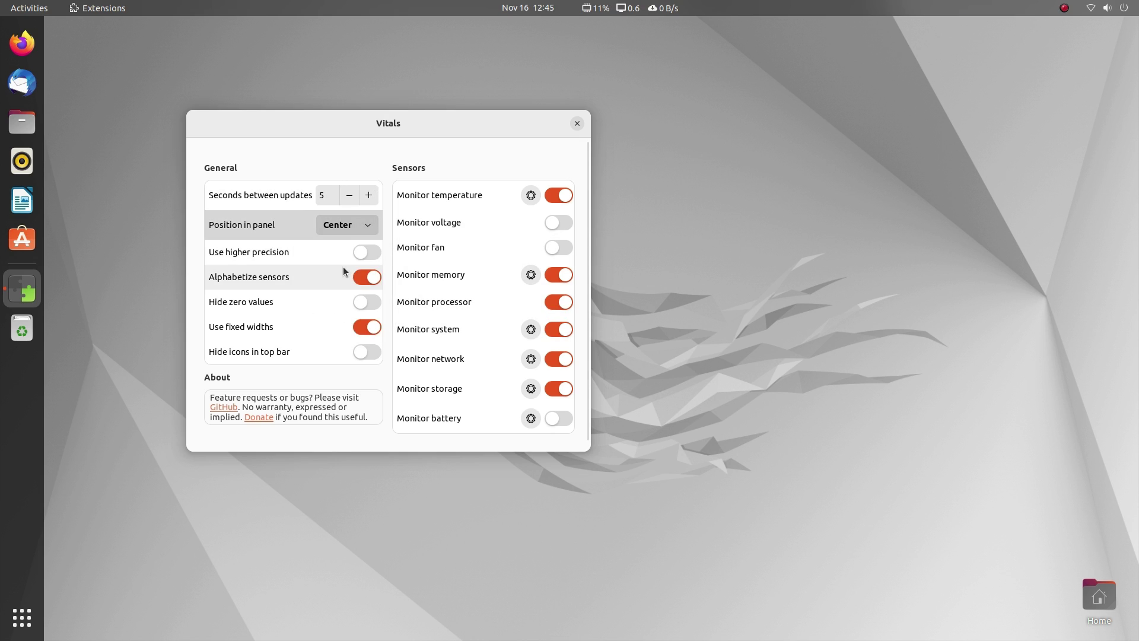
pyautogui.click(346, 230)
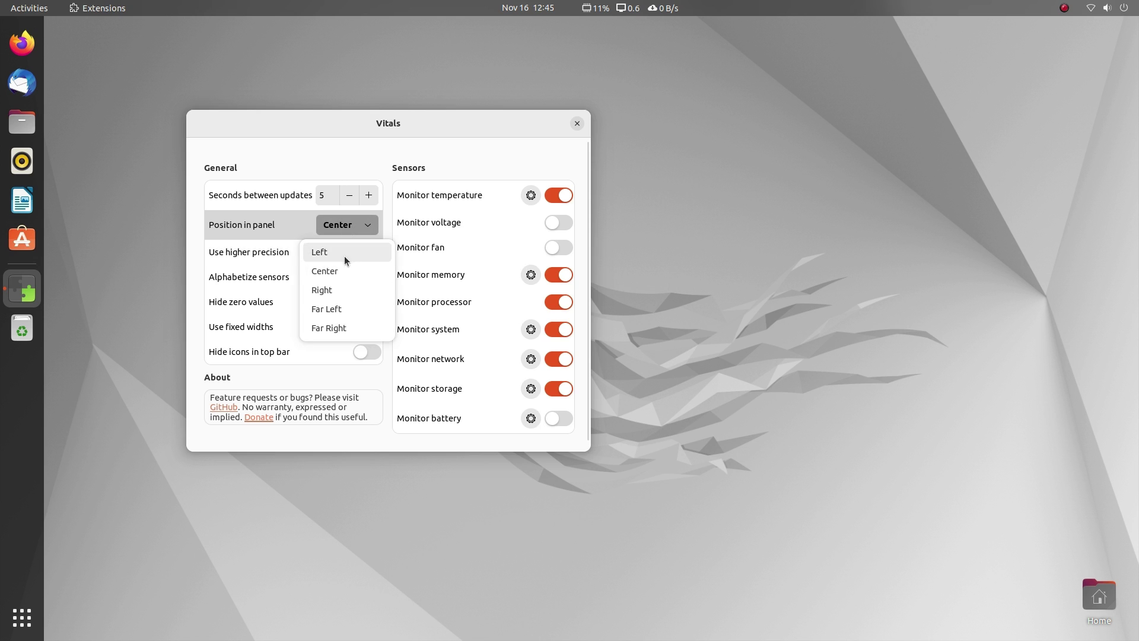
pyautogui.click(343, 287)
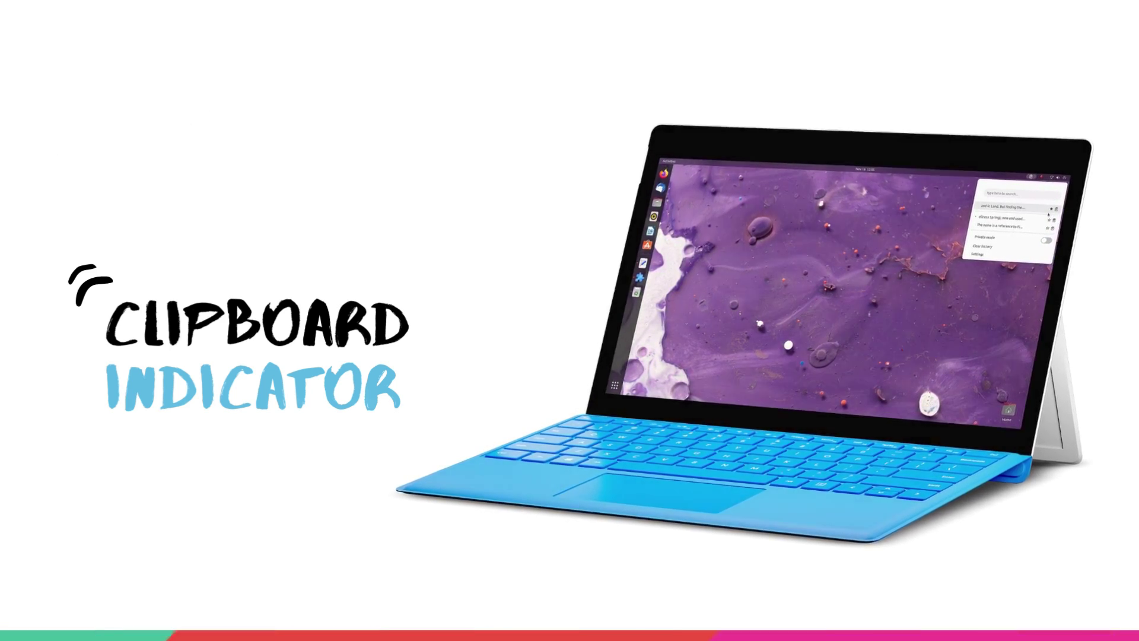
pyautogui.write('li')
pyautogui.write('pboard')
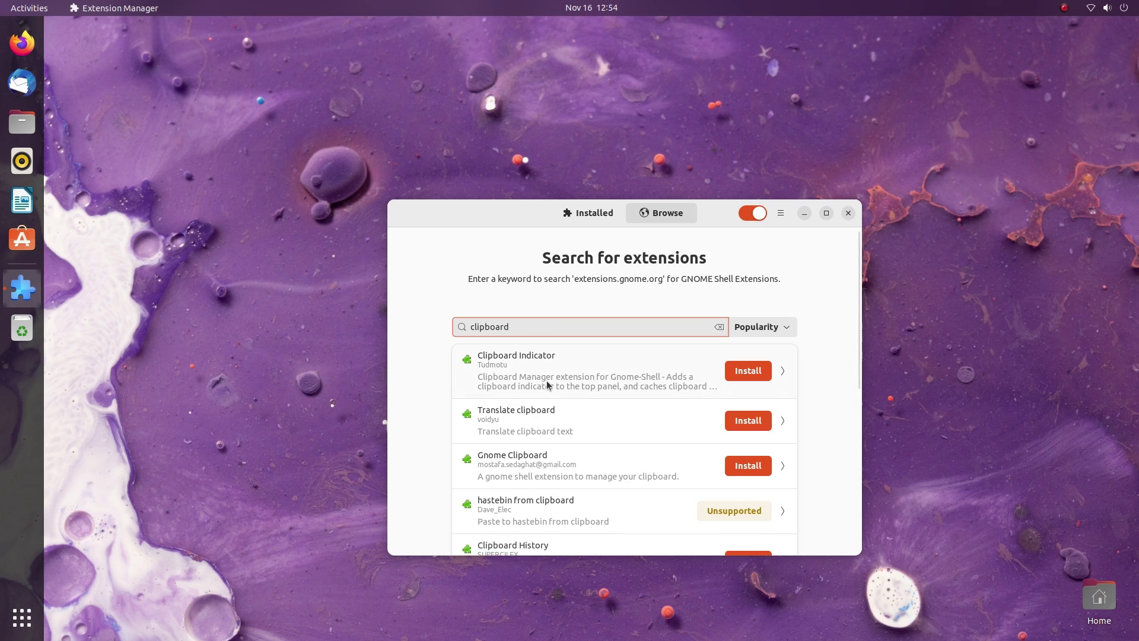
# Install Clipboard Indicator, check its new top-bar menu, and switch to the Firefox workspace
pyautogui.click(739, 379)
pyautogui.click(704, 363)
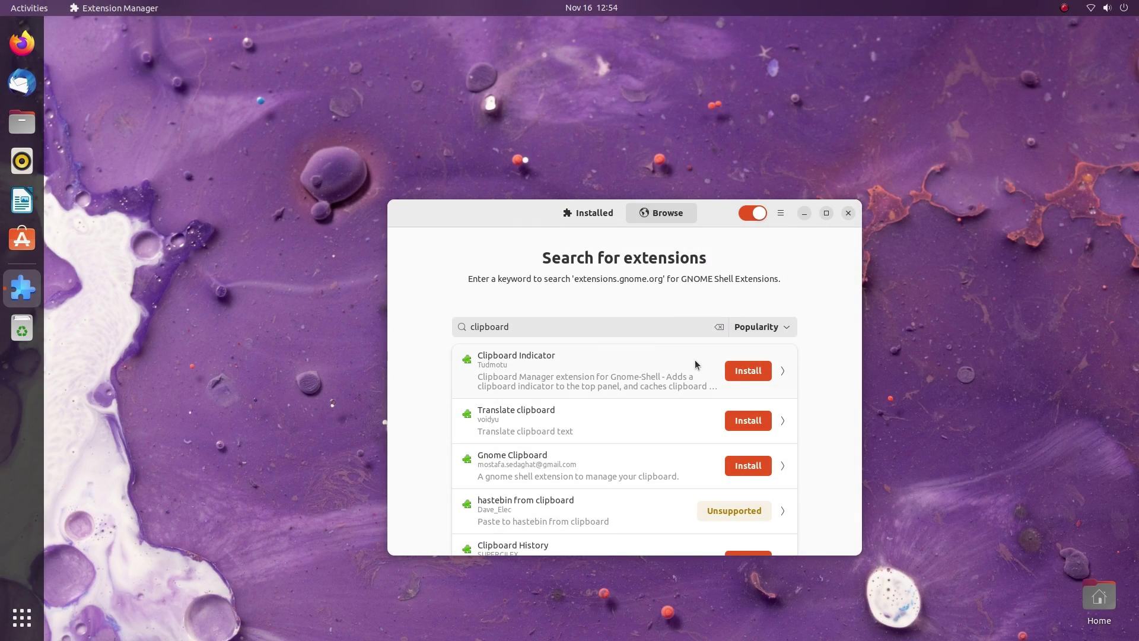
pyautogui.click(1036, 8)
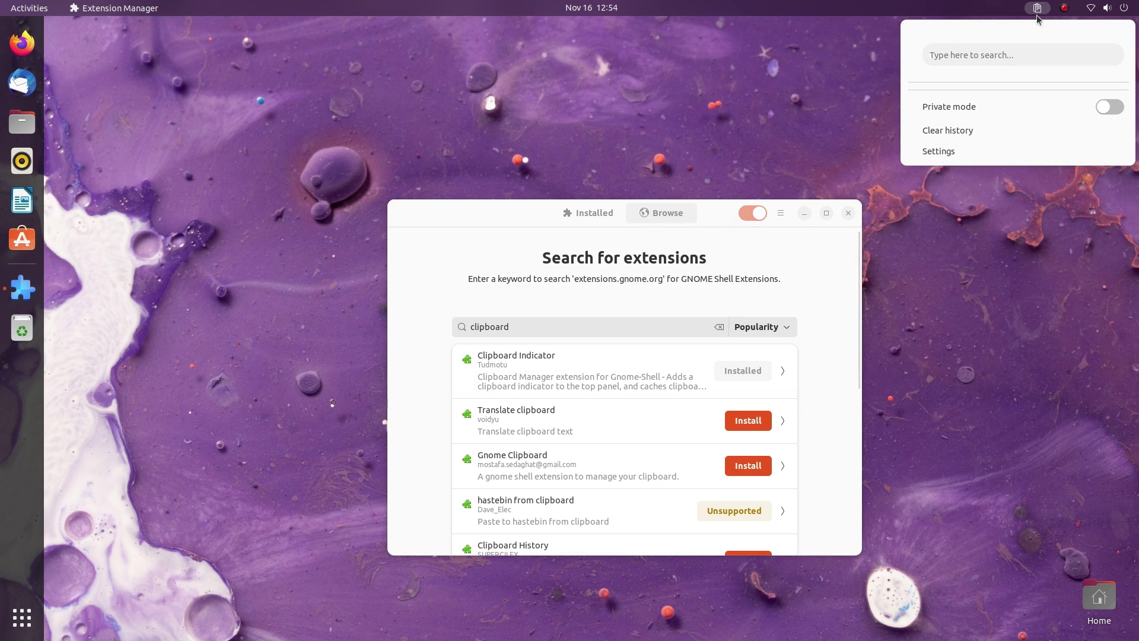
pyautogui.click(882, 202)
pyautogui.hotkey('ctrl', 'alt', 'Left')
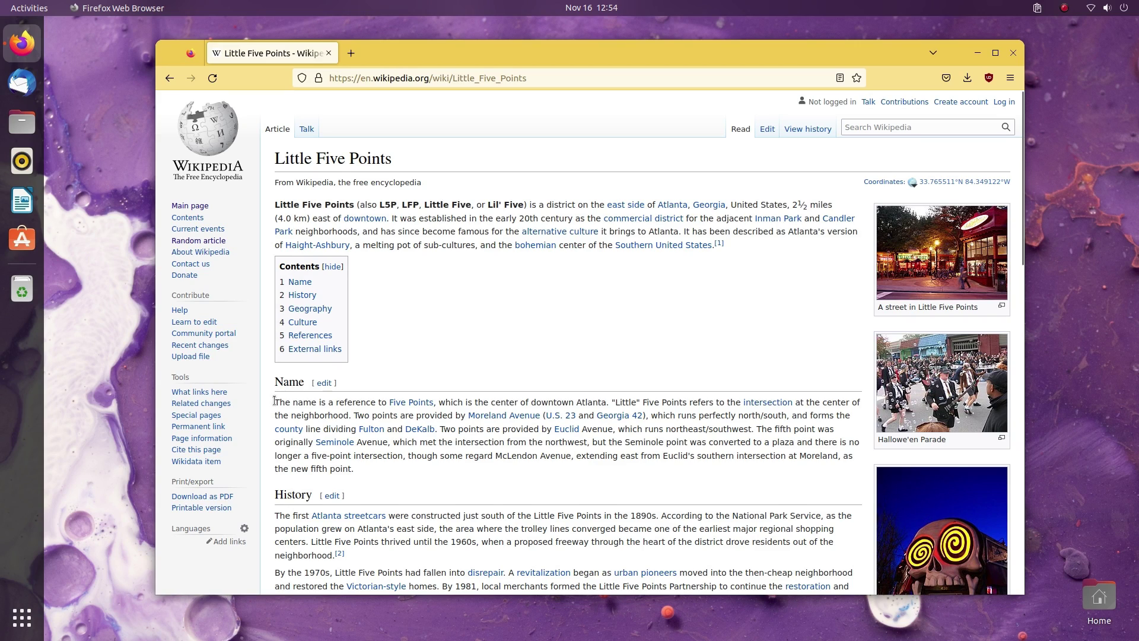
# Copy the Name section's first paragraph and confirm it appears in the clipboard history
pyautogui.moveTo(274, 400); pyautogui.dragTo(555, 427)
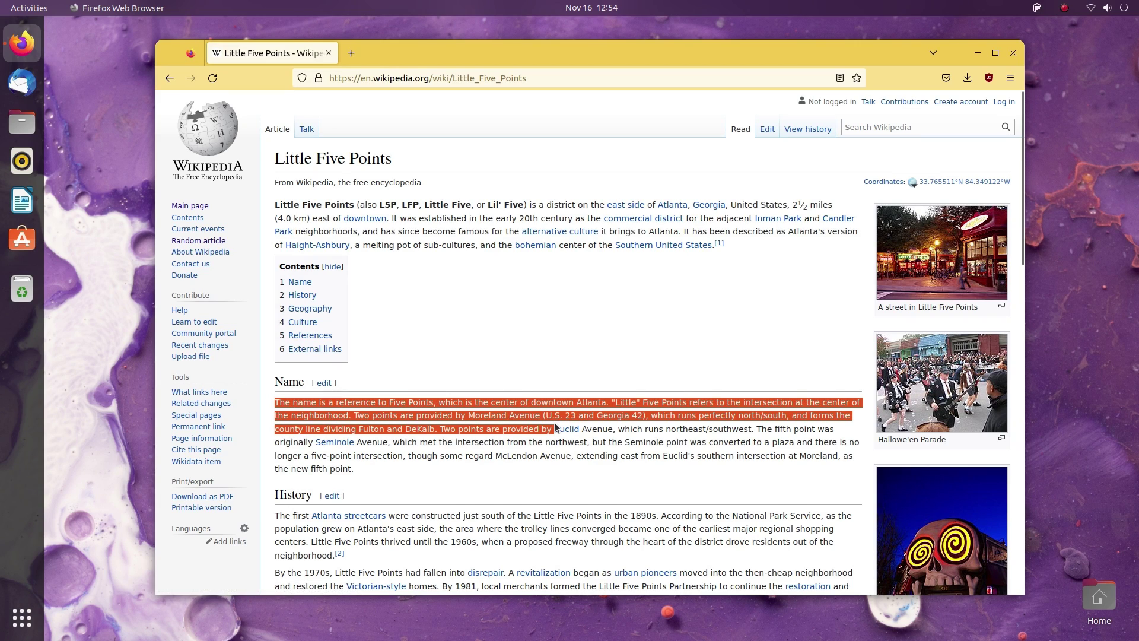
pyautogui.rightClick(541, 432)
pyautogui.click(561, 439)
pyautogui.click(534, 336)
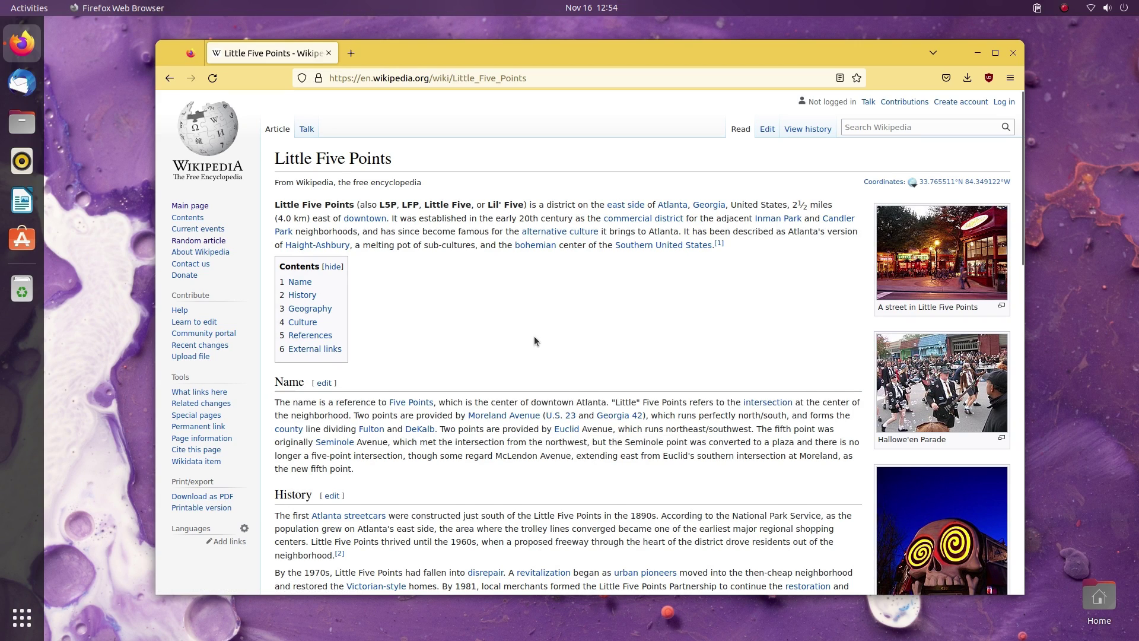
pyautogui.click(1039, 5)
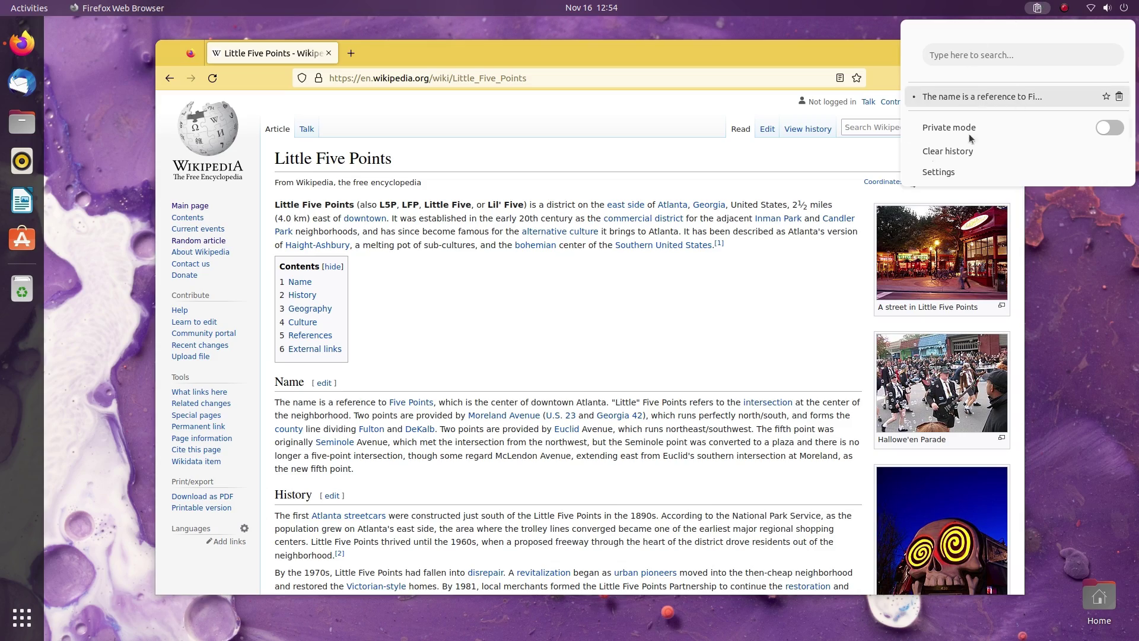
pyautogui.click(665, 308)
# Copy the street-art passage and a passage from the Culture section
pyautogui.scroll(-15, 665, 308)
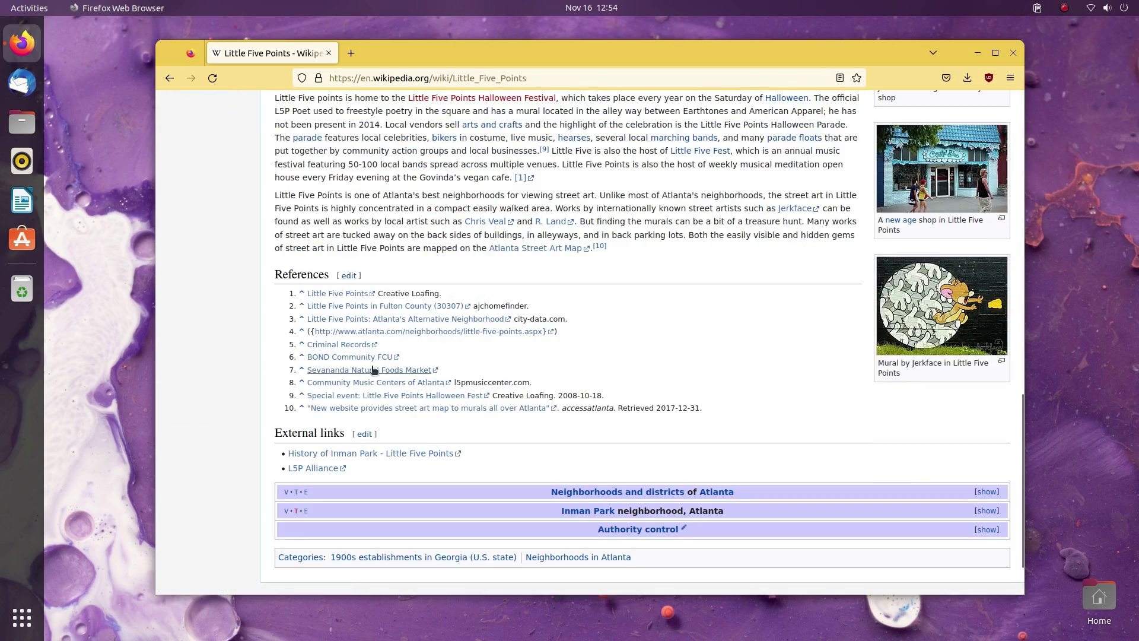
pyautogui.moveTo(643, 265); pyautogui.dragTo(517, 223)
pyautogui.rightClick(561, 222)
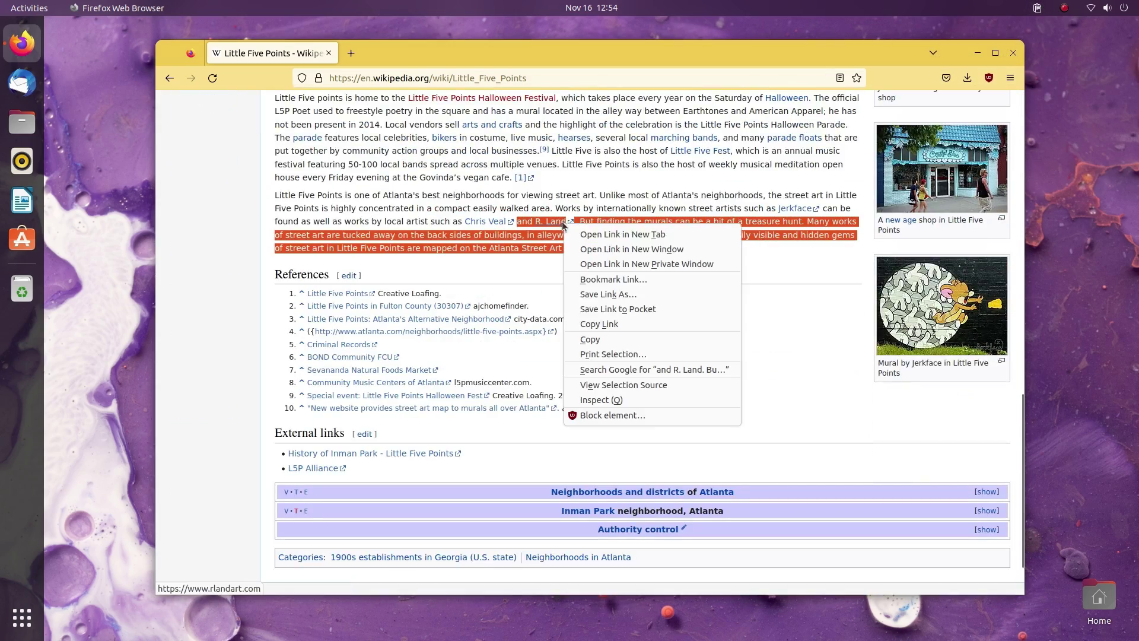
pyautogui.click(640, 337)
pyautogui.scroll(5, 785, 254)
pyautogui.moveTo(475, 337); pyautogui.dragTo(628, 380)
pyautogui.rightClick(617, 370)
pyautogui.click(620, 367)
pyautogui.scroll(-3, 620, 366)
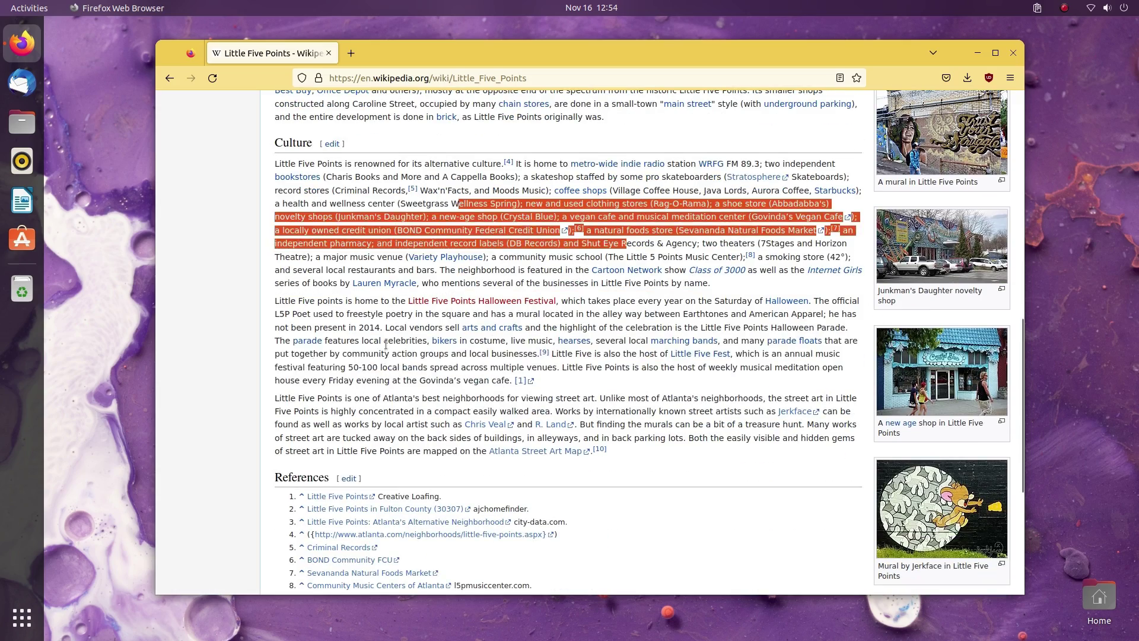
pyautogui.moveTo(387, 341); pyautogui.dragTo(472, 370)
pyautogui.rightClick(472, 375)
pyautogui.click(480, 374)
pyautogui.click(1036, 8)
pyautogui.click(704, 53)
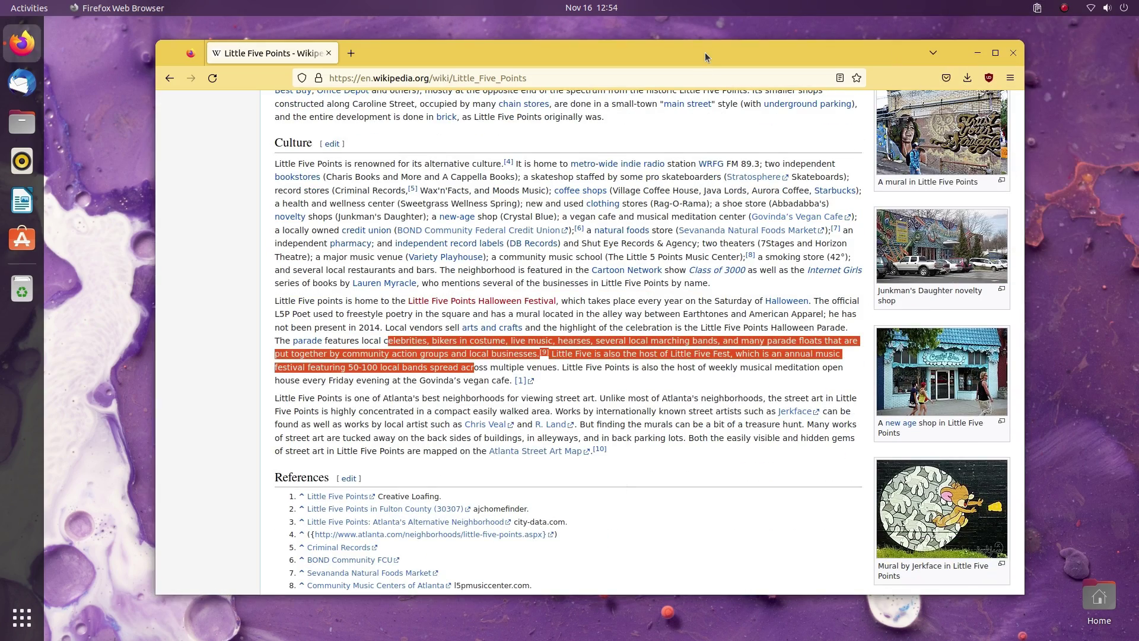
pyautogui.hotkey('ctrl', 'alt', 'Right')
# Launch Text Editor and paste the street-art passage from the clipboard history
pyautogui.press('super')
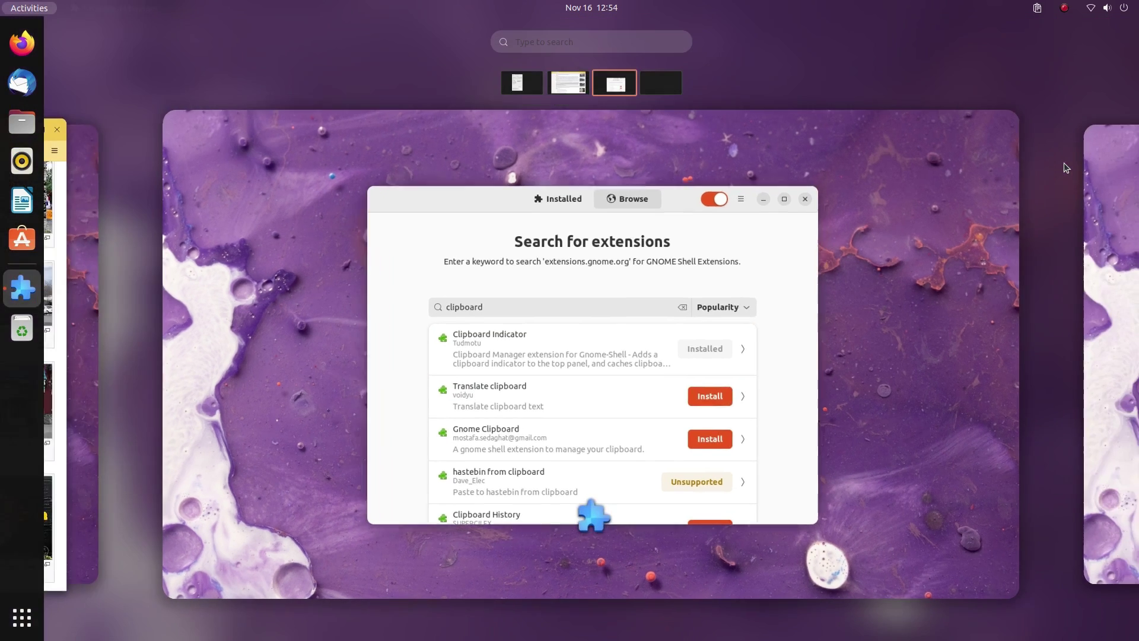
pyautogui.write('telxt')
pyautogui.press('Return')
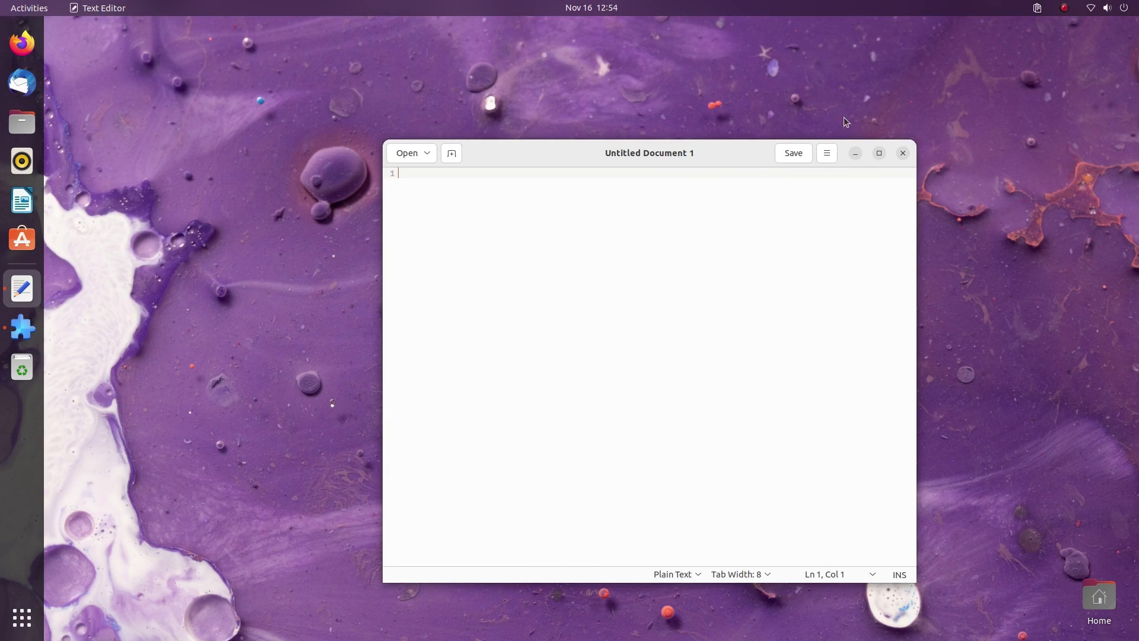
pyautogui.click(1037, 8)
pyautogui.click(1018, 135)
pyautogui.rightClick(436, 228)
pyautogui.click(504, 296)
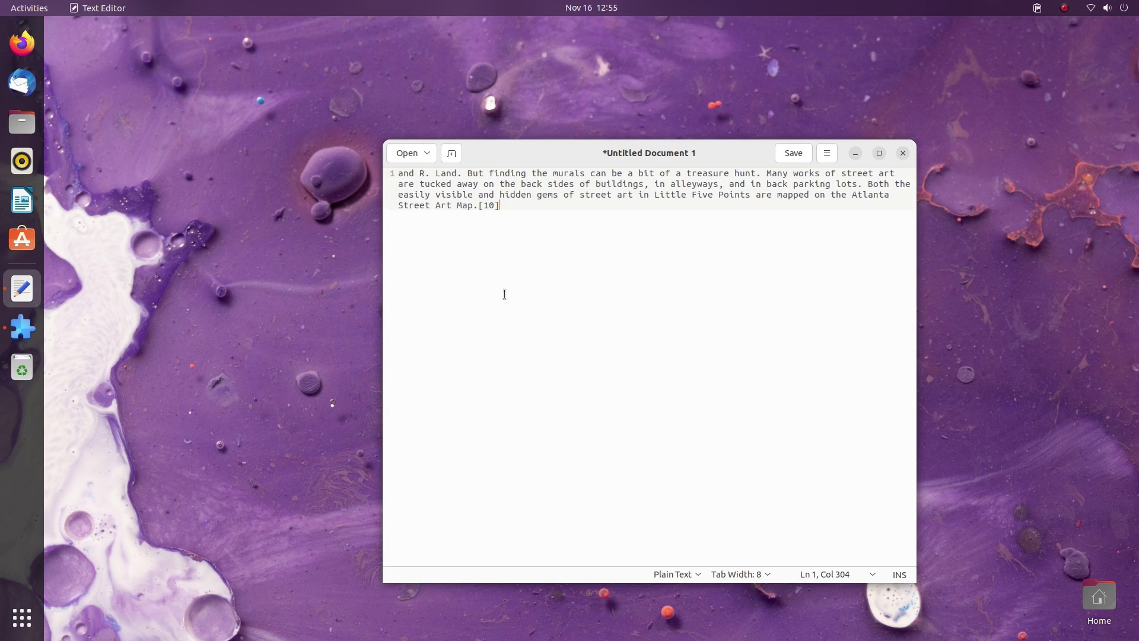
pyautogui.press('Return')
pyautogui.press('Return')
# Paste the festival passage from the history on the next line
pyautogui.click(1037, 8)
pyautogui.click(999, 95)
pyautogui.hotkey('ctrl', 'v')
pyautogui.press('Return')
# Paste the passage about the neighbourhood's name, then pick another history entry
pyautogui.click(1037, 8)
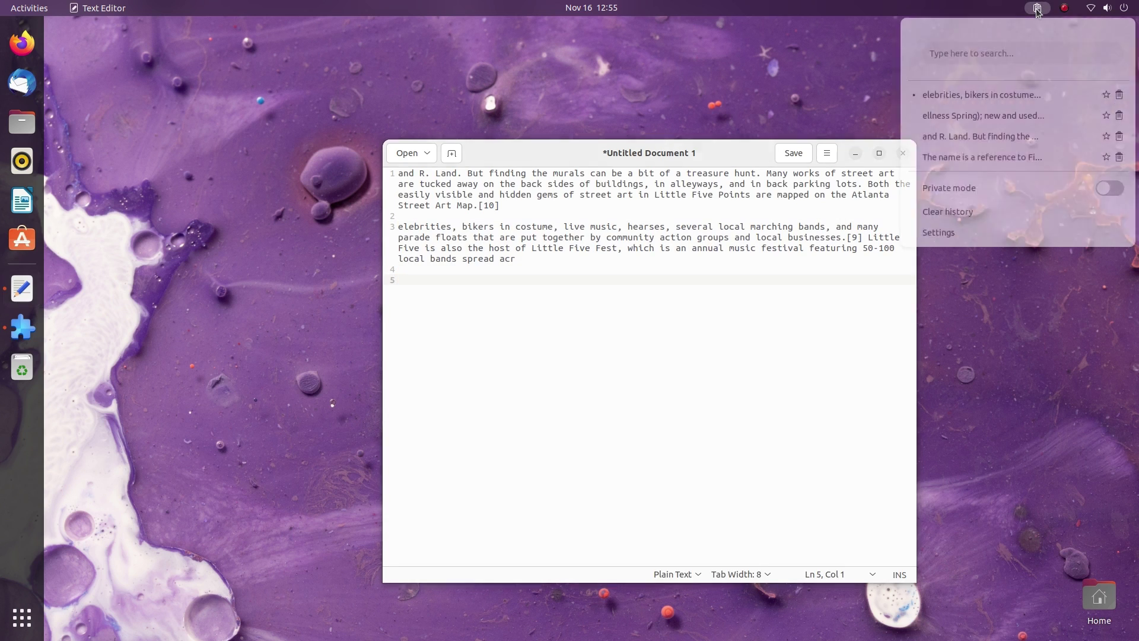
pyautogui.click(994, 160)
pyautogui.hotkey('ctrl', 'v')
pyautogui.press('Return')
pyautogui.press('Return')
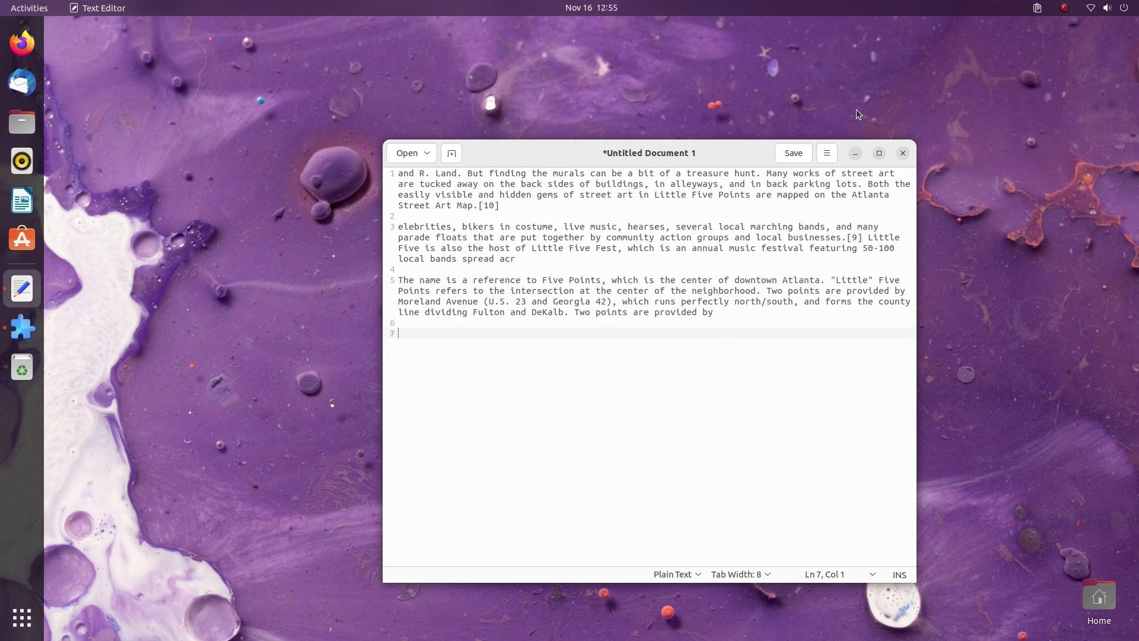
pyautogui.click(1036, 8)
pyautogui.click(977, 119)
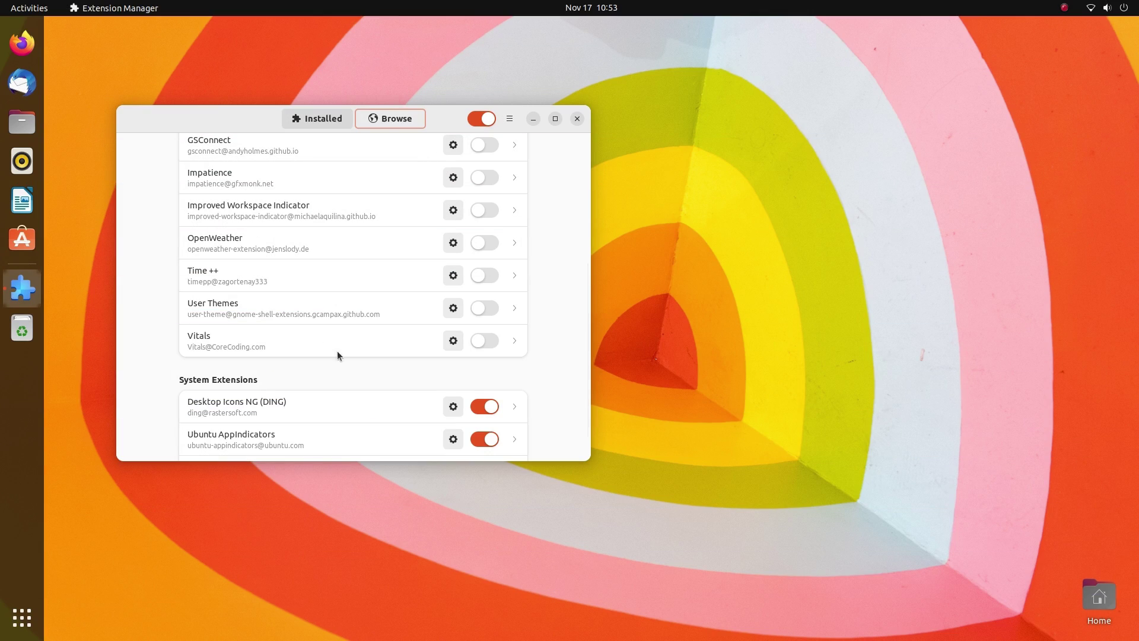
# Enable Time ++, close Extension Manager, and look through the Time ++, todo and alarm menus
pyautogui.click(482, 275)
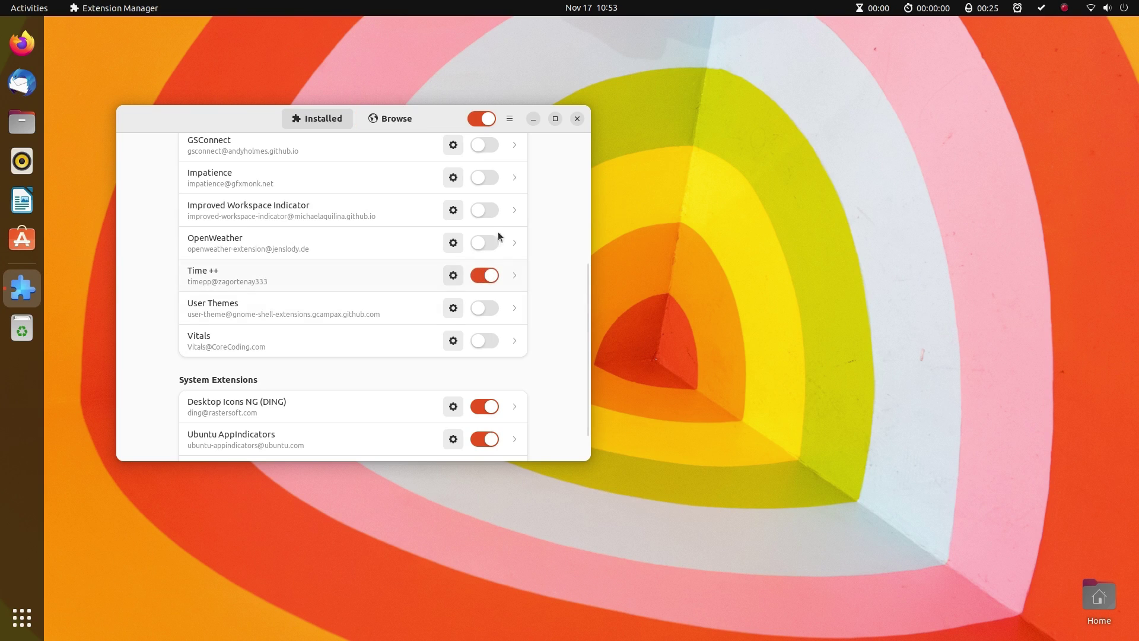
pyautogui.click(579, 120)
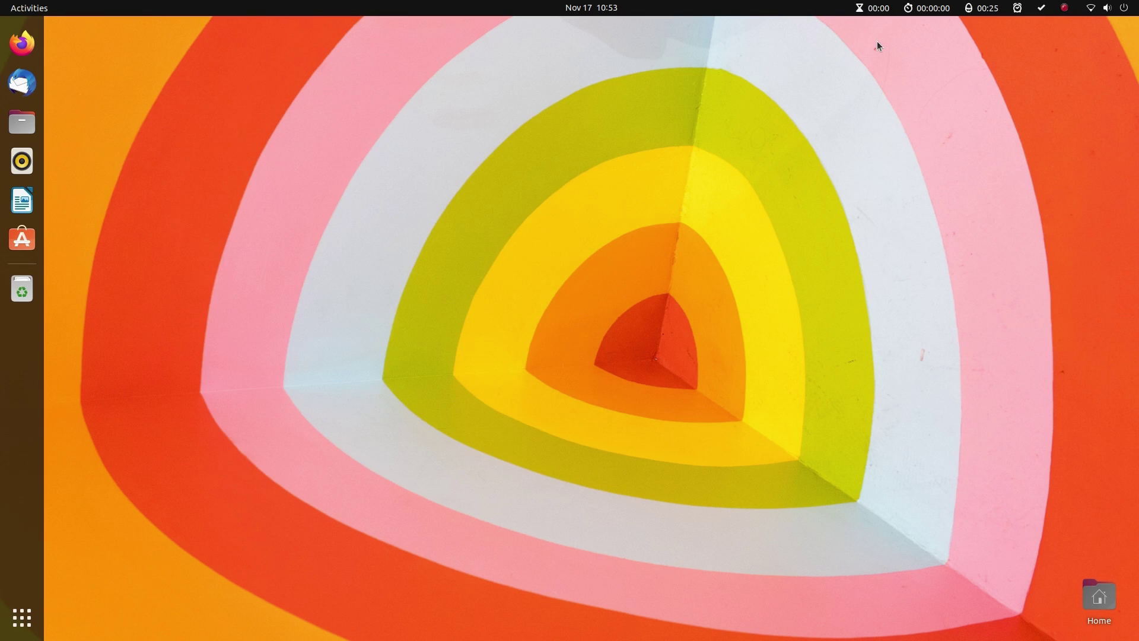
pyautogui.click(909, 8)
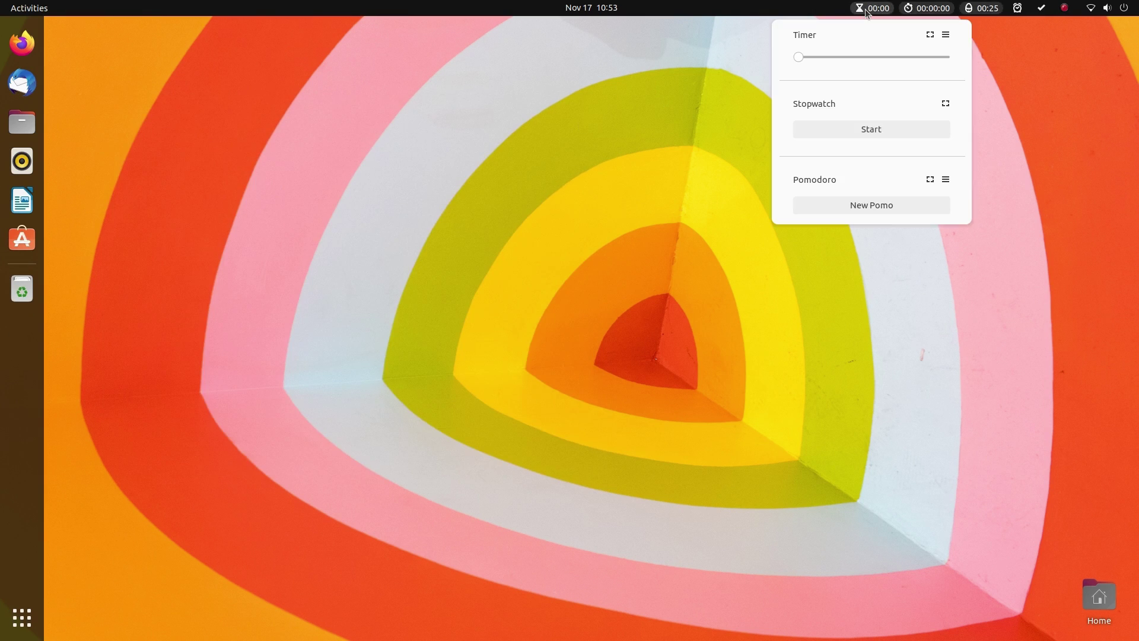
pyautogui.click(910, 7)
pyautogui.click(914, 7)
pyautogui.click(917, 7)
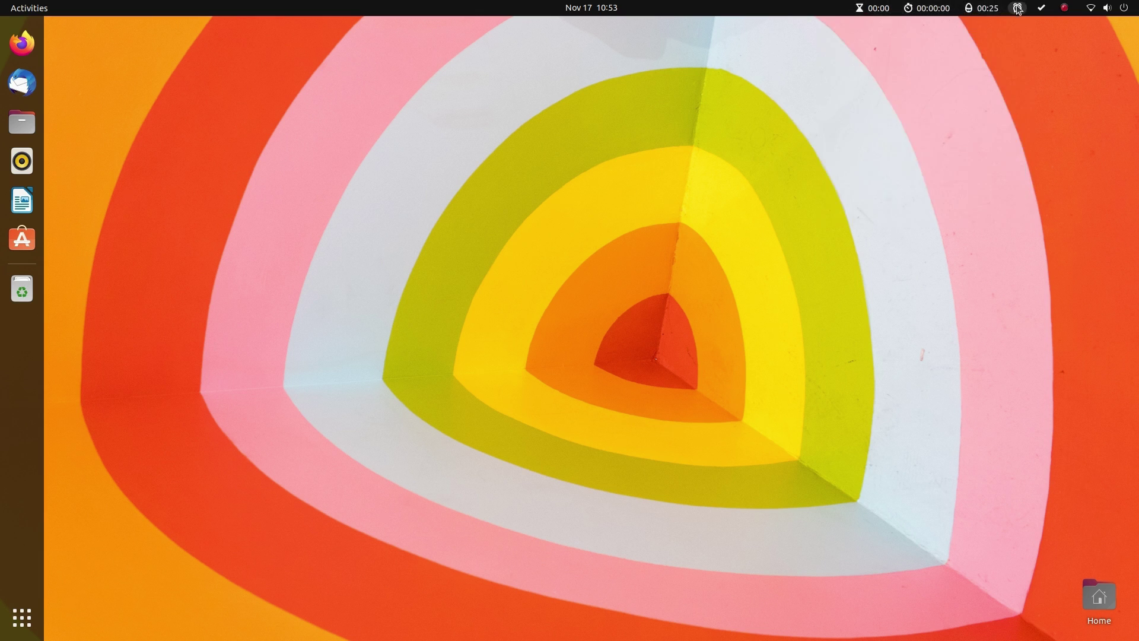
pyautogui.click(1041, 9)
pyautogui.click(1015, 13)
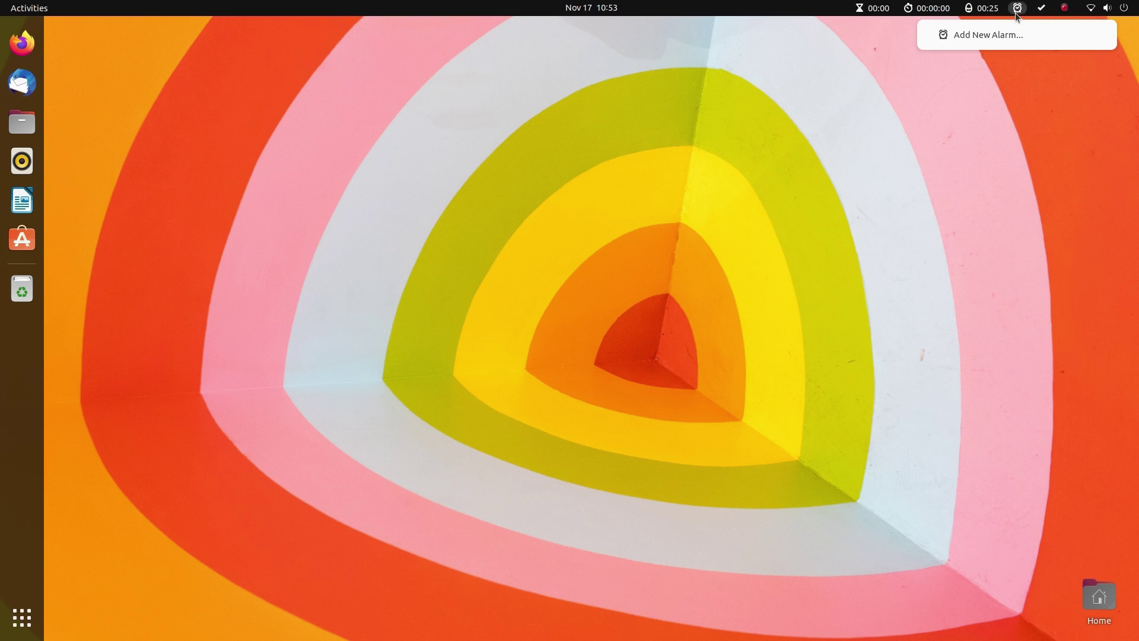
pyautogui.click(1018, 9)
pyautogui.click(925, 8)
pyautogui.click(926, 8)
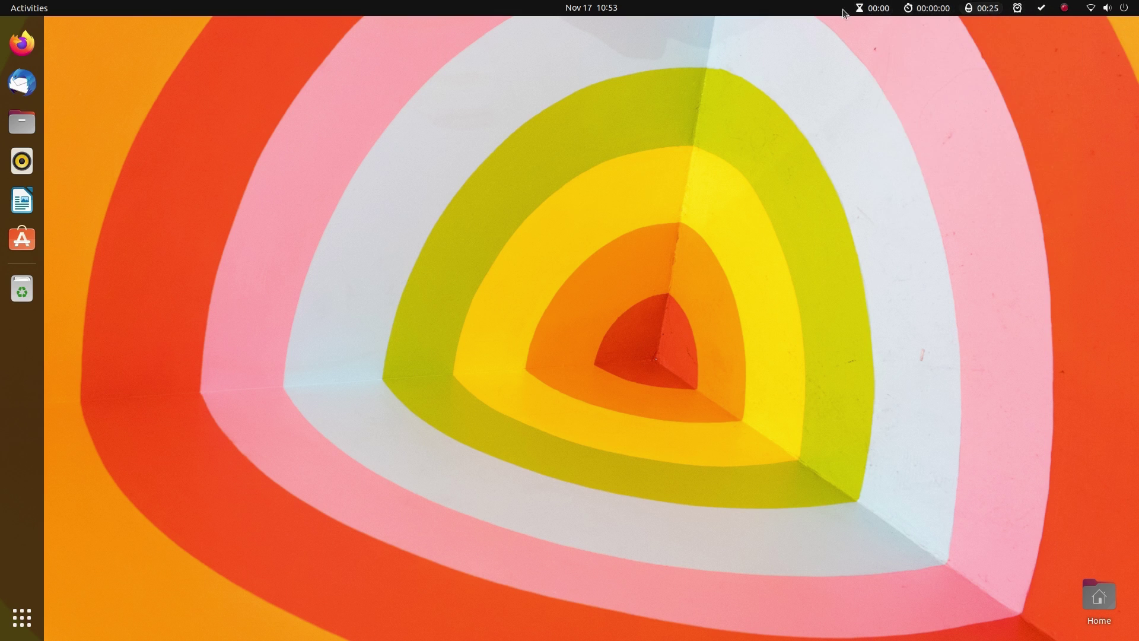
# Start a 00:05 countdown timer from the Time ++ panel
pyautogui.click(871, 8)
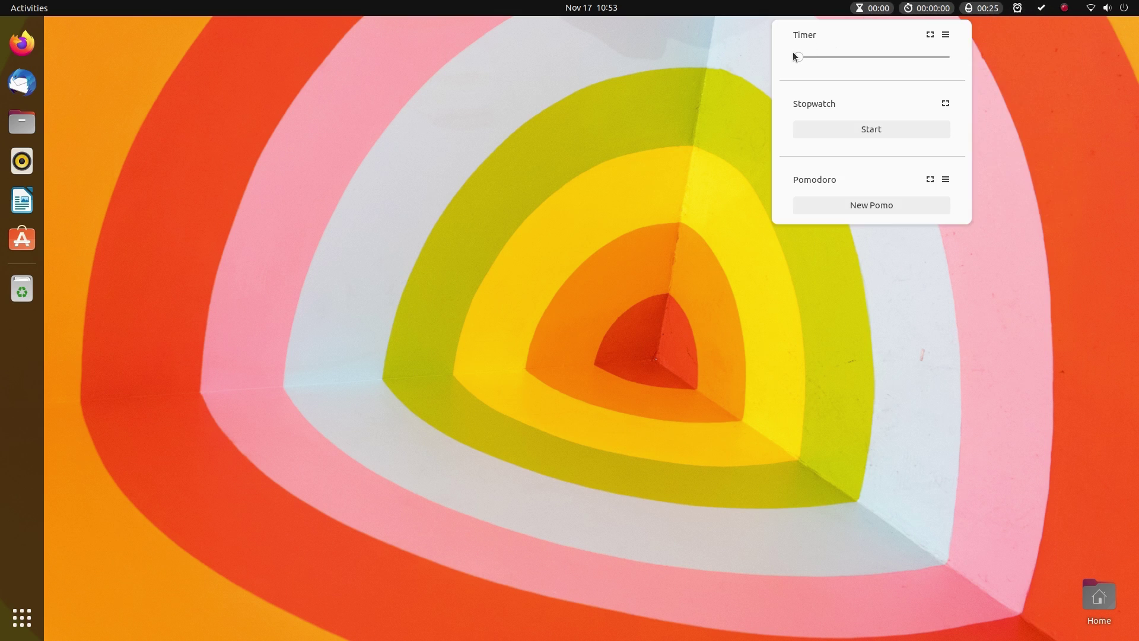
pyautogui.click(829, 55)
pyautogui.click(935, 348)
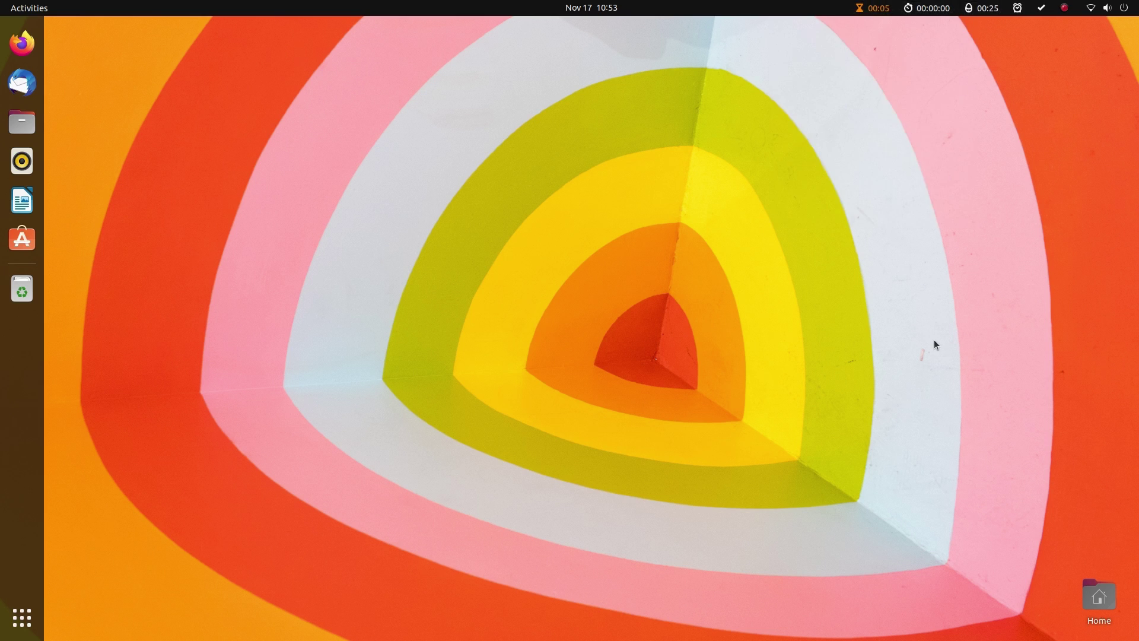
# Run the stopwatch, record three laps, then stop it at 00:00:17
pyautogui.click(888, 7)
pyautogui.click(898, 132)
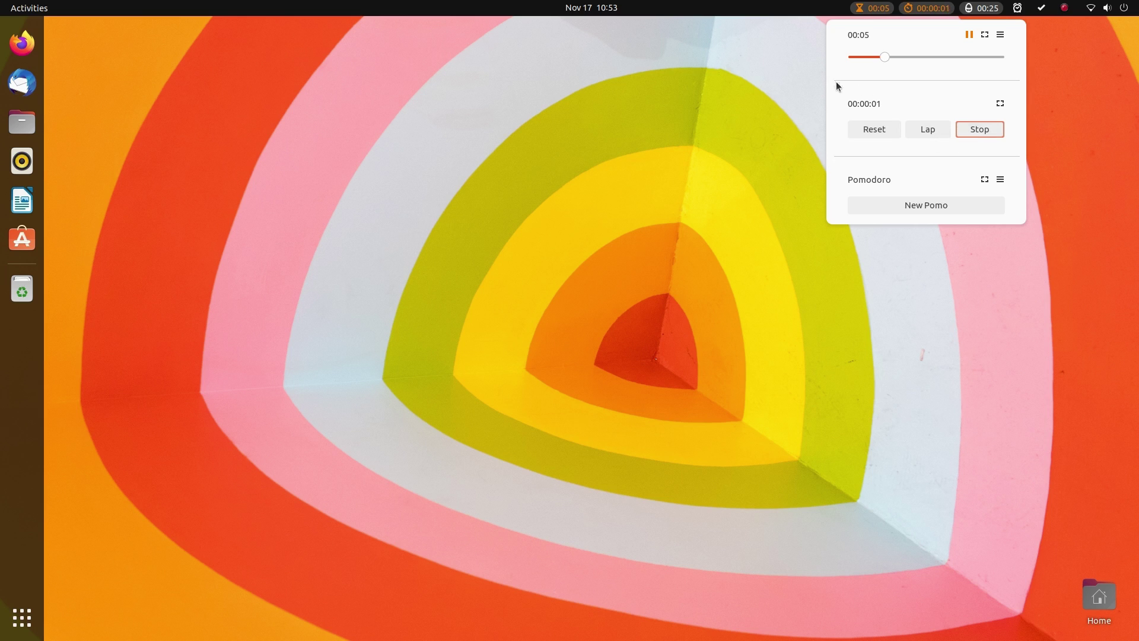
pyautogui.click(927, 129)
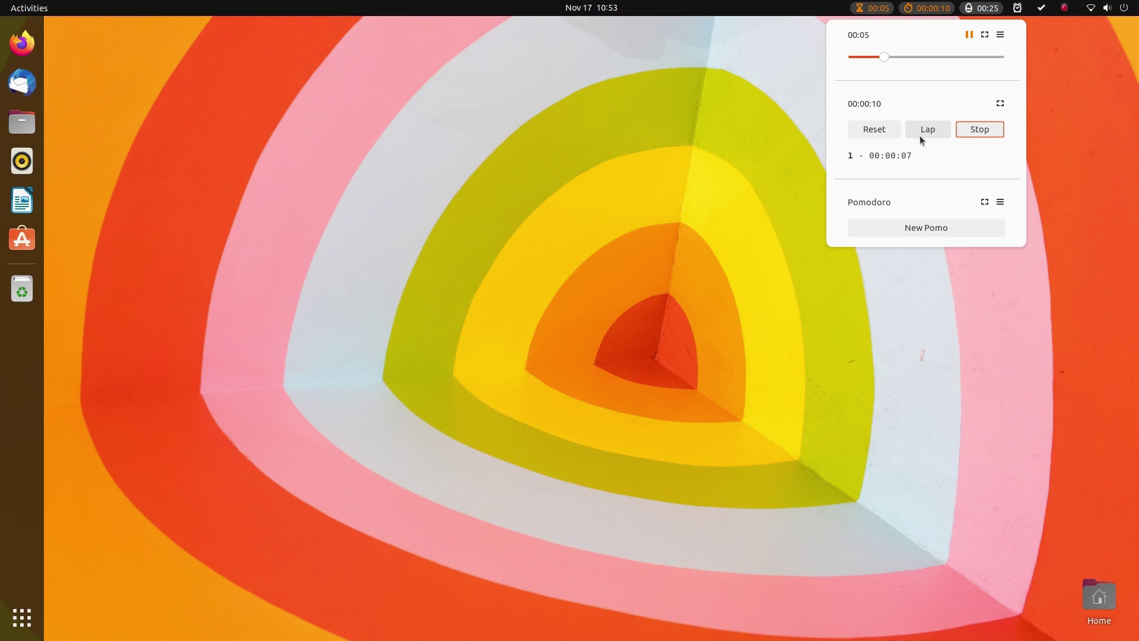
pyautogui.click(920, 134)
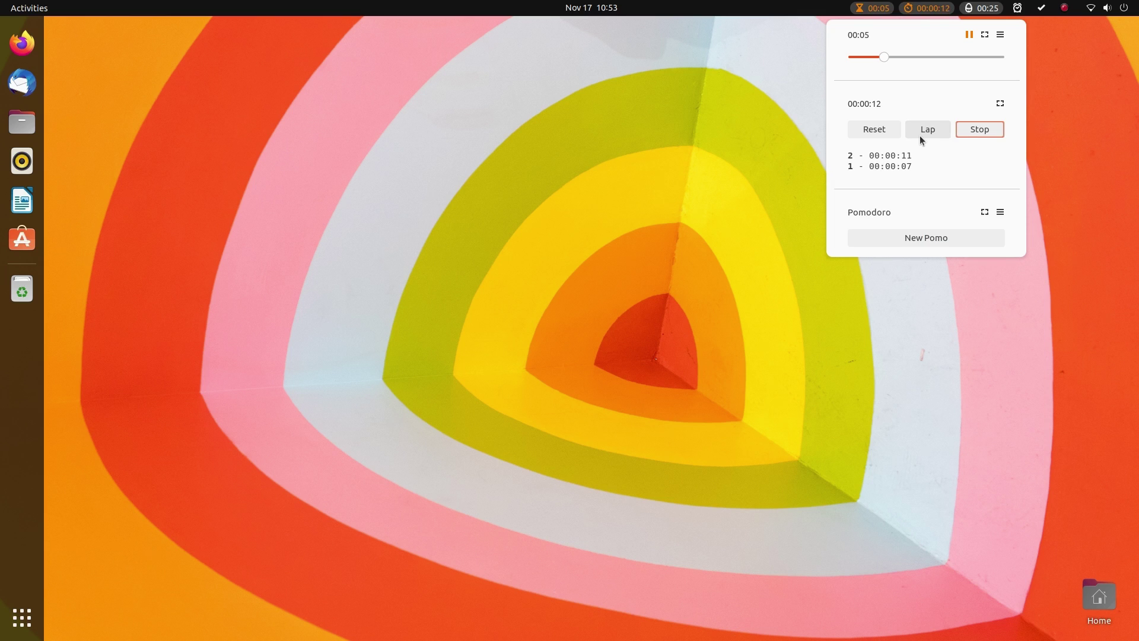
pyautogui.click(919, 135)
pyautogui.click(724, 158)
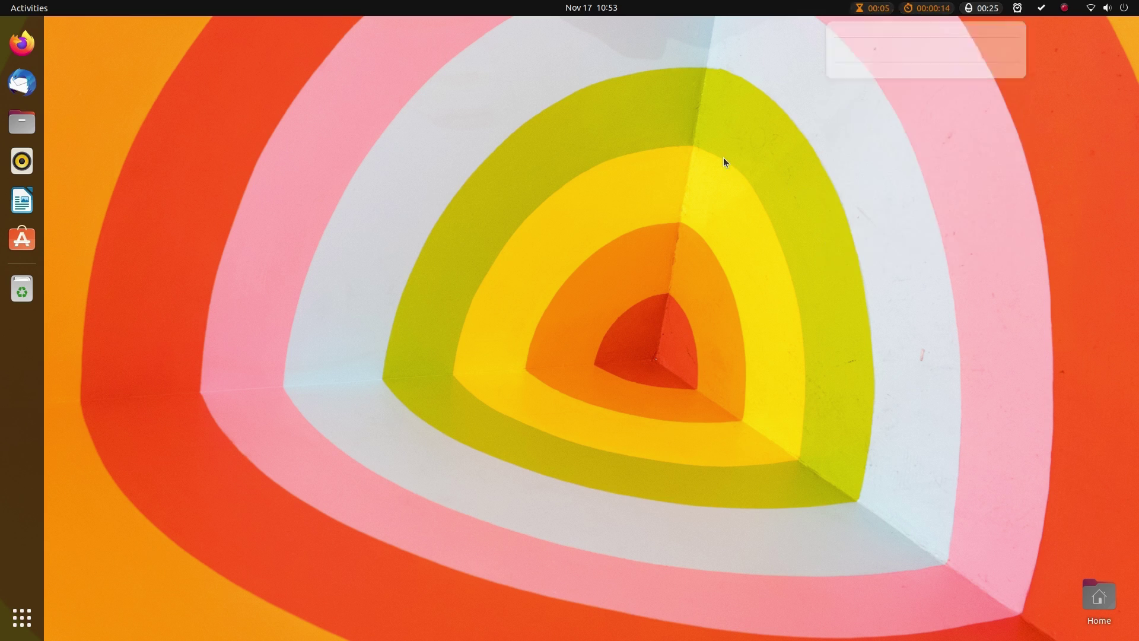
pyautogui.click(926, 8)
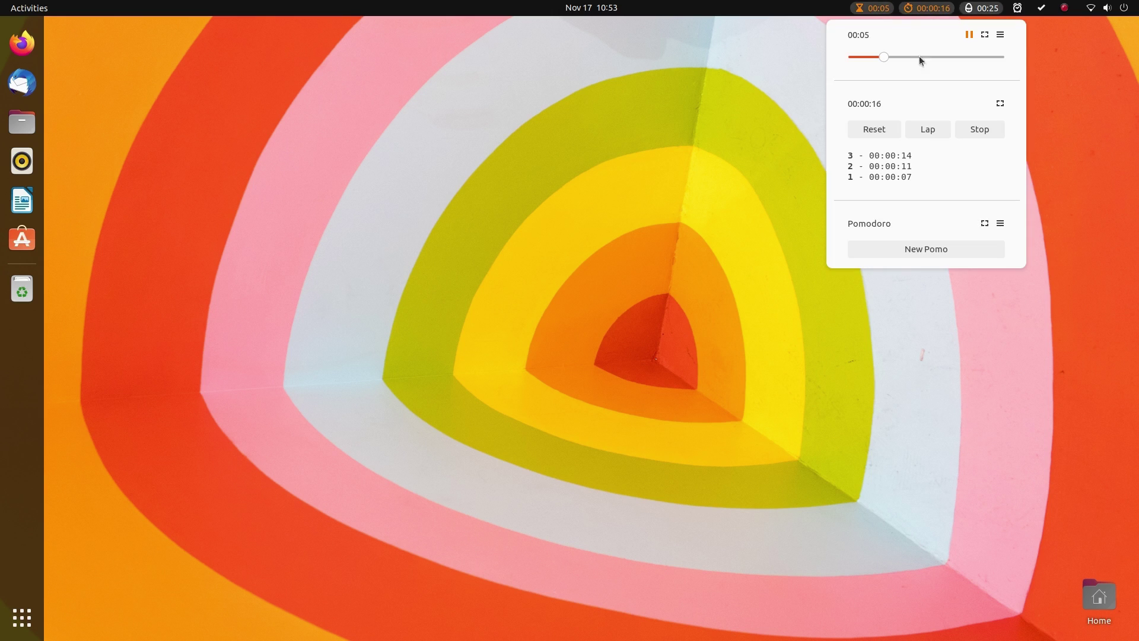
pyautogui.click(959, 134)
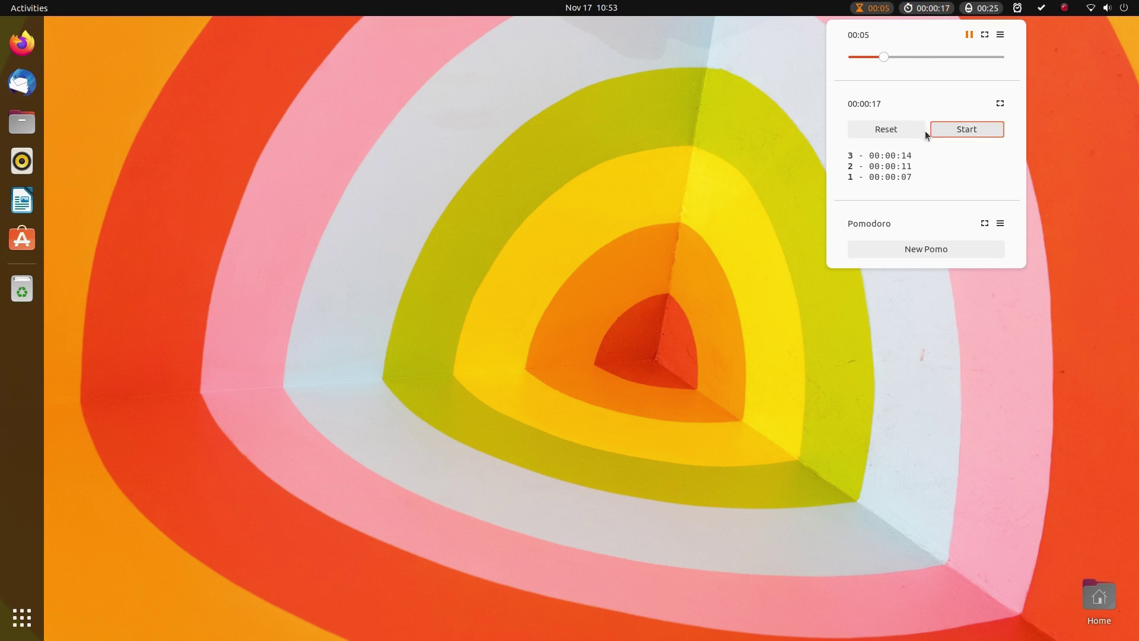
# Reset the stopwatch, preview the fullscreen timer, and review the Pomodoro settings unchanged
pyautogui.click(884, 129)
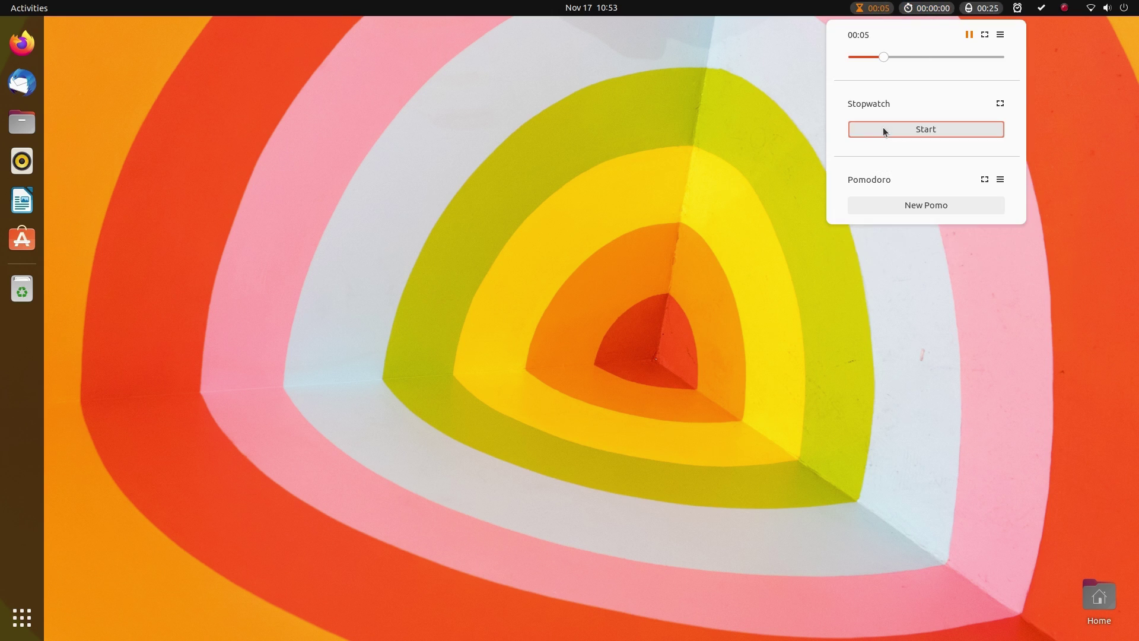
pyautogui.click(984, 34)
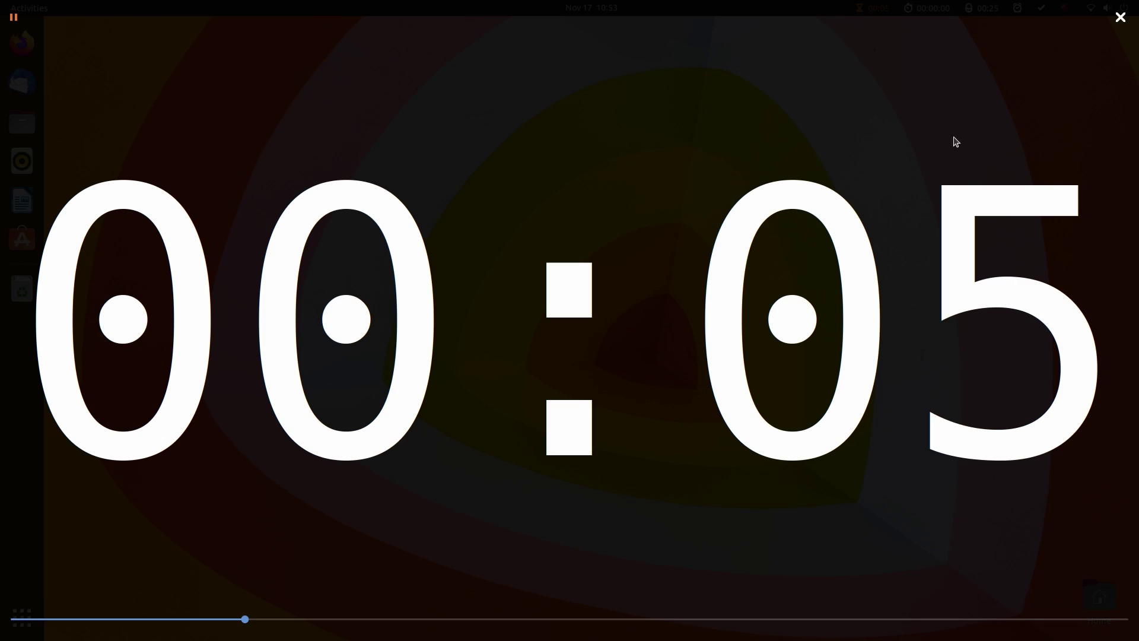
pyautogui.click(1125, 19)
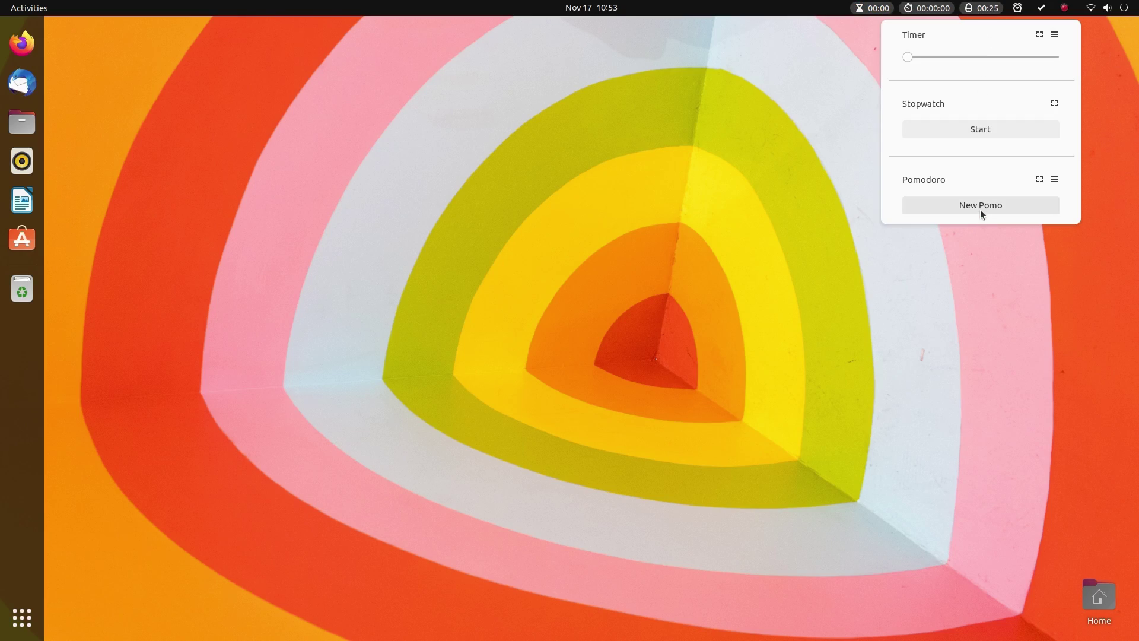
pyautogui.click(1054, 180)
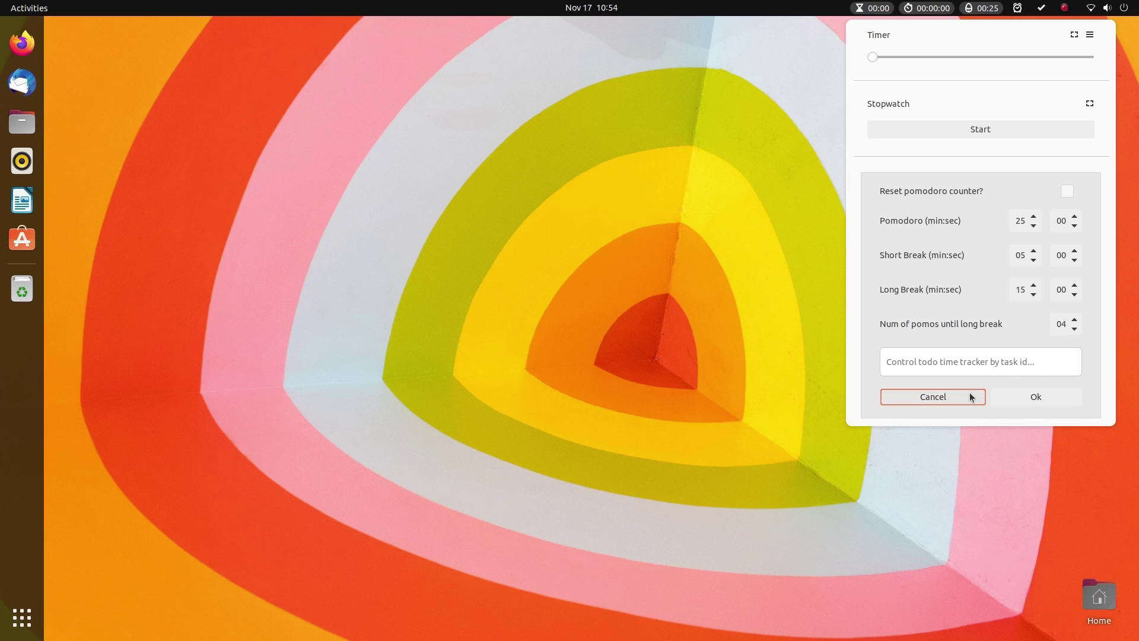
pyautogui.click(1009, 396)
# Start a new 00:25 pomodoro, then pause it and close the panel
pyautogui.click(965, 208)
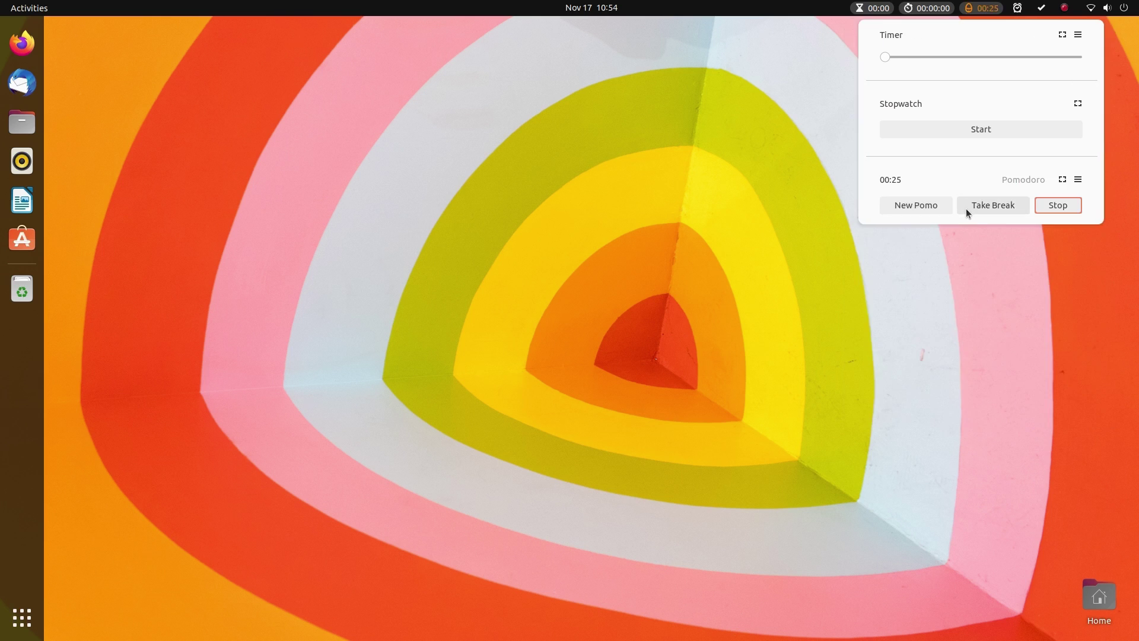
pyautogui.click(922, 268)
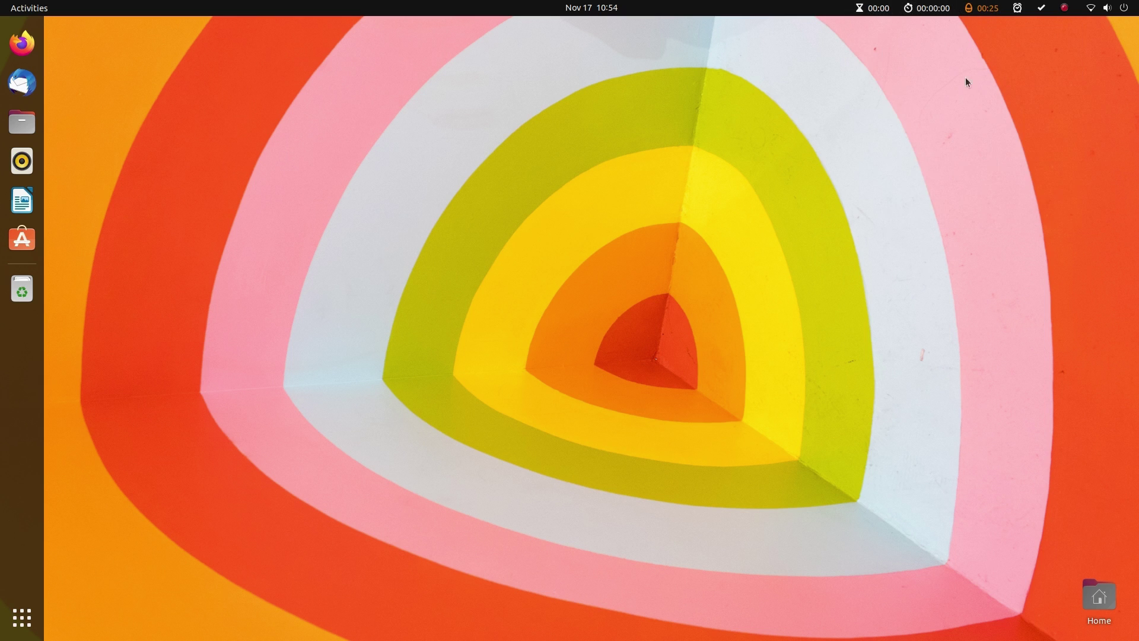
pyautogui.click(977, 9)
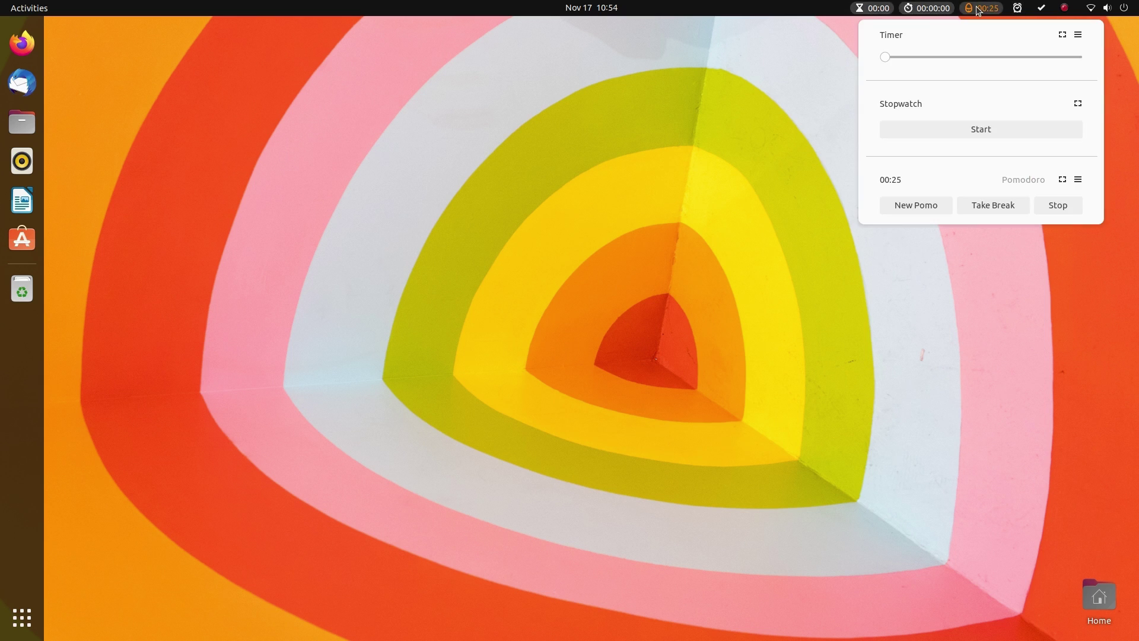
pyautogui.click(1046, 205)
pyautogui.click(781, 122)
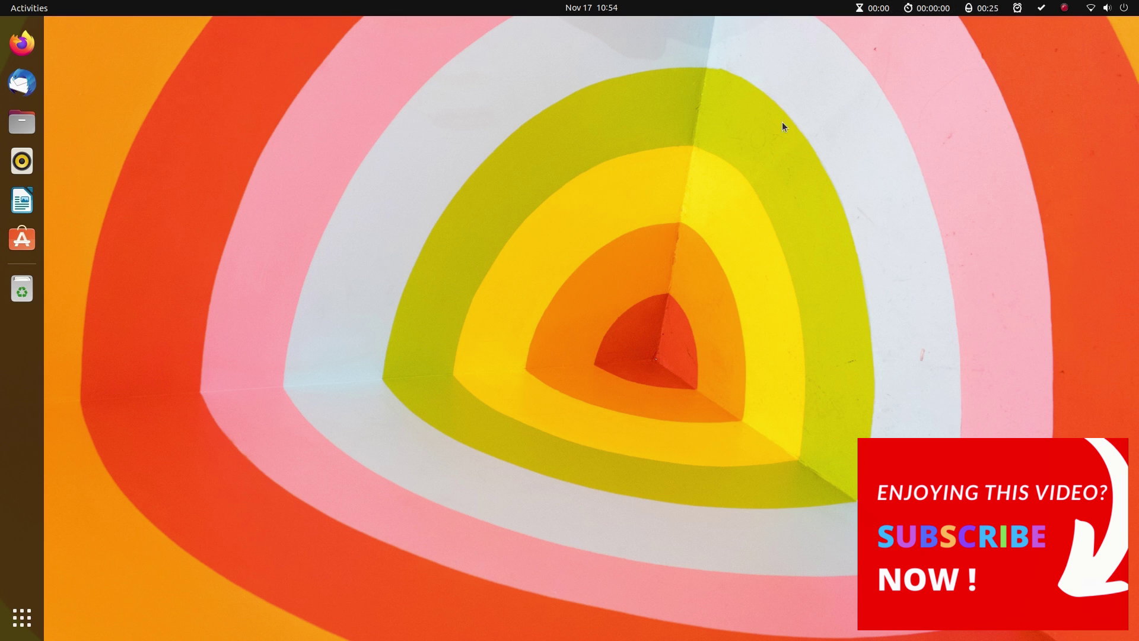
# Open the Time ++ extension settings from the timer indicator's right-click menu
pyautogui.press('super')
pyautogui.rightClick(968, 9)
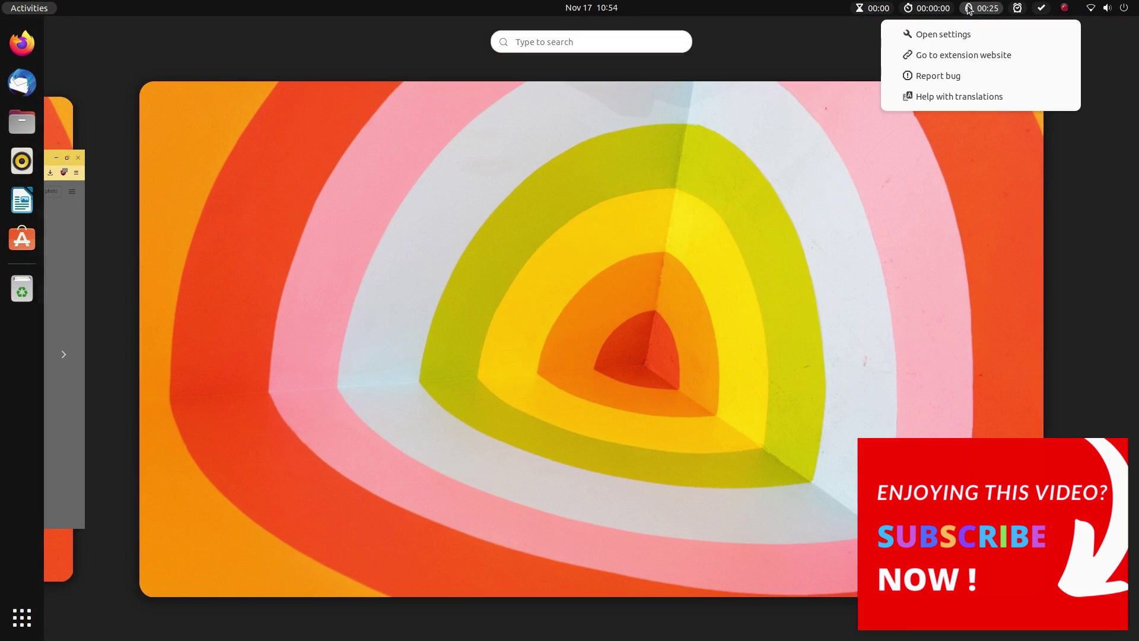
pyautogui.click(965, 286)
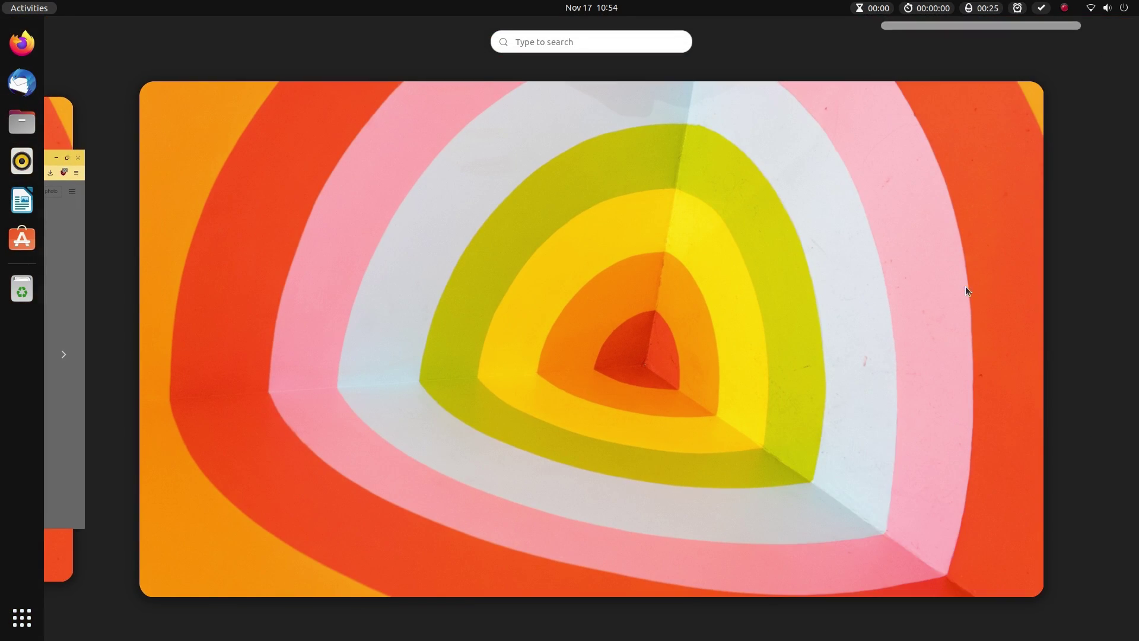
pyautogui.click(952, 207)
pyautogui.rightClick(982, 6)
pyautogui.click(969, 33)
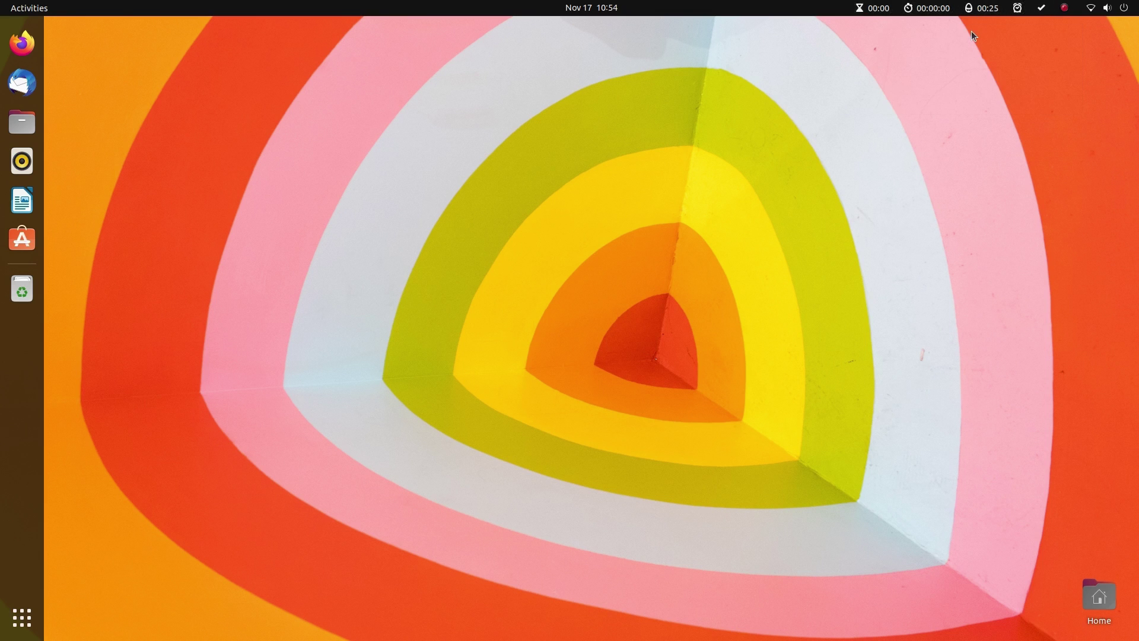
# Turn off the Timer and Stopwatch sections in Time ++ settings
pyautogui.moveTo(432, 136); pyautogui.dragTo(586, 76)
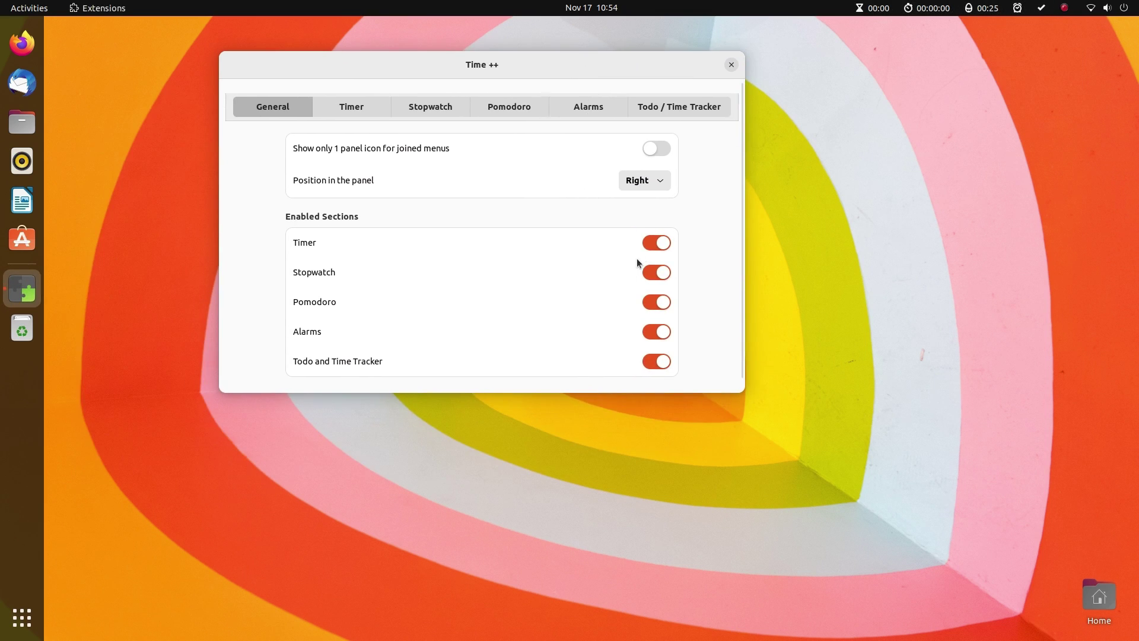
pyautogui.click(658, 249)
pyautogui.click(657, 361)
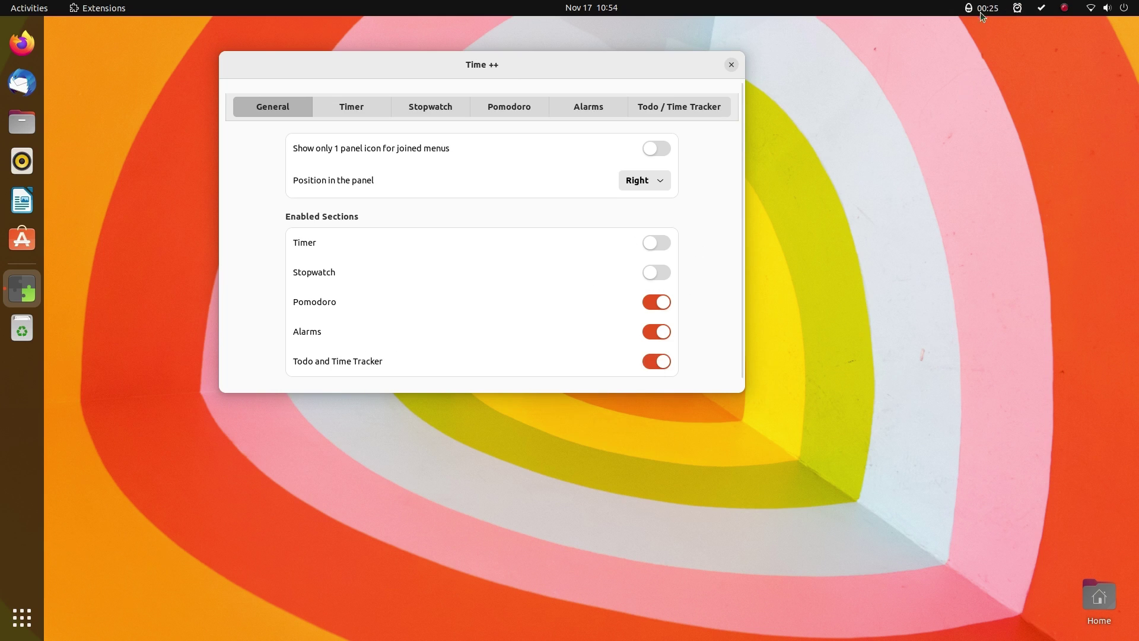
# Start adding a todo file from the todo menu, then cancel
pyautogui.click(1042, 8)
pyautogui.click(1038, 48)
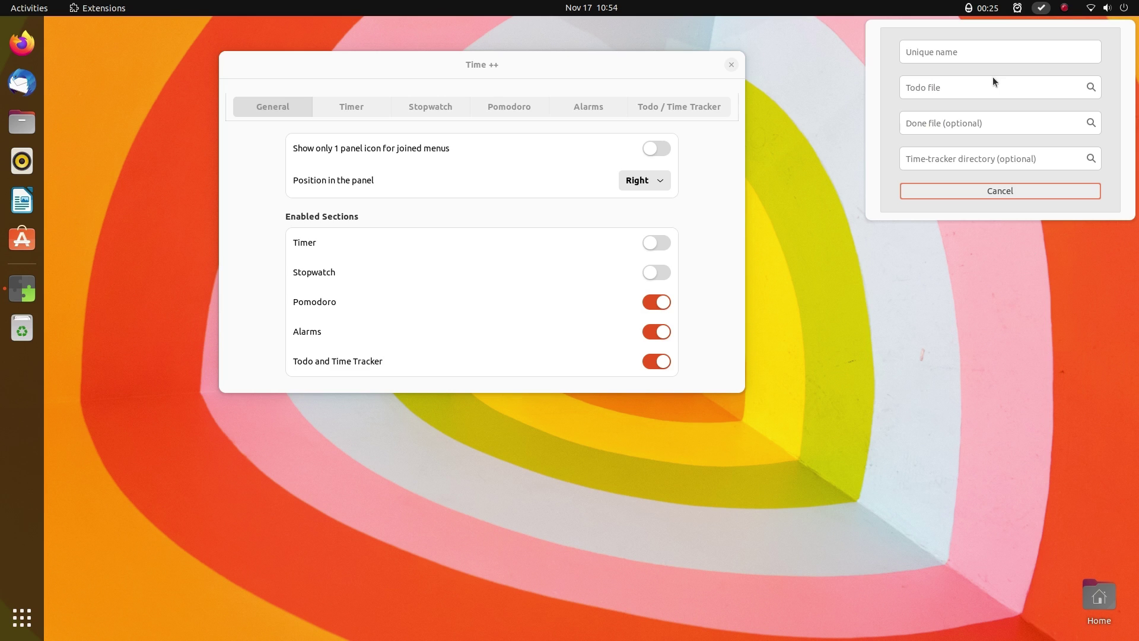
pyautogui.click(1017, 197)
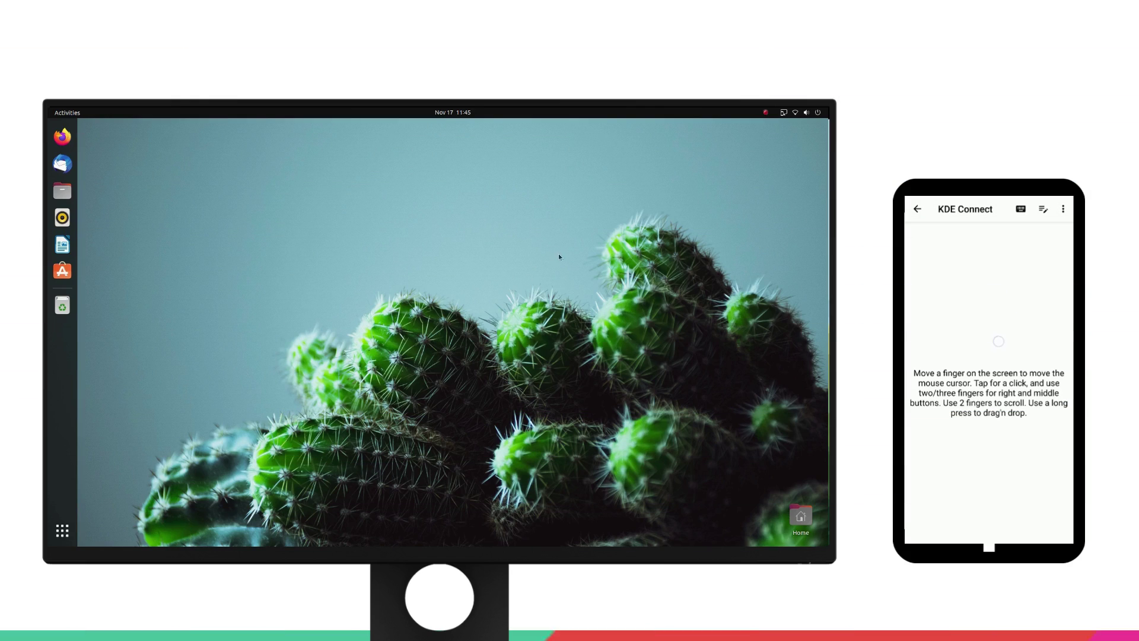
# Search the app grid for 'cale', then dismiss the search and the desktop menu
pyautogui.click(79, 533)
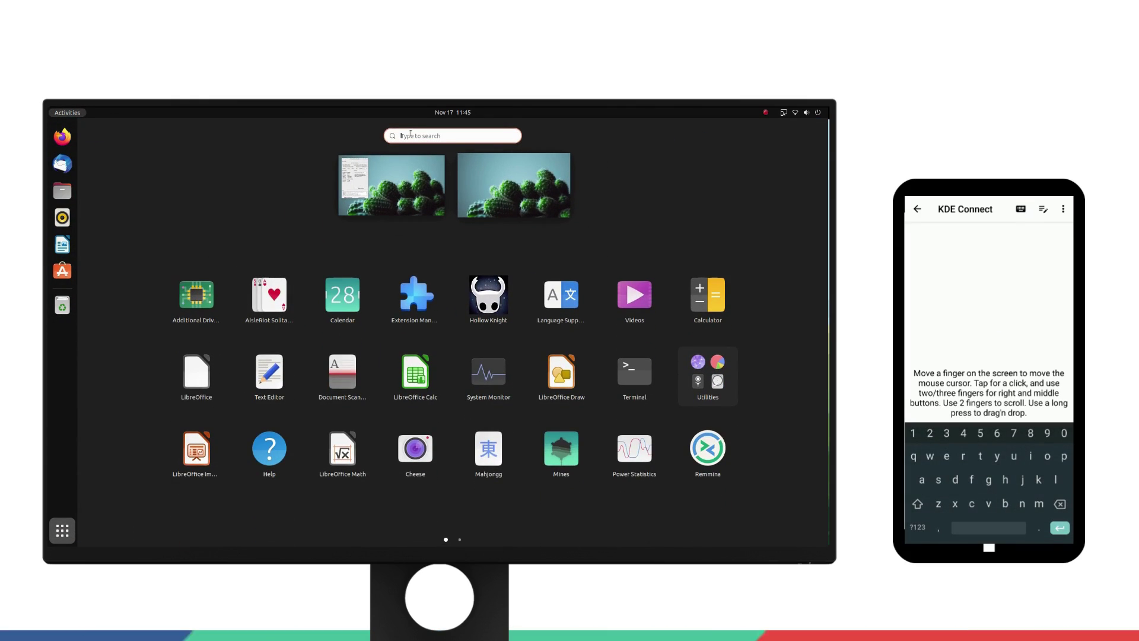
pyautogui.write('cale')
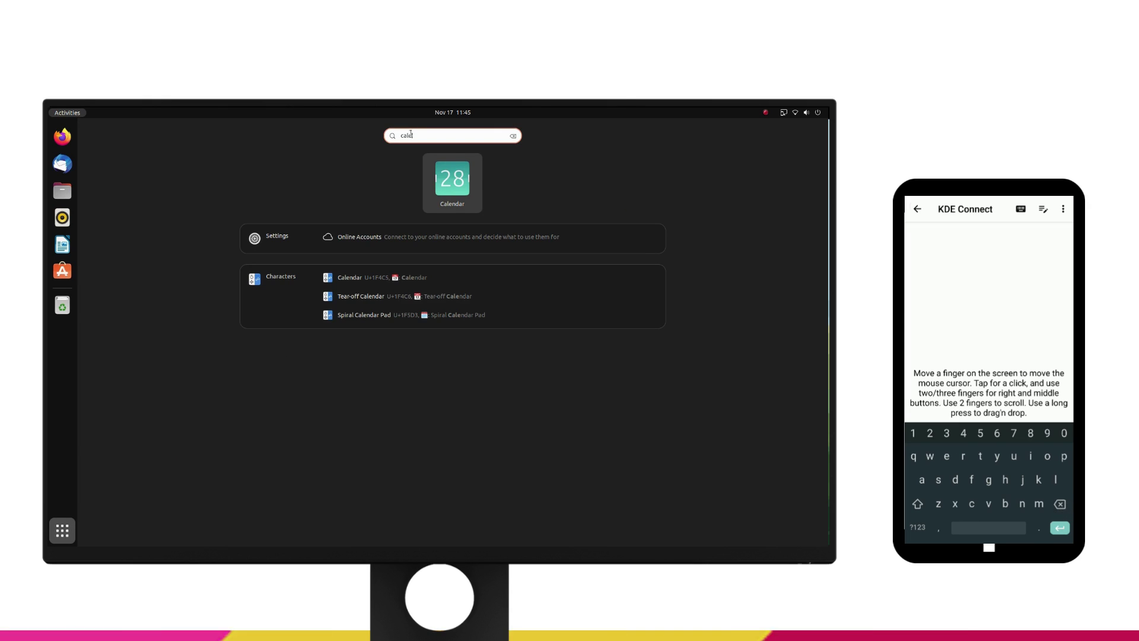
pyautogui.press('Escape')
pyautogui.press('Escape')
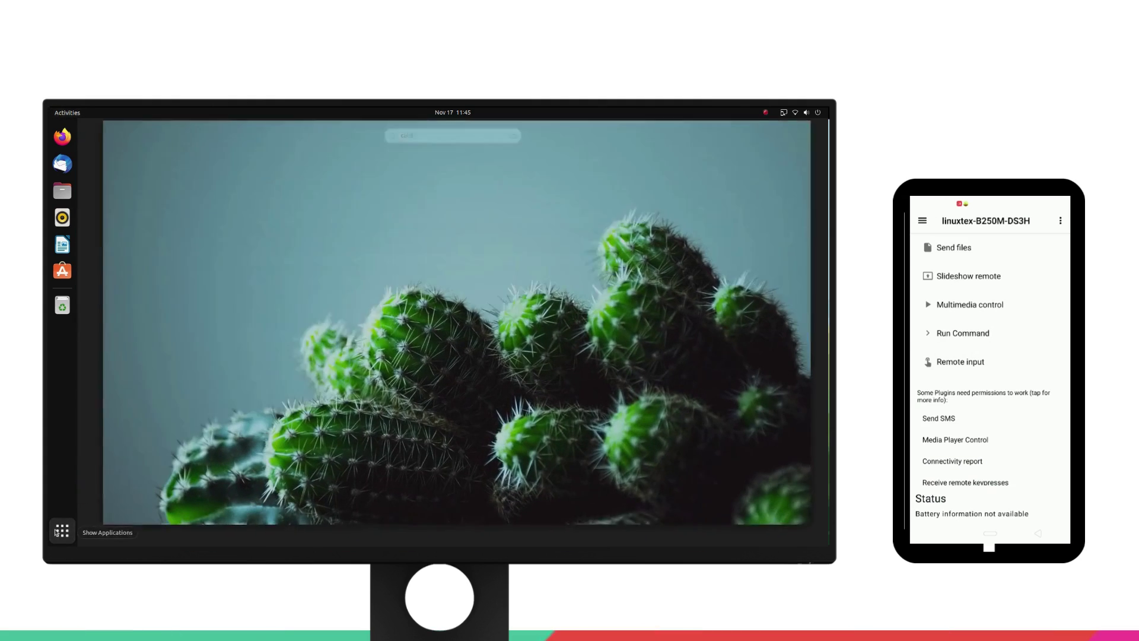
pyautogui.rightClick(326, 323)
pyautogui.press('Escape')
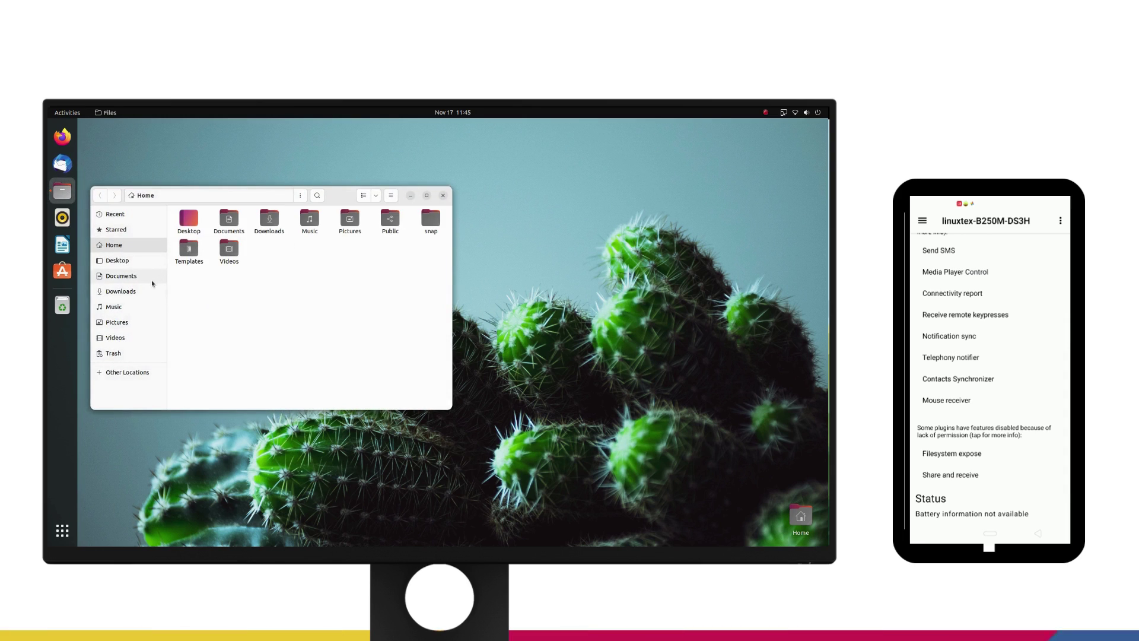
# Open the Downloads folder and inspect the first image's options
pyautogui.click(149, 291)
pyautogui.rightClick(182, 238)
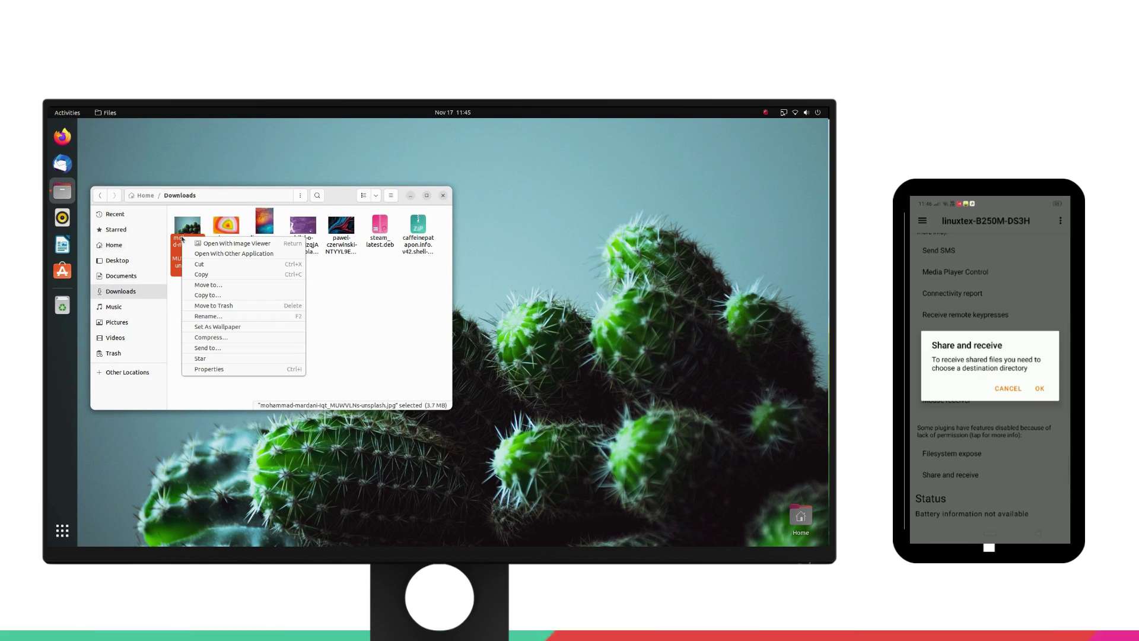
pyautogui.click(342, 338)
# Share an image from Downloads with the RMX1901 phone
pyautogui.click(797, 112)
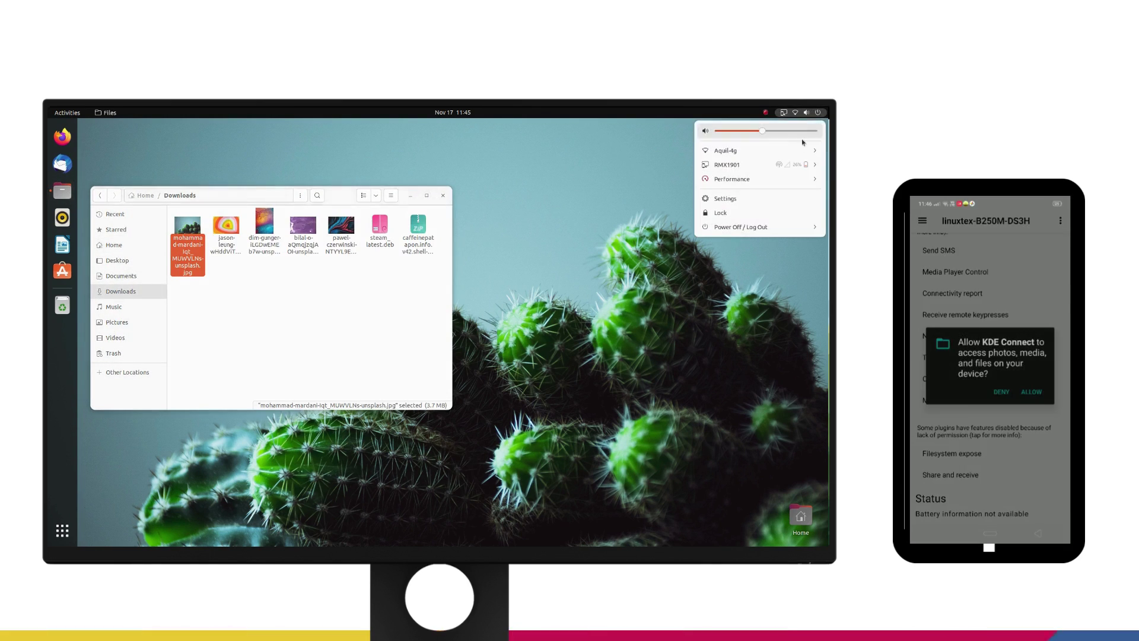
pyautogui.click(780, 166)
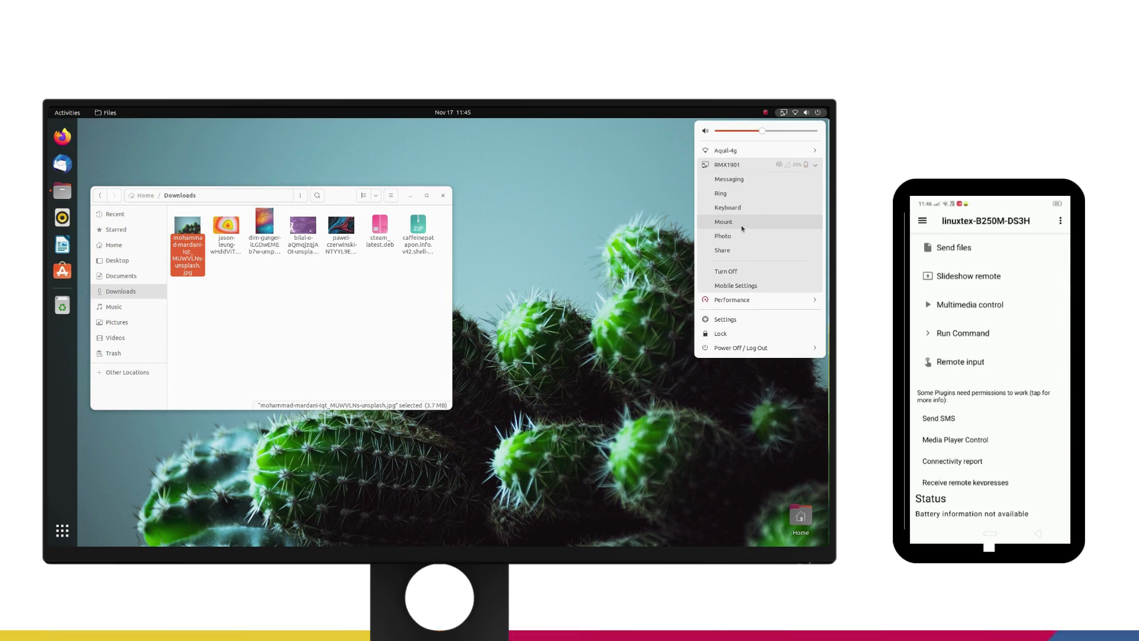
pyautogui.click(737, 249)
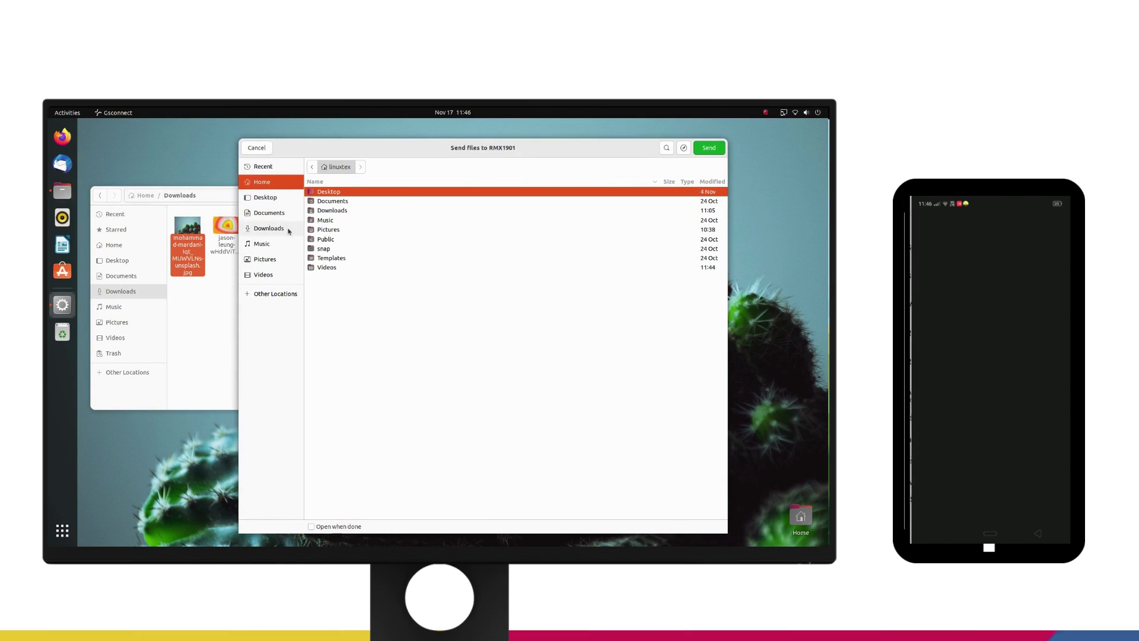
pyautogui.click(269, 227)
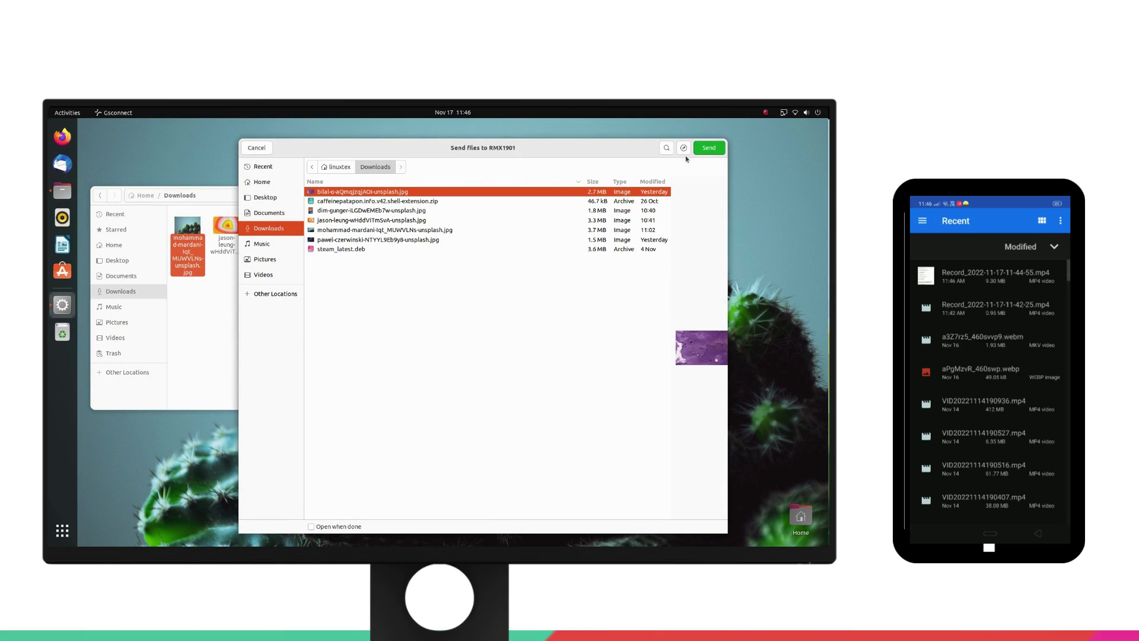
pyautogui.click(708, 148)
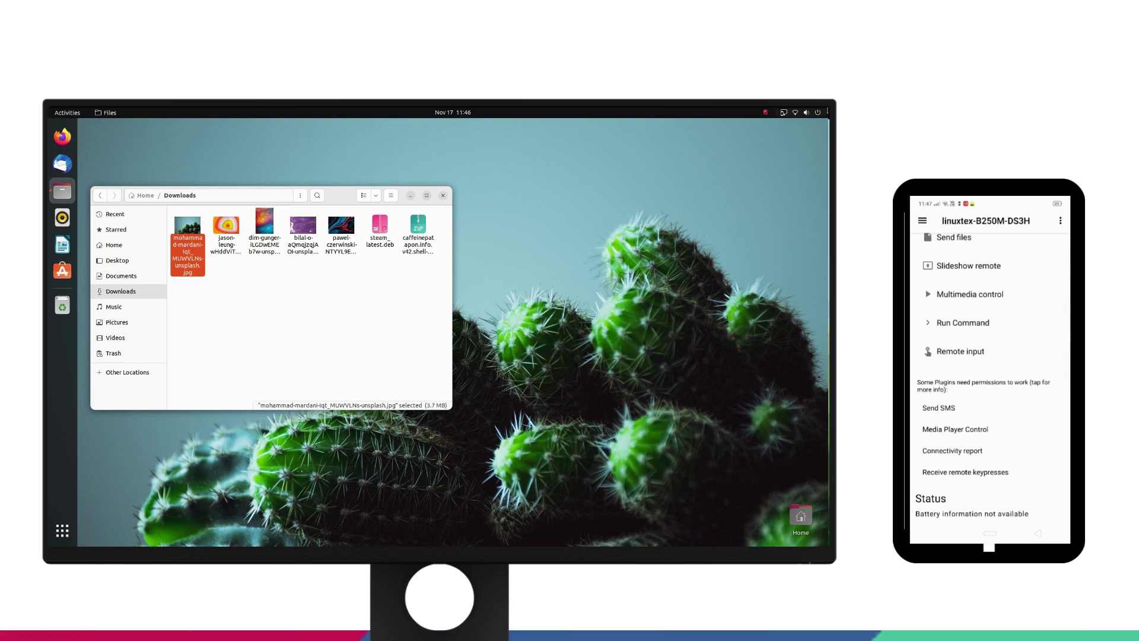
# Dismiss the file transfer notifications and open the notifications and calendar panel
pyautogui.click(801, 112)
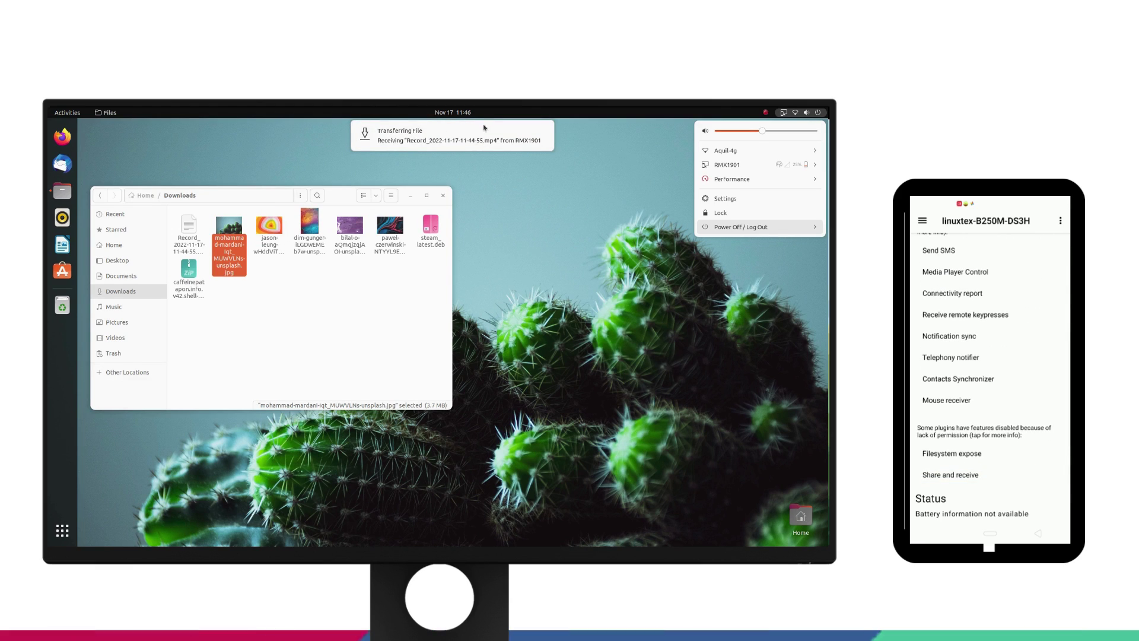
pyautogui.click(484, 127)
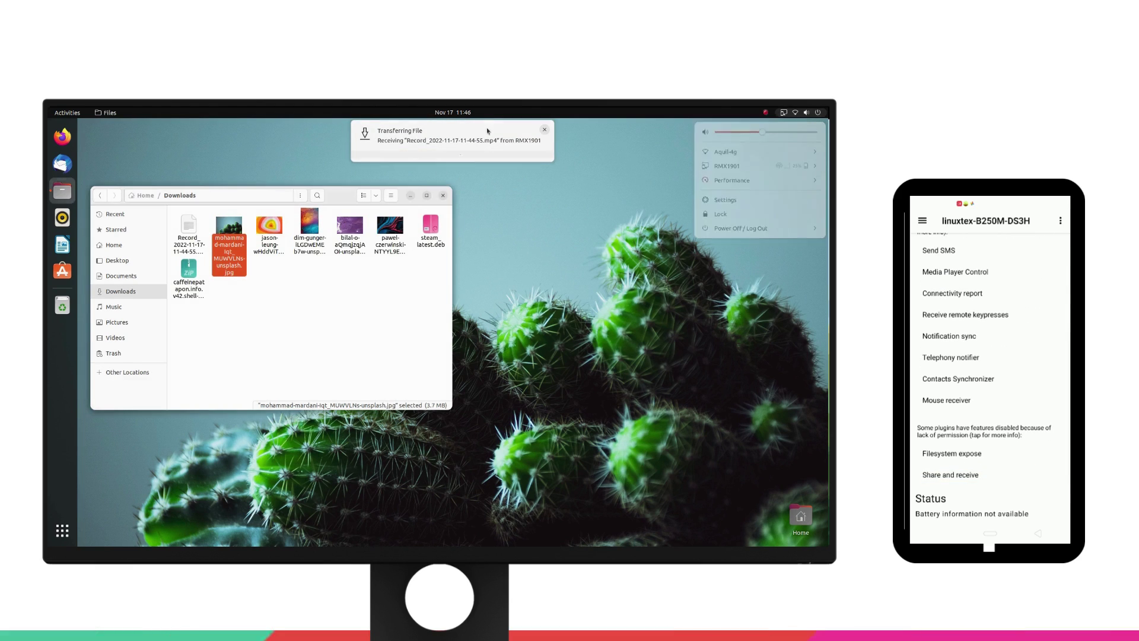
pyautogui.click(546, 129)
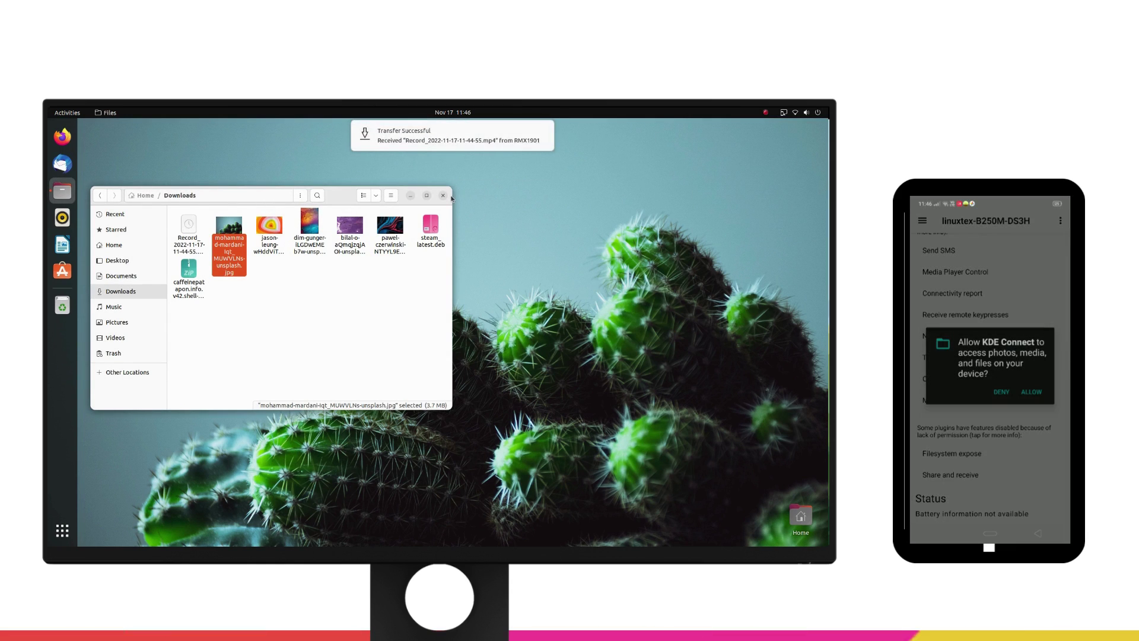
pyautogui.click(380, 164)
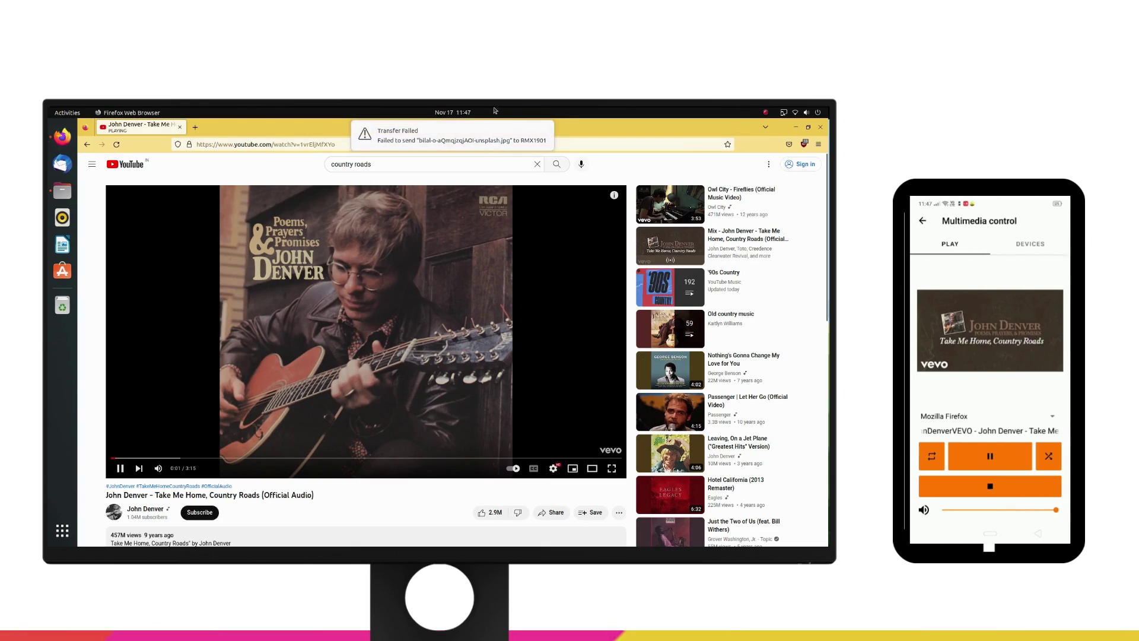
pyautogui.click(462, 112)
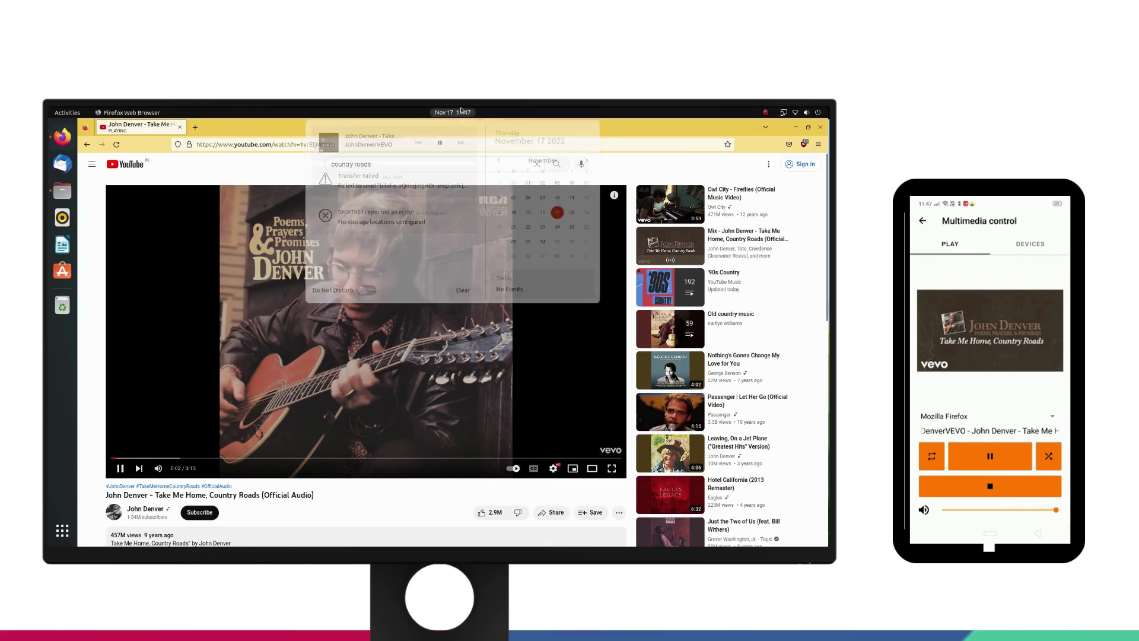
# Close the notifications panel and pause the Take Me Home, Country Roads video
pyautogui.click(637, 180)
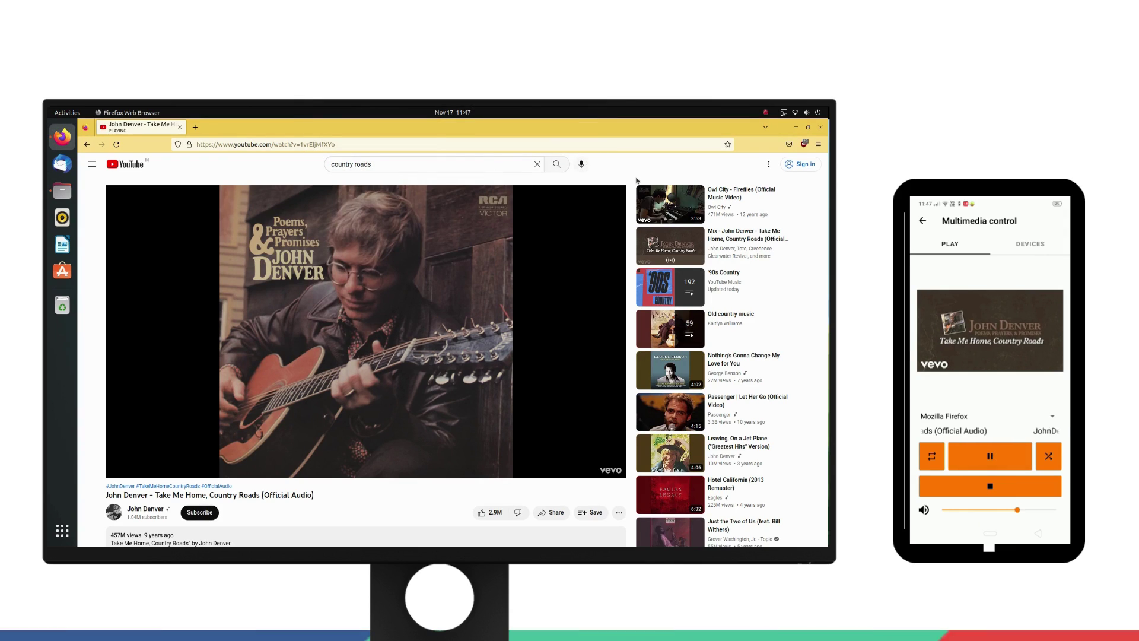
pyautogui.click(989, 455)
pyautogui.click(1030, 243)
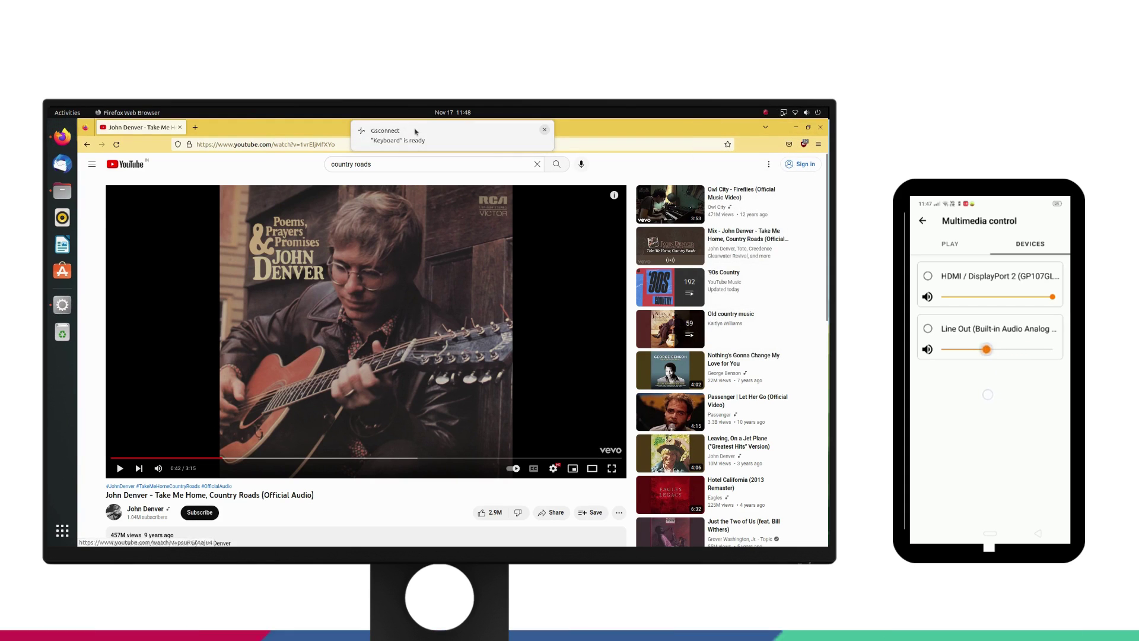
# Open the phone's remote keyboard window, move it down-right, and refocus Firefox
pyautogui.click(415, 143)
pyautogui.moveTo(173, 134); pyautogui.dragTo(233, 163)
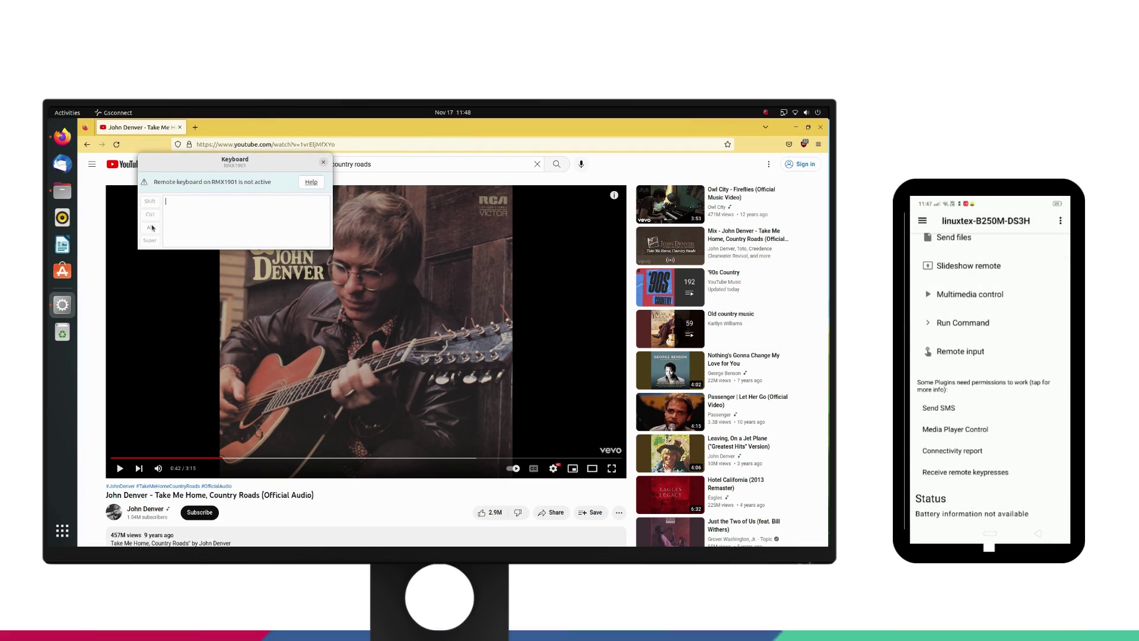
pyautogui.click(390, 314)
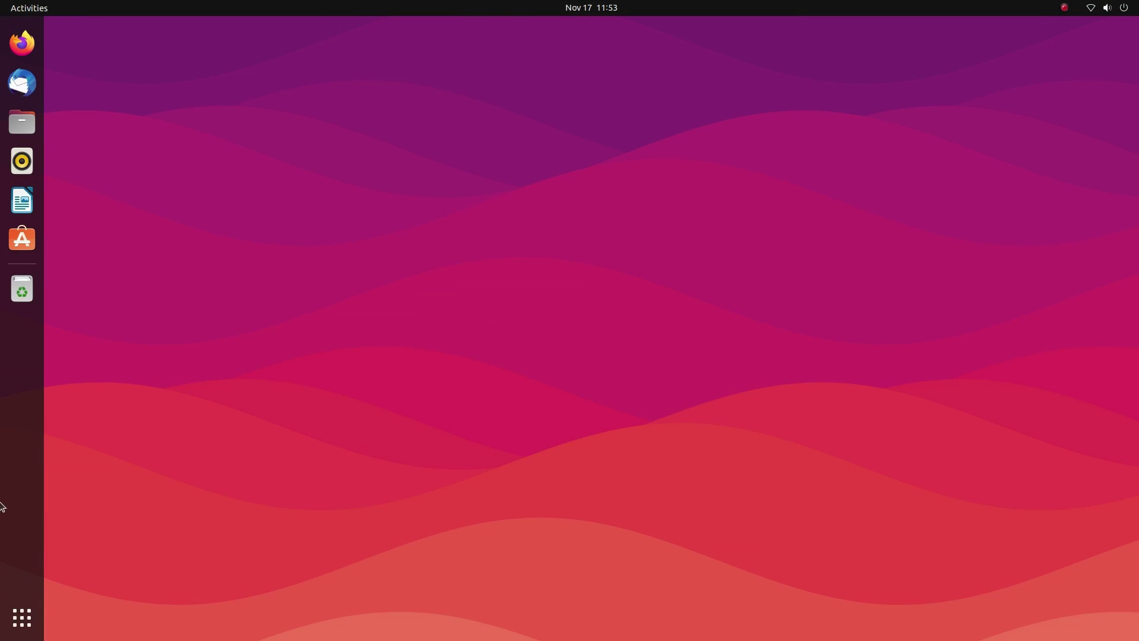
# Launch Extension Manager from an 'ex' search, switch Dash to Panel on, and close it
pyautogui.press('super')
pyautogui.write('ex')
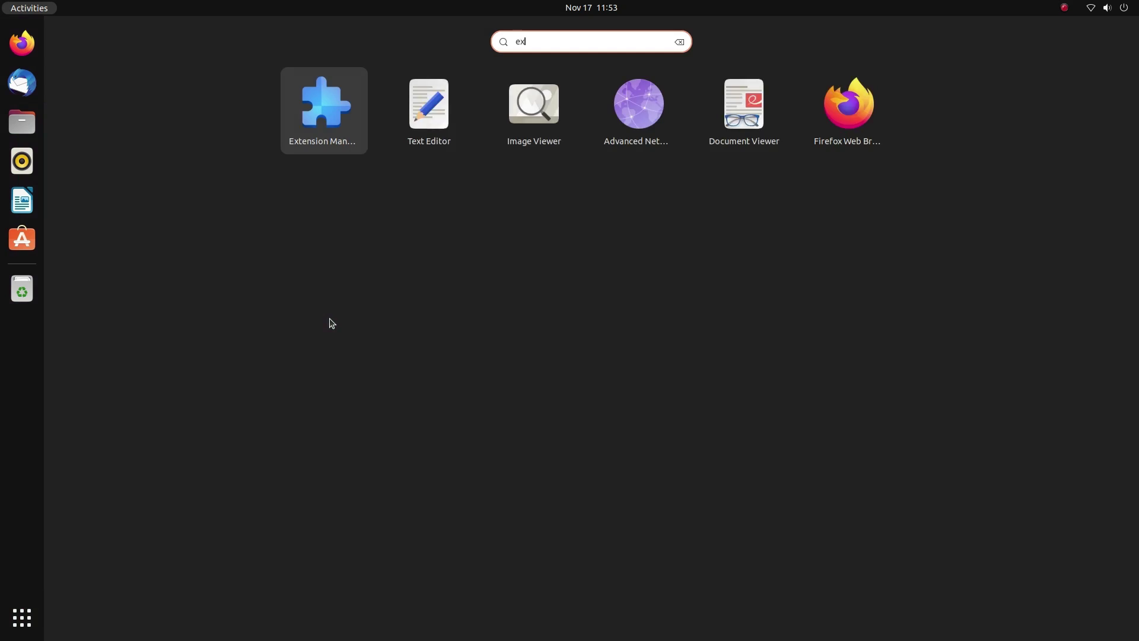
pyautogui.press('Return')
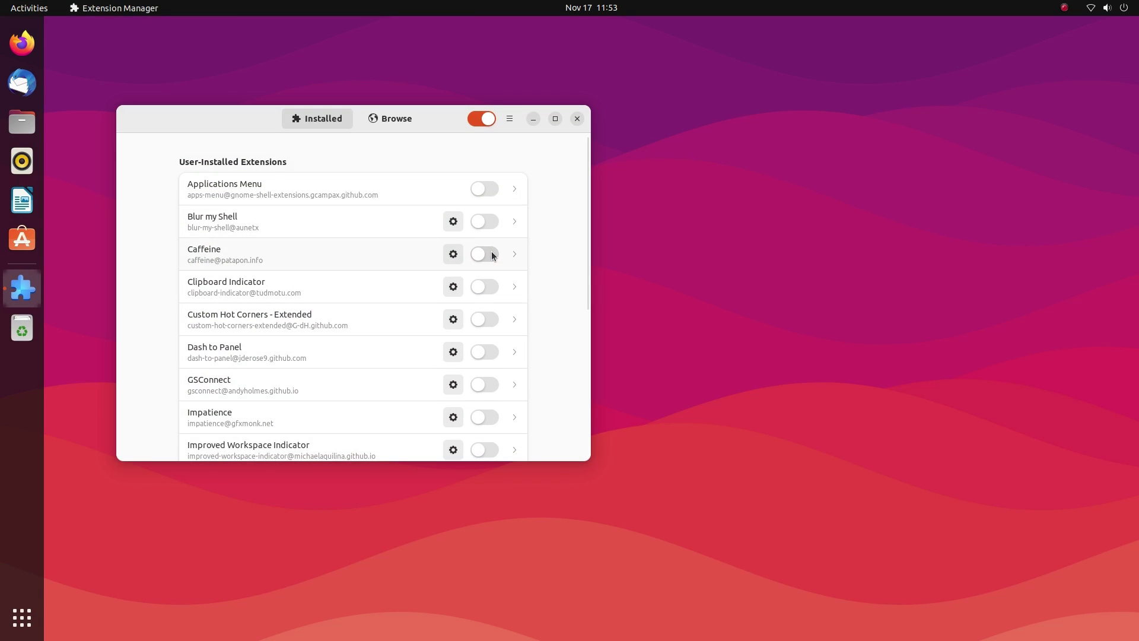
pyautogui.click(491, 352)
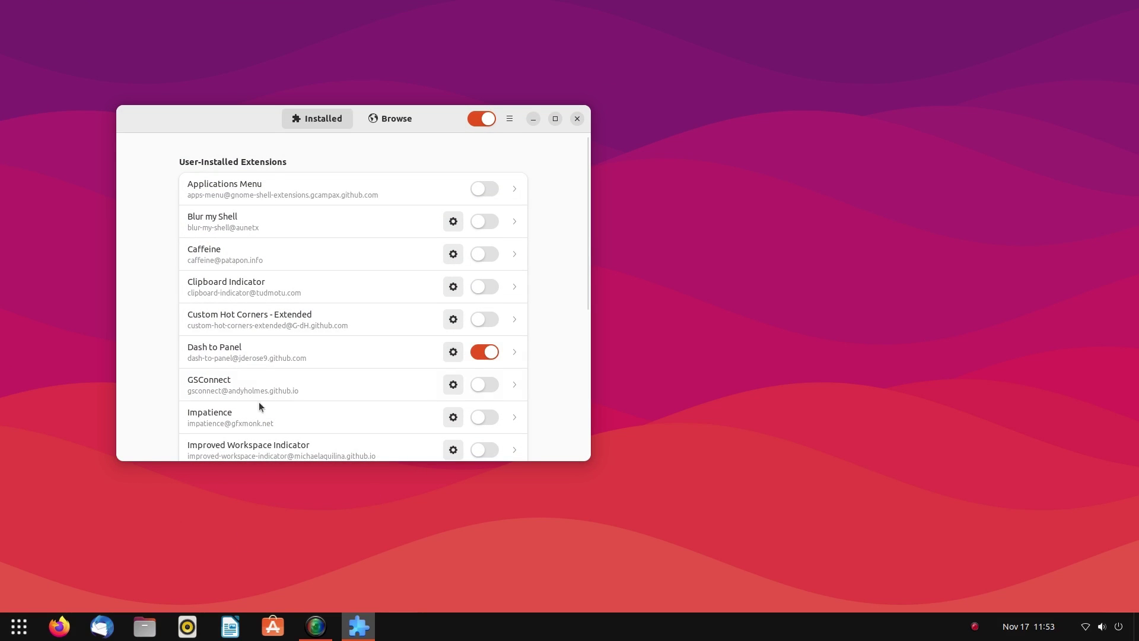
pyautogui.click(577, 119)
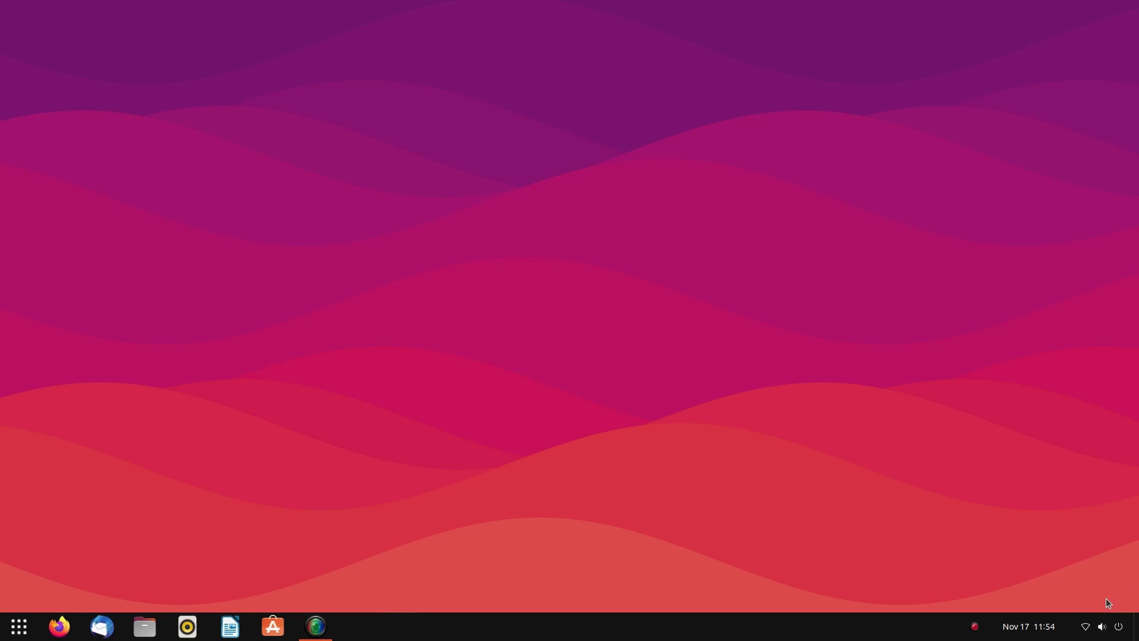
# Try the new taskbar's clock and system menus, including the power mode choices
pyautogui.click(1103, 626)
pyautogui.click(1103, 626)
pyautogui.click(1038, 629)
pyautogui.click(1048, 638)
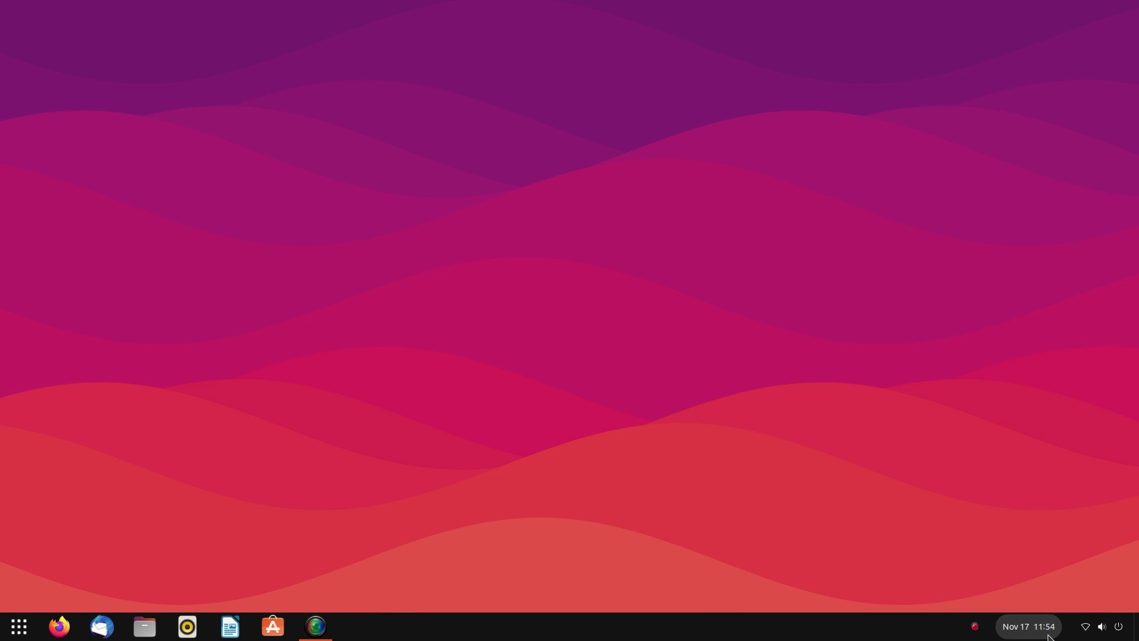
pyautogui.click(1102, 627)
pyautogui.click(1094, 519)
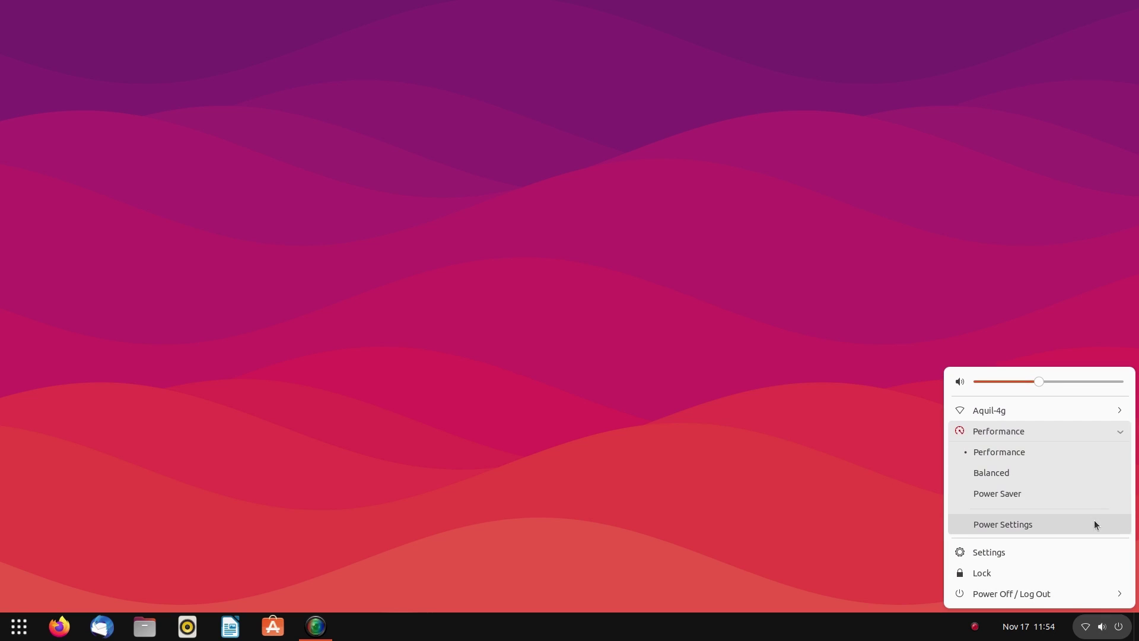
pyautogui.click(974, 626)
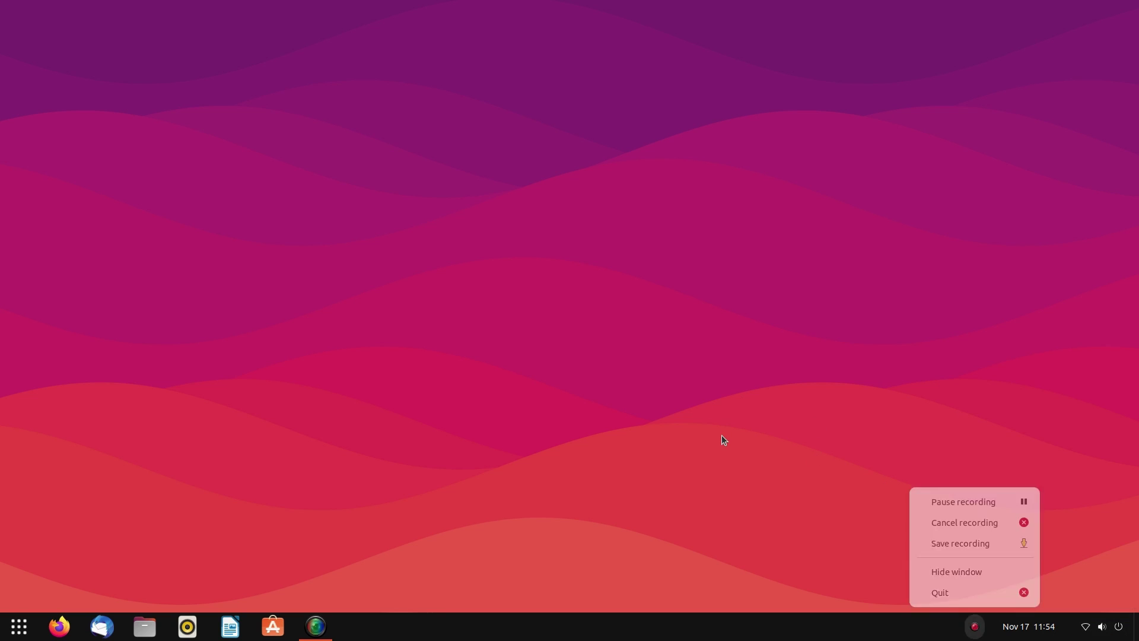
# Open Files and Ubuntu Software, arrange both windows, and browse the Jami app details
pyautogui.click(12, 626)
pyautogui.click(600, 111)
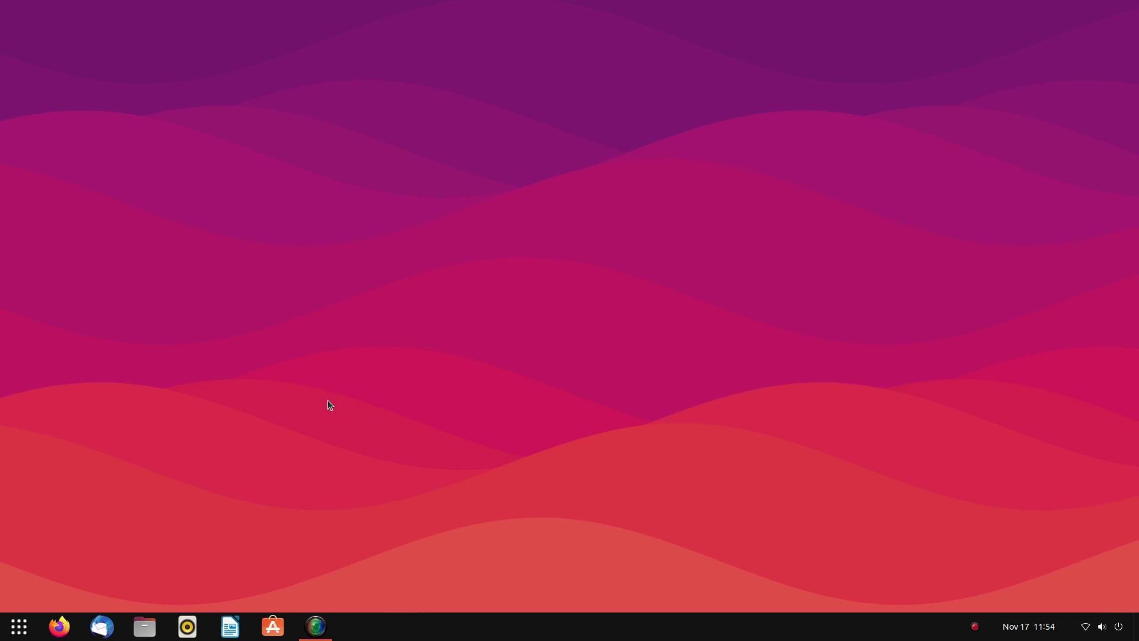
pyautogui.click(155, 634)
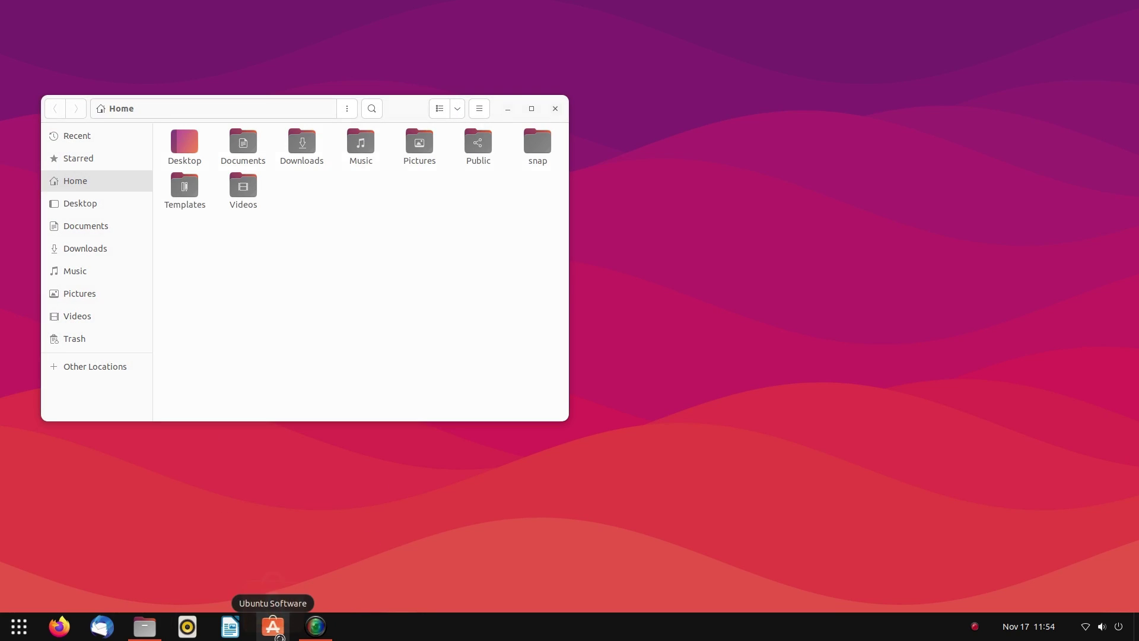
pyautogui.click(273, 626)
pyautogui.moveTo(563, 54); pyautogui.dragTo(963, 148)
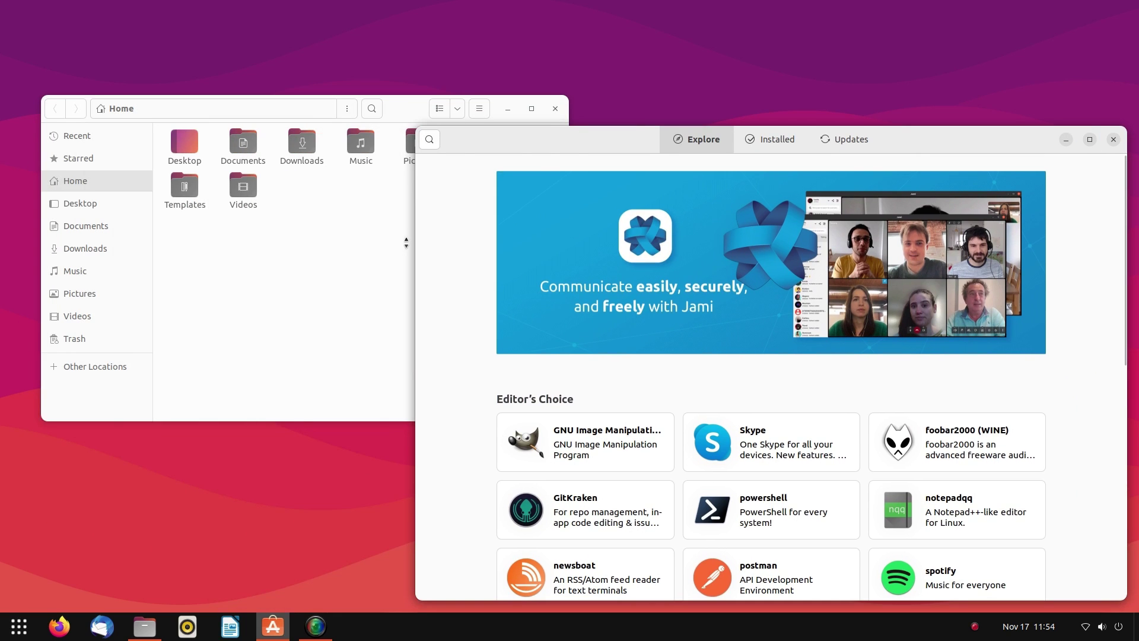
pyautogui.click(353, 249)
pyautogui.click(647, 291)
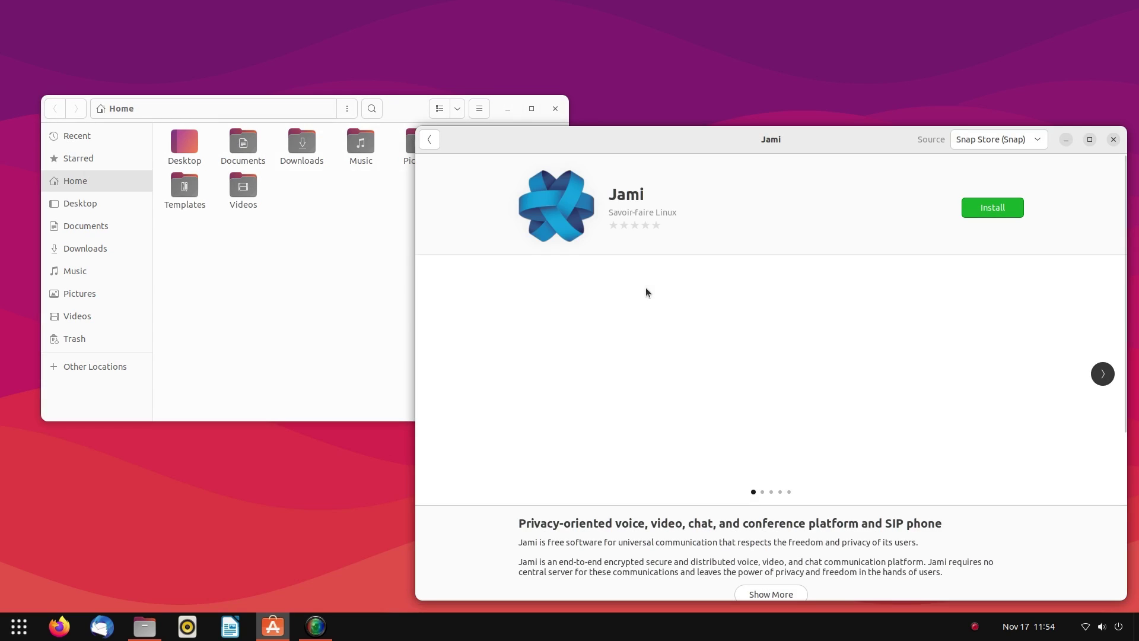
pyautogui.click(432, 143)
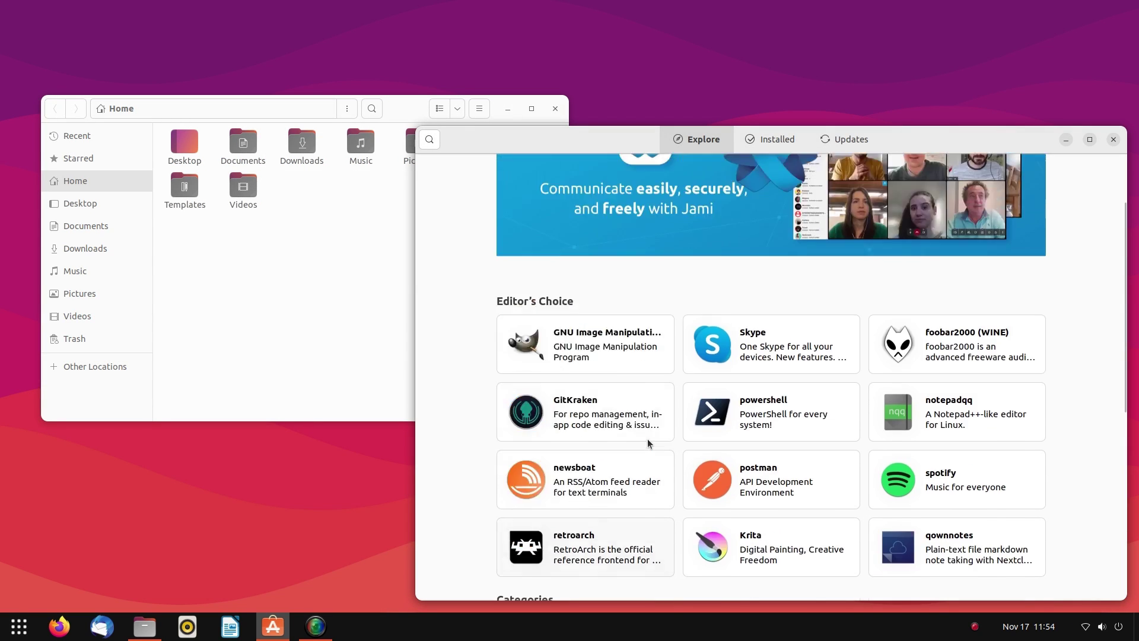
pyautogui.moveTo(417, 118); pyautogui.dragTo(388, 54)
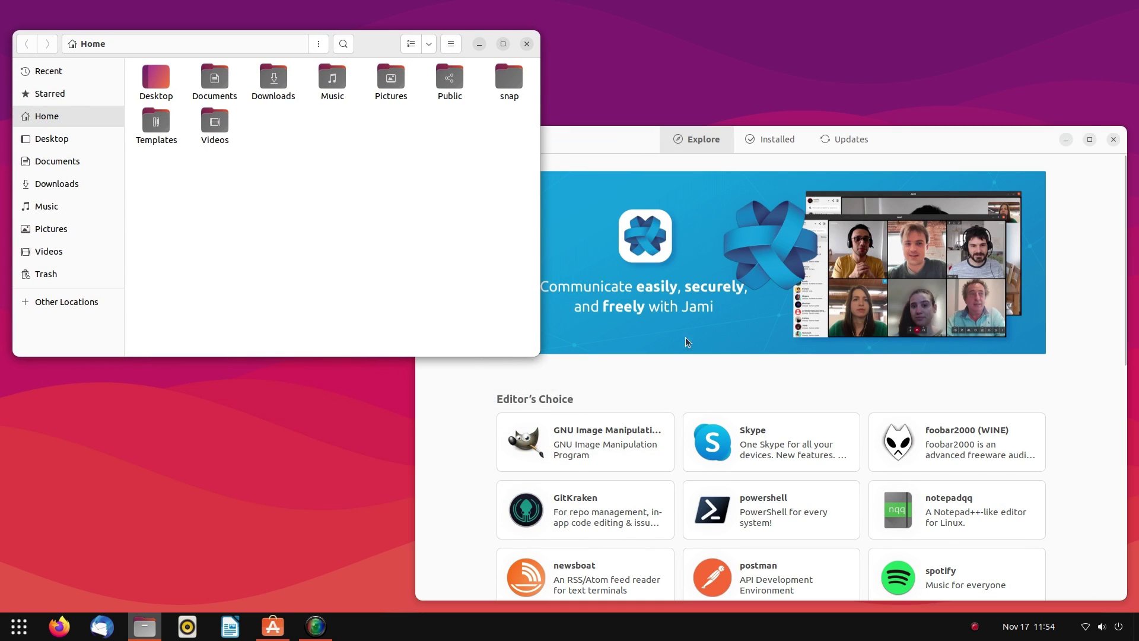
# Check the Aquil-4g Wi-Fi options, reposition both windows, then minimise all windows with Super+D
pyautogui.click(1121, 627)
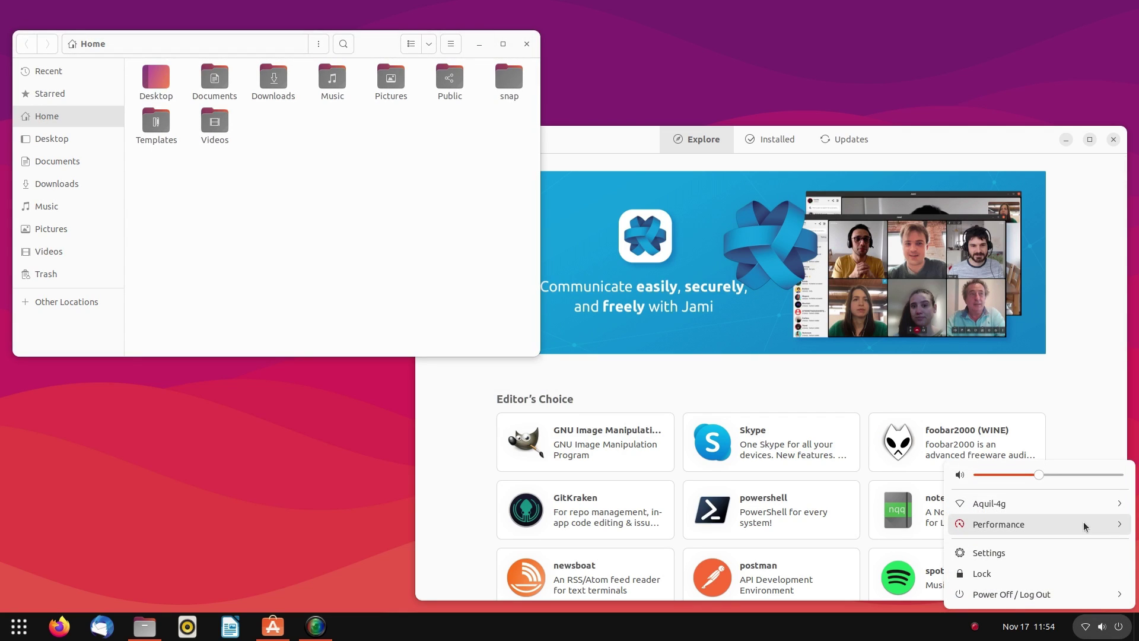
pyautogui.click(1087, 504)
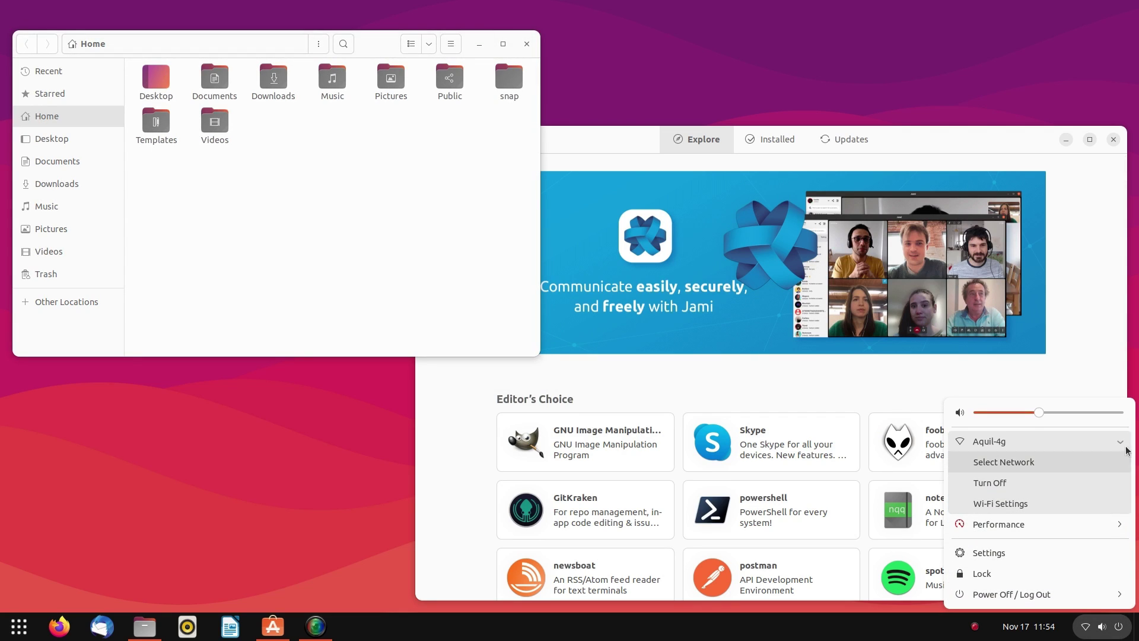
pyautogui.click(1019, 115)
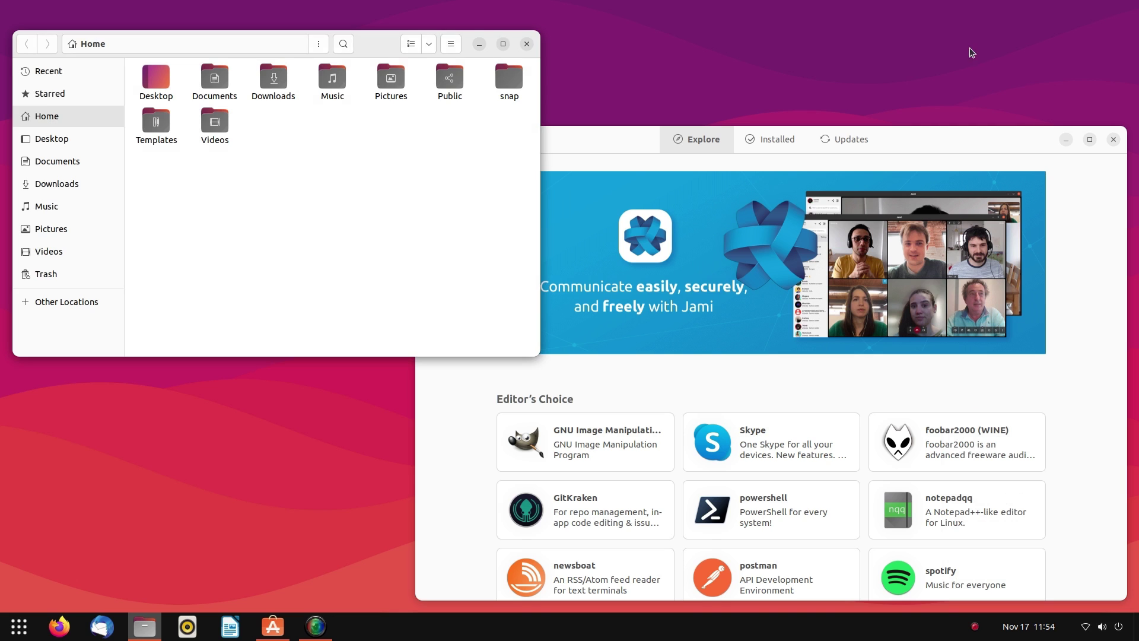
pyautogui.moveTo(934, 136); pyautogui.dragTo(946, 49)
pyautogui.moveTo(379, 43); pyautogui.dragTo(381, 207)
pyautogui.press('super+d')
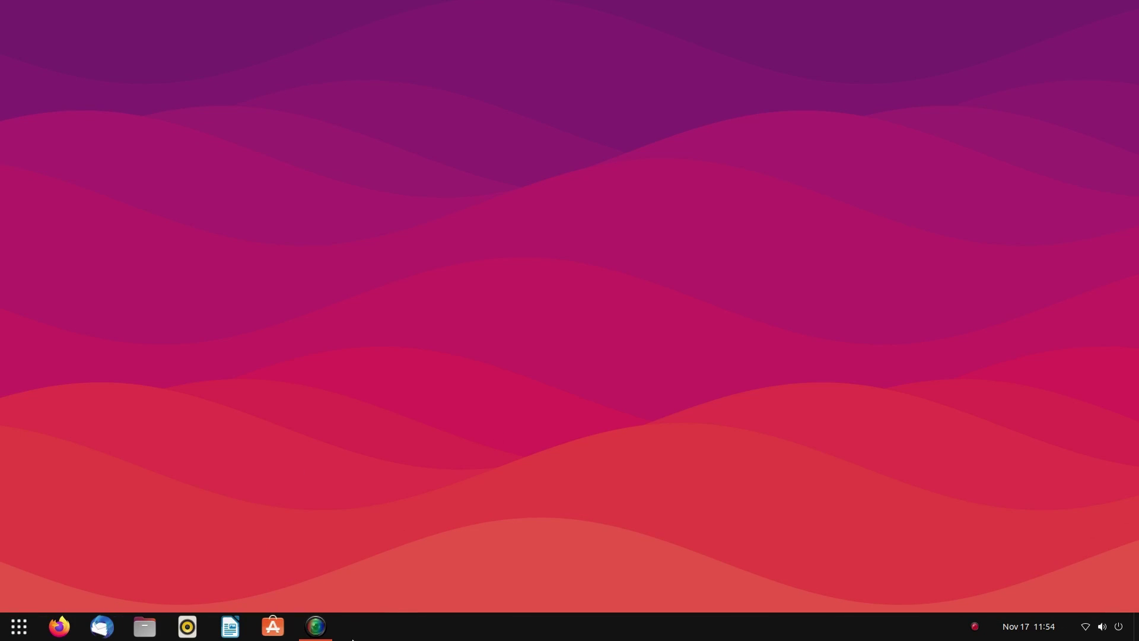
# Open Dash to Panel Settings and move the panel to the top, then back to the bottom
pyautogui.rightClick(458, 632)
pyautogui.click(526, 586)
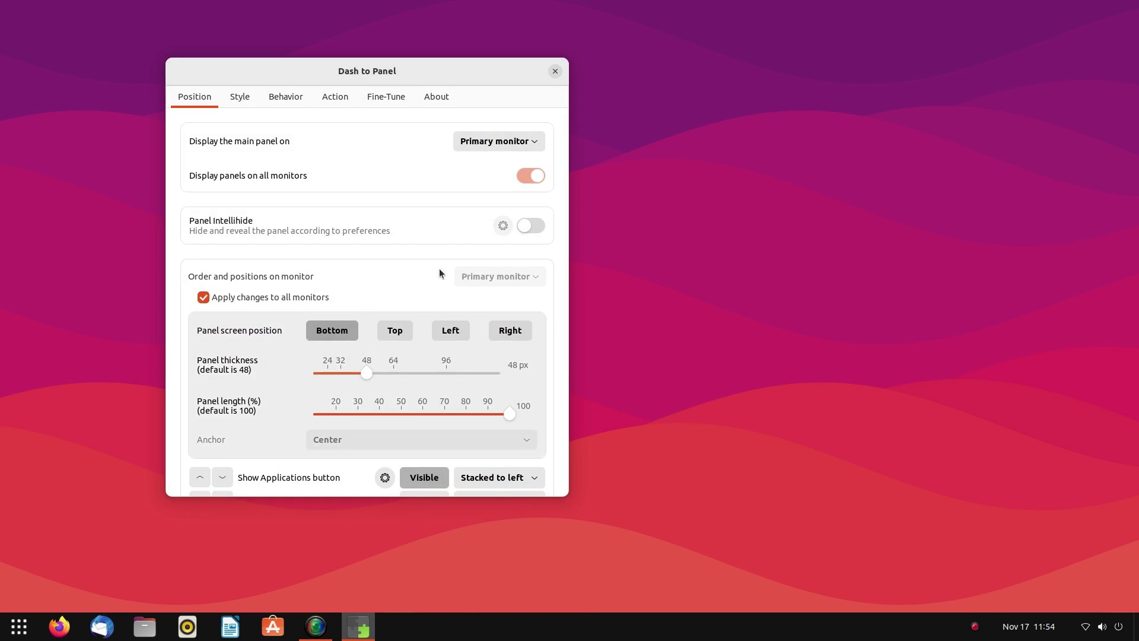
pyautogui.moveTo(387, 75); pyautogui.dragTo(451, 75)
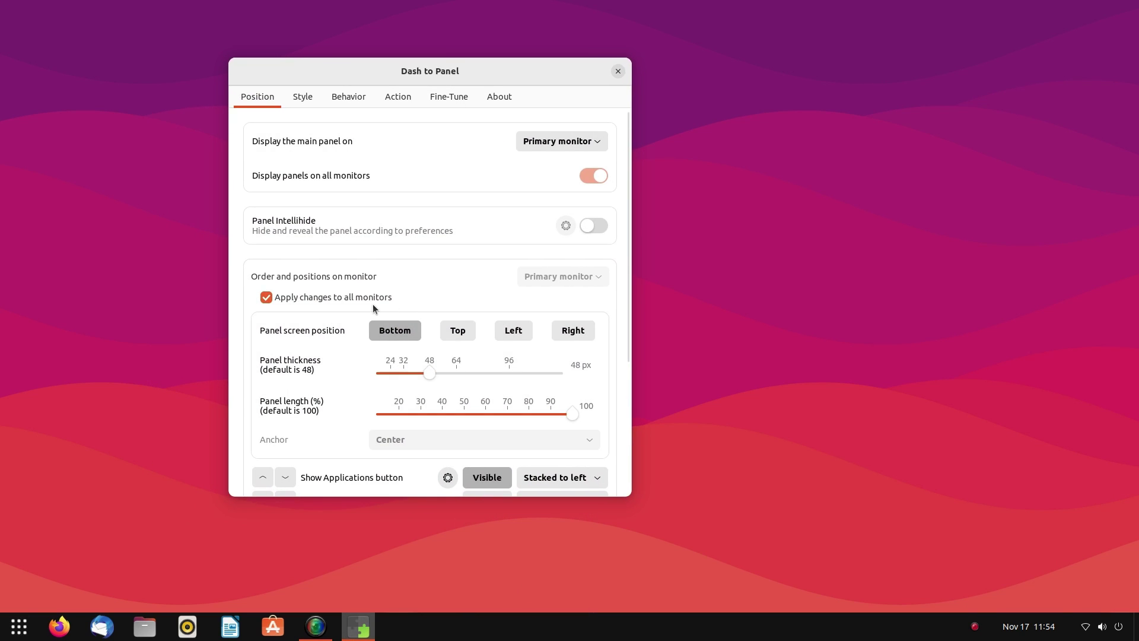
pyautogui.click(468, 334)
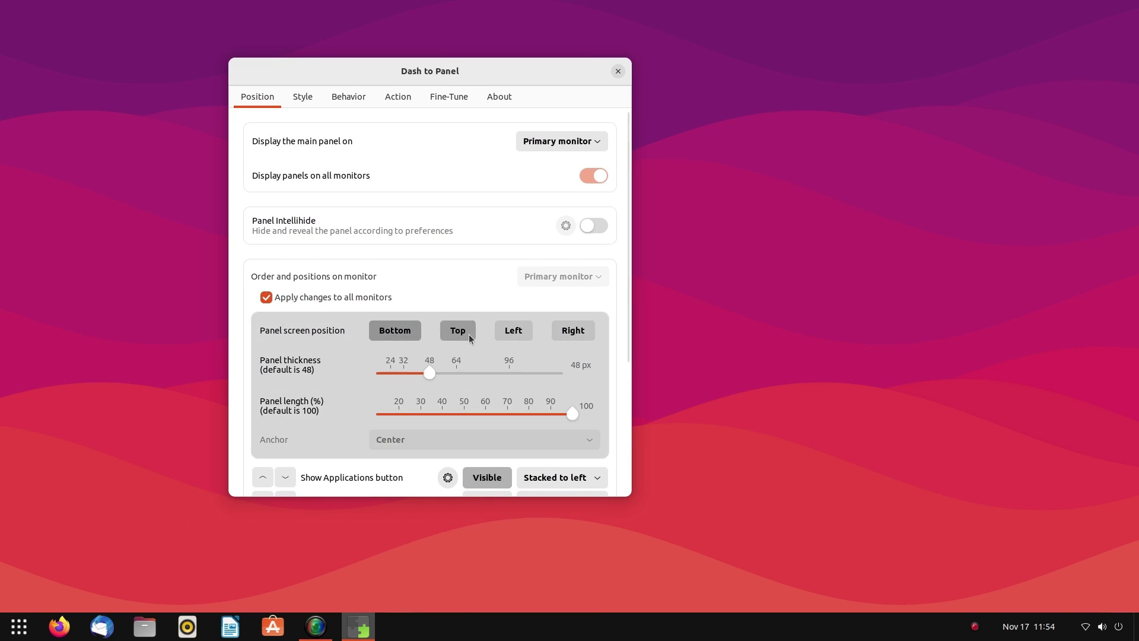
pyautogui.click(414, 330)
# Shrink the panel length to a centred shorter bar, then restore it to 100%
pyautogui.moveTo(560, 408); pyautogui.dragTo(666, 386)
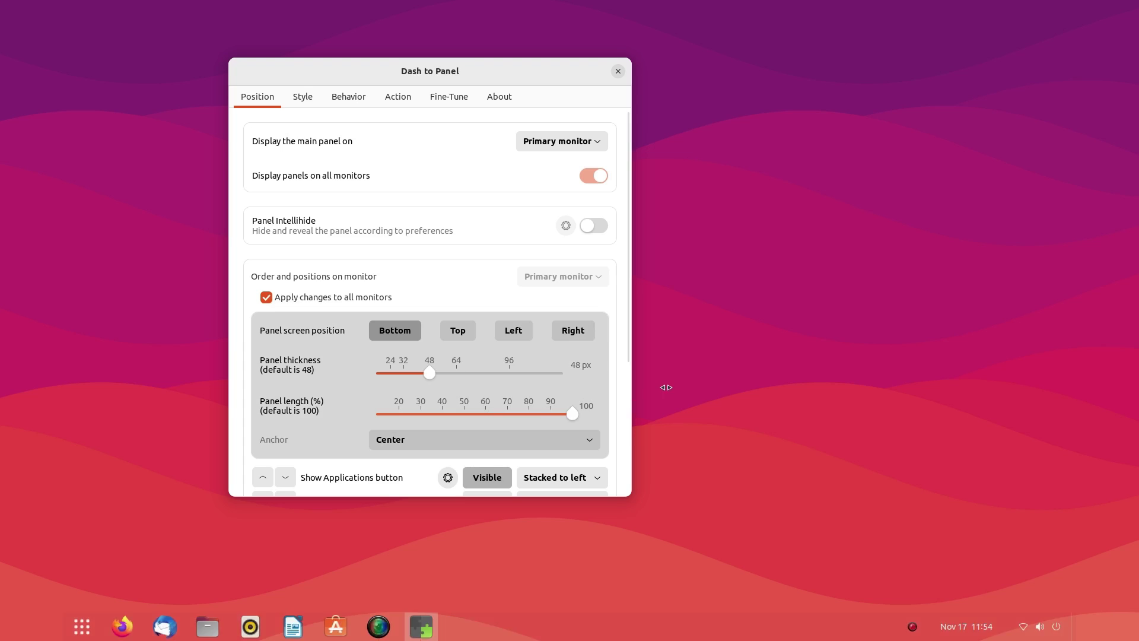
pyautogui.click(554, 413)
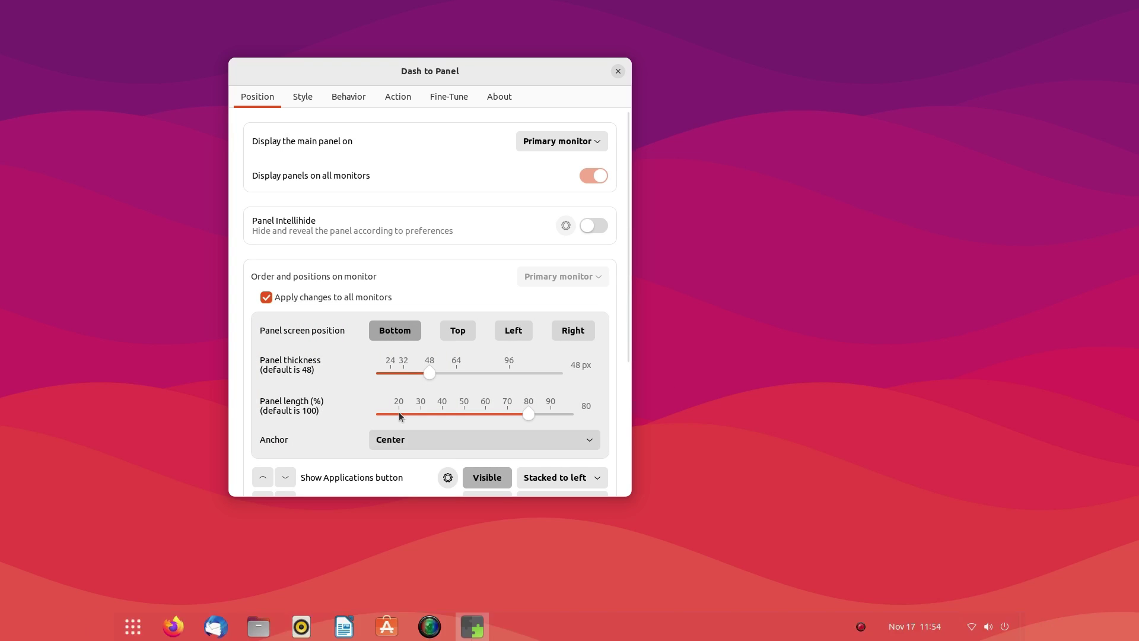
pyautogui.click(582, 415)
pyautogui.scroll(-4, 618, 364)
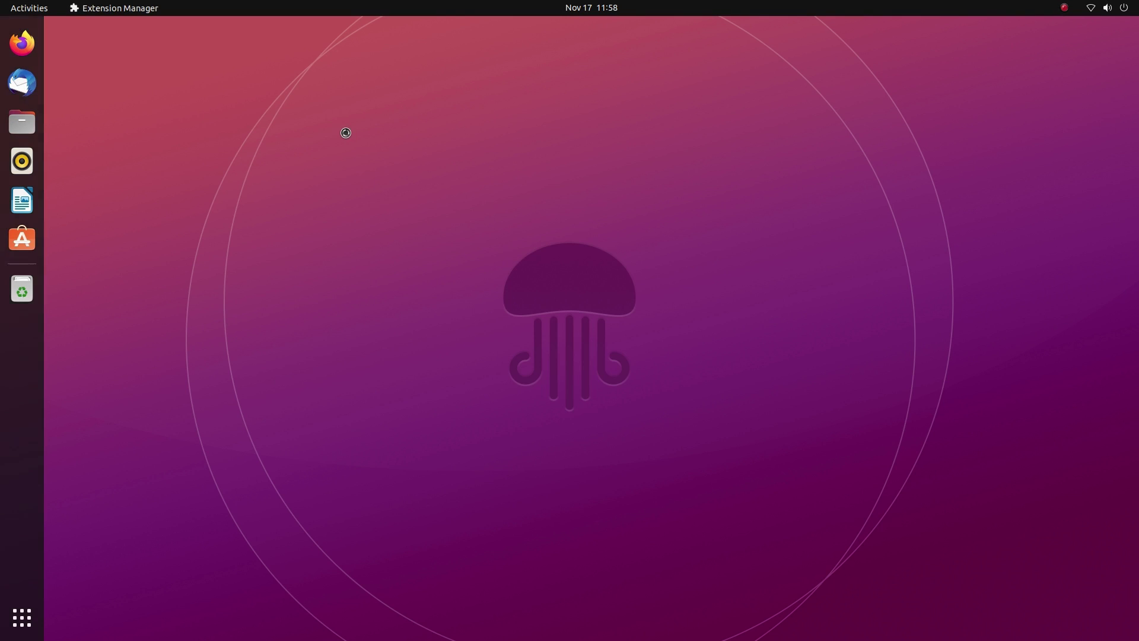
# Enable the Applications Menu extension, then launch and close Image Viewer from that menu
pyautogui.click(489, 189)
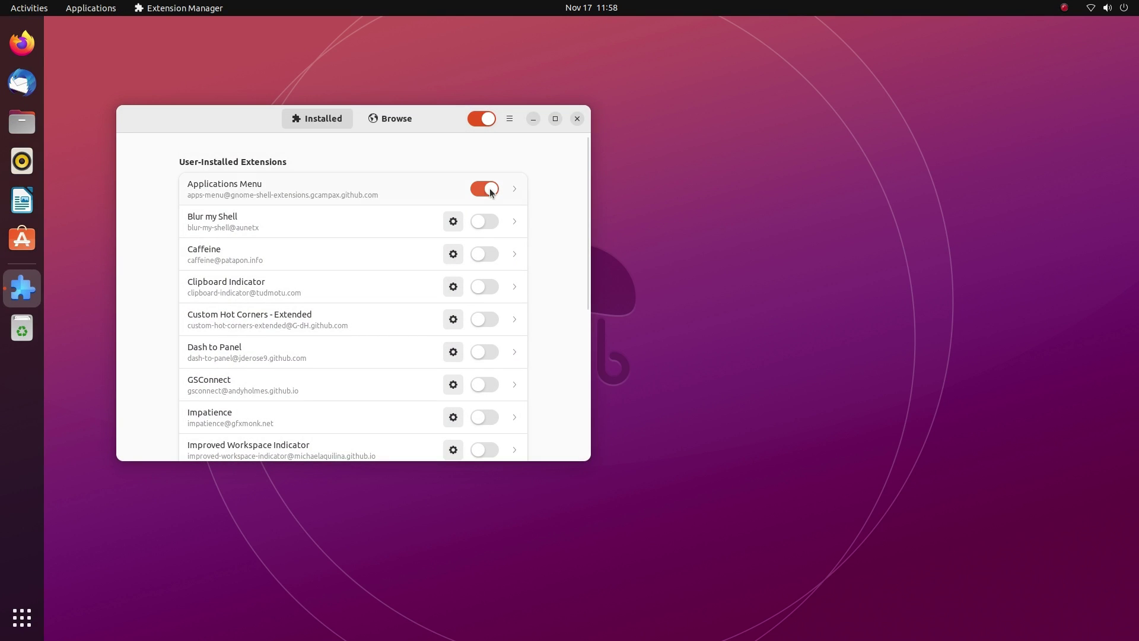
pyautogui.click(577, 119)
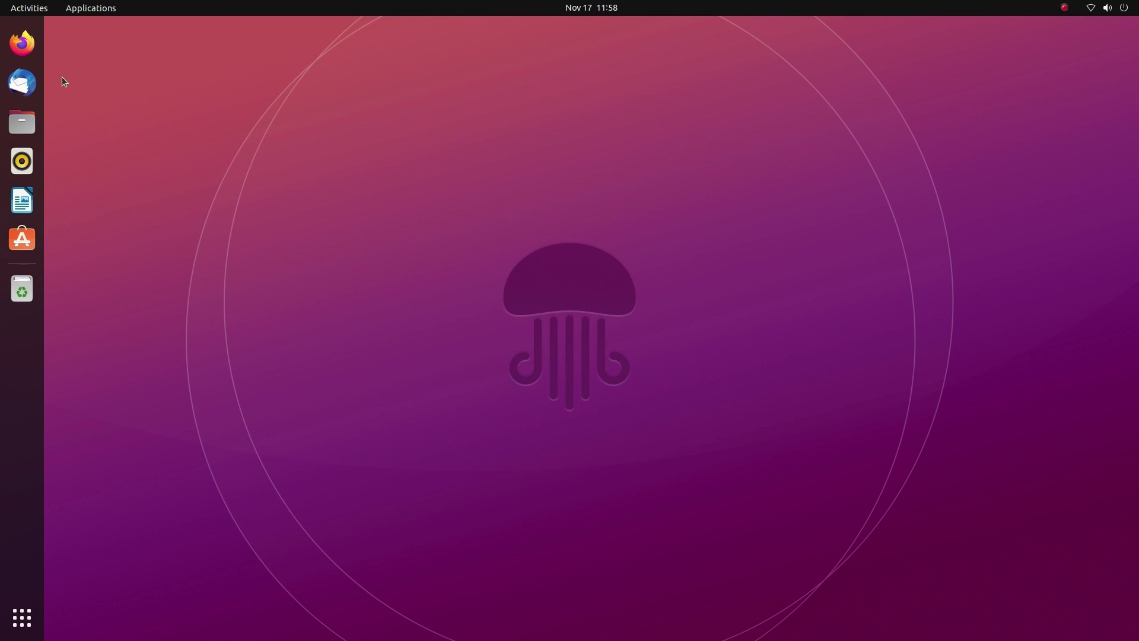
pyautogui.click(90, 8)
pyautogui.moveTo(87, 56)
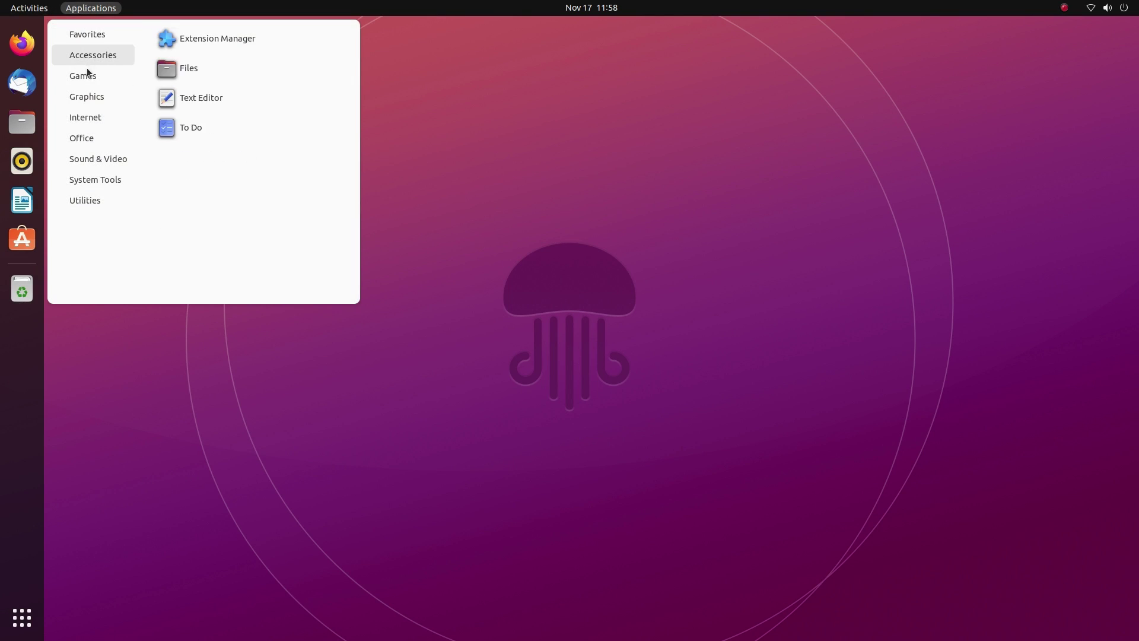
pyautogui.moveTo(83, 76)
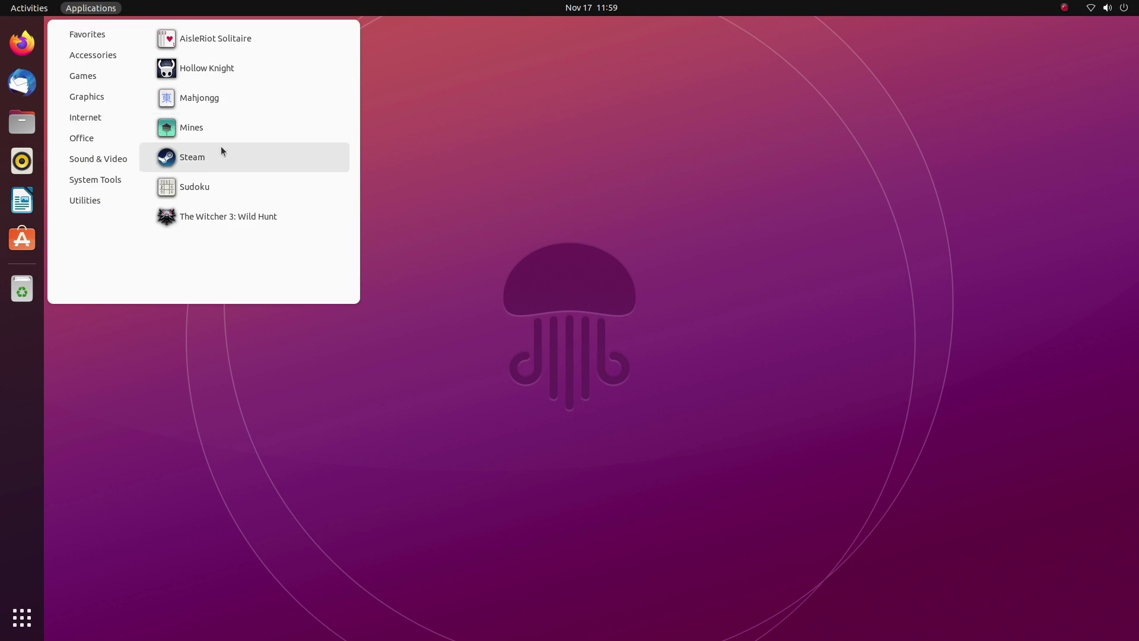
pyautogui.moveTo(121, 104)
pyautogui.click(177, 40)
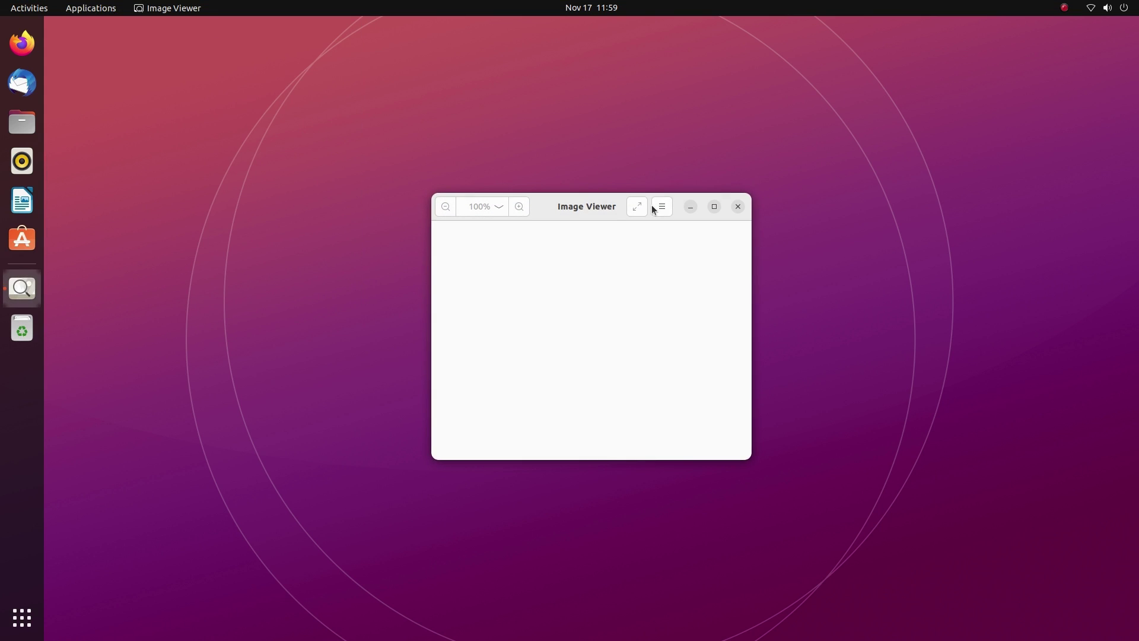
pyautogui.click(738, 207)
# Launch Calendar from the Applications menu, resize and move its window, then close it
pyautogui.click(91, 8)
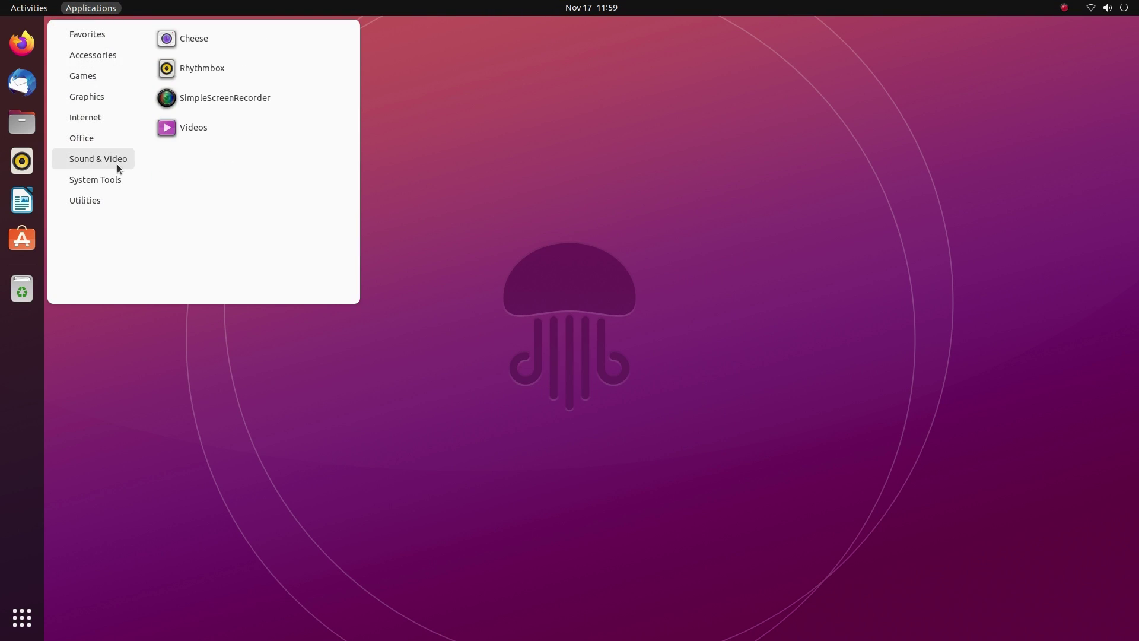
pyautogui.moveTo(112, 137)
pyautogui.click(230, 46)
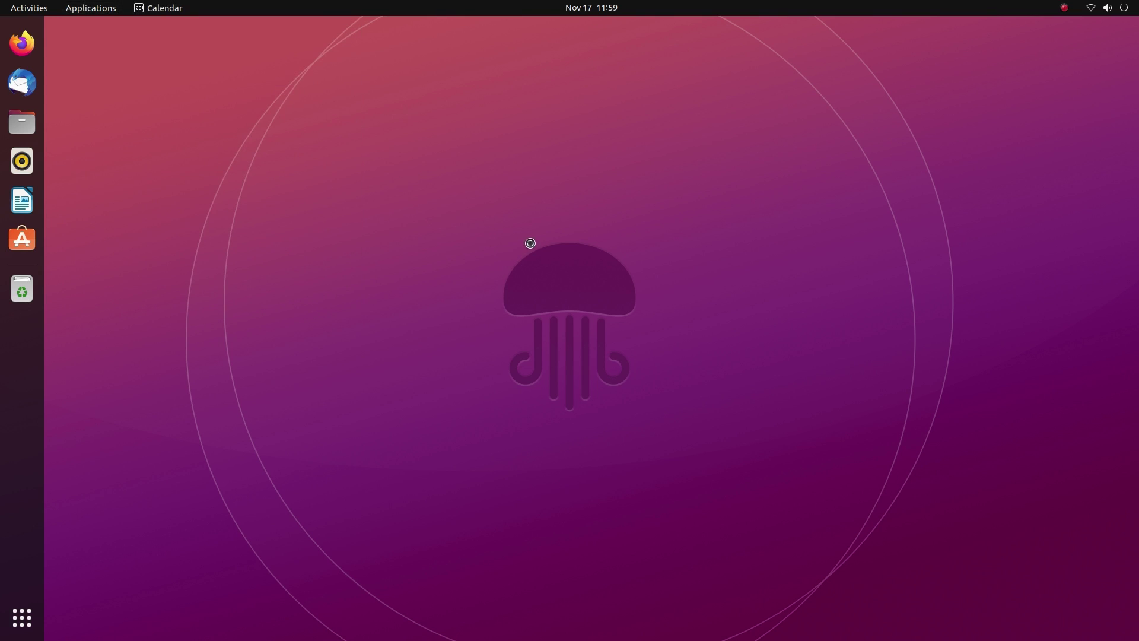
pyautogui.doubleClick(758, 30)
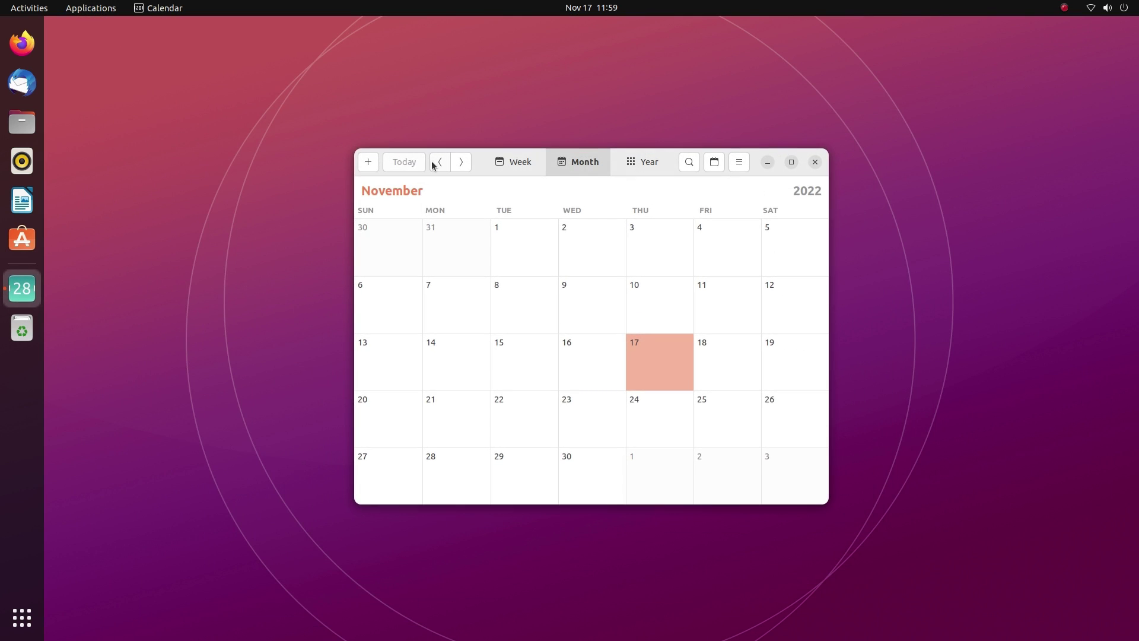
pyautogui.moveTo(513, 179); pyautogui.dragTo(685, 217)
pyautogui.click(985, 201)
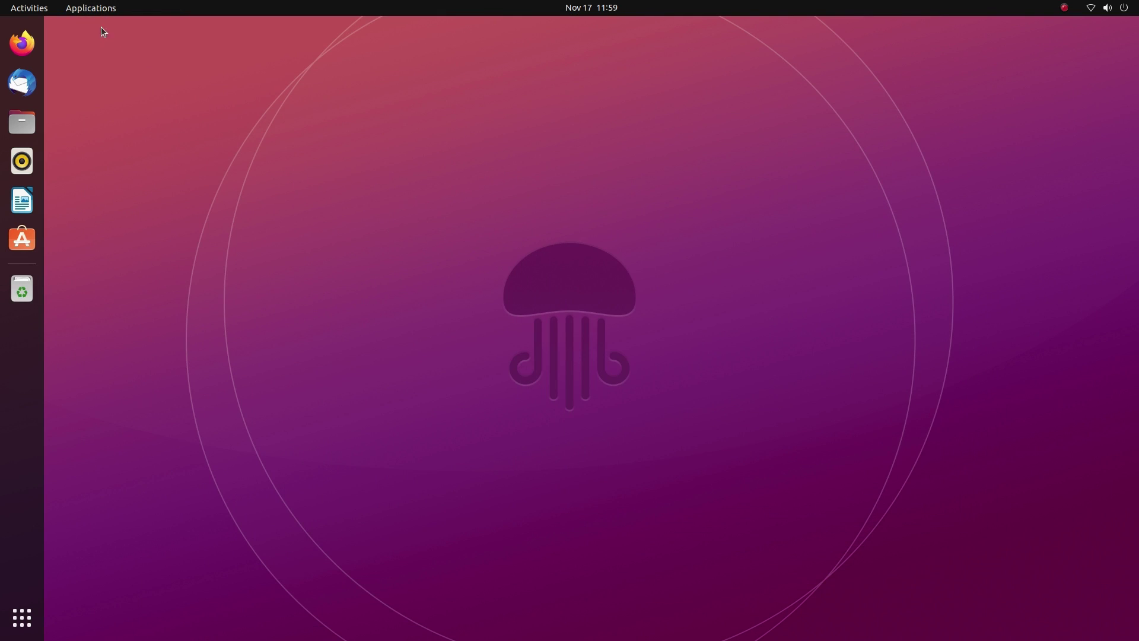
# Turn on Dash to Panel in Extension Manager via an 'ext' search, then check the panel's applications menu
pyautogui.click(90, 8)
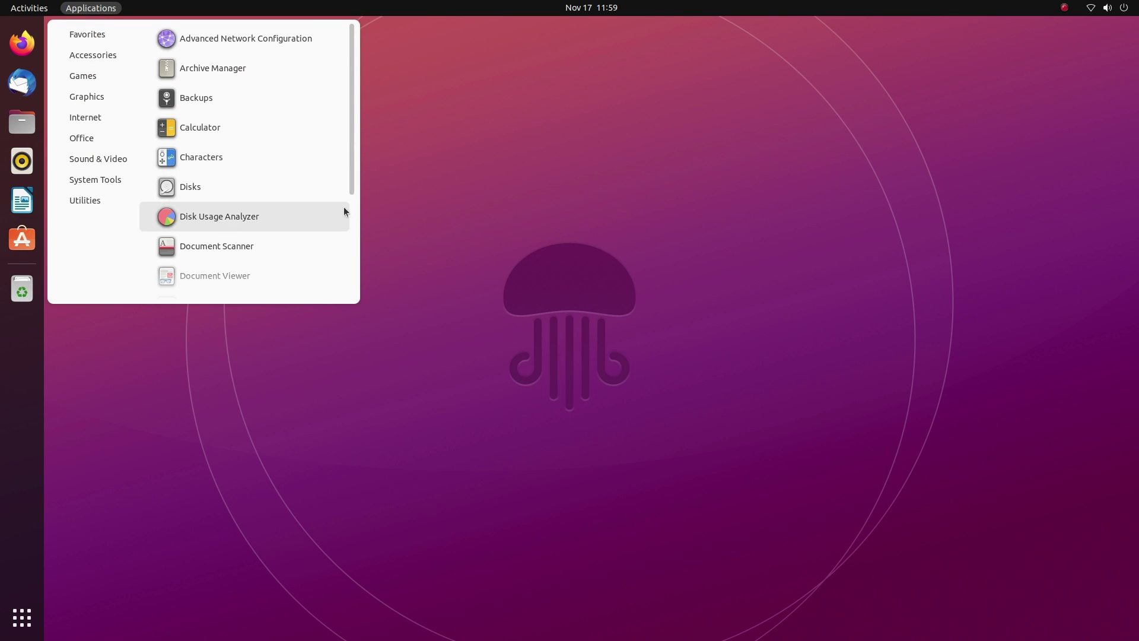
pyautogui.click(385, 208)
pyautogui.press('super')
pyautogui.write('ext')
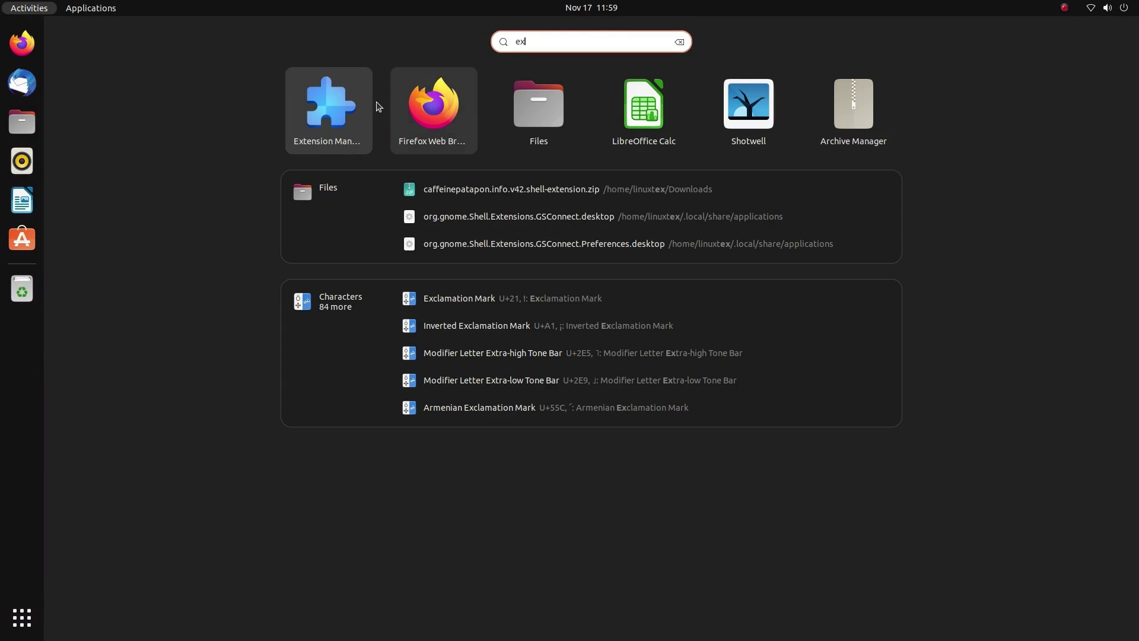
pyautogui.press('Return')
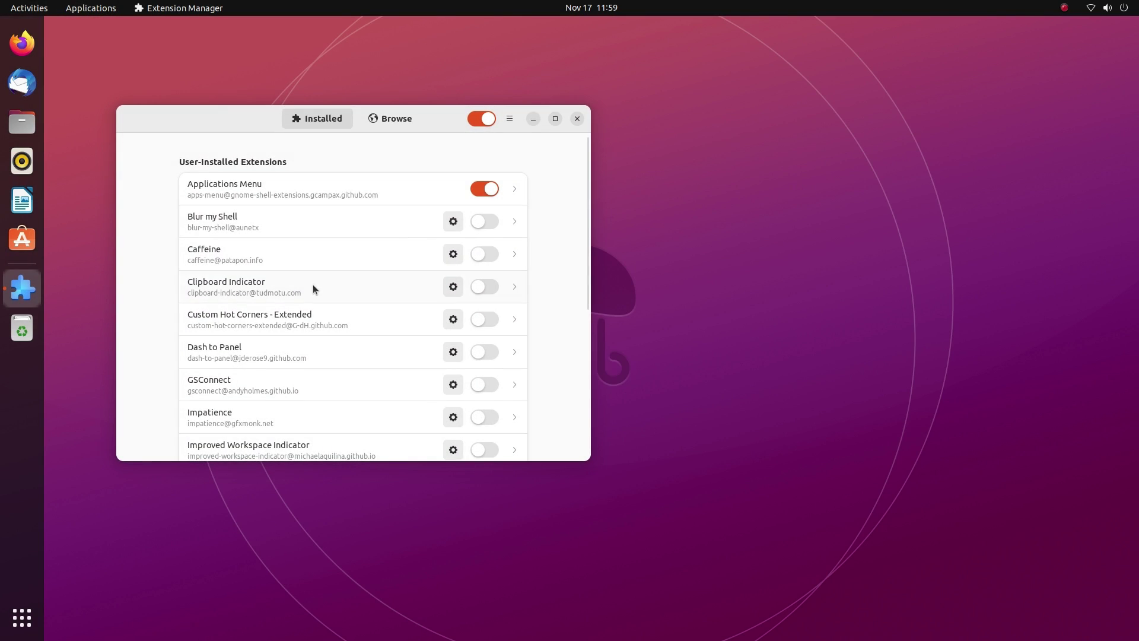
pyautogui.click(487, 353)
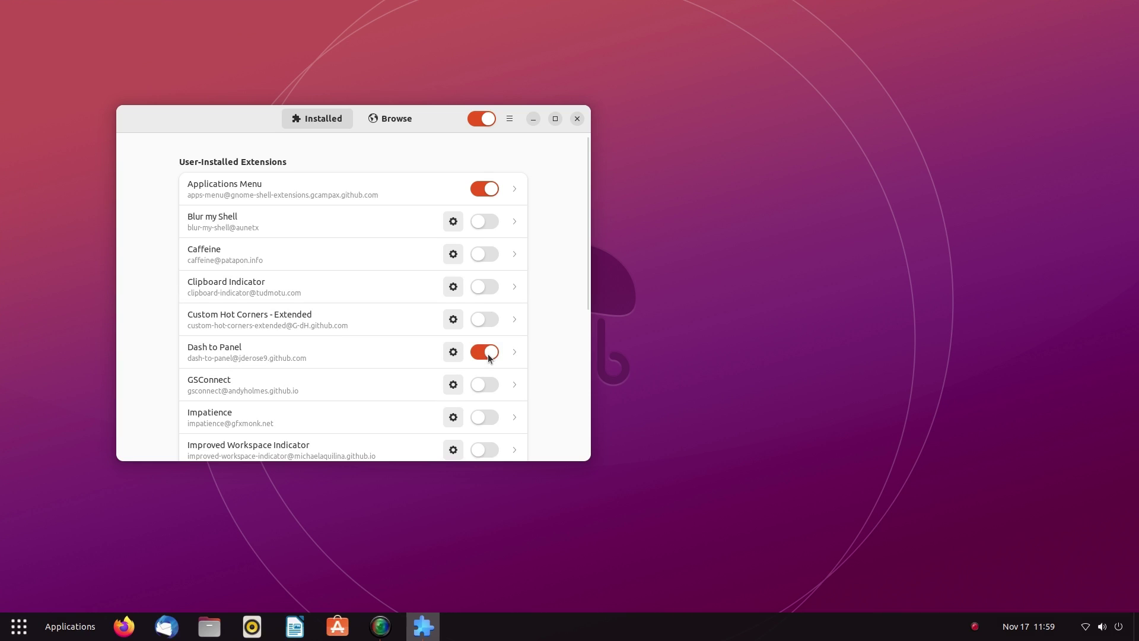
pyautogui.hotkey('alt', 'F4')
pyautogui.hotkey('alt', 'F1')
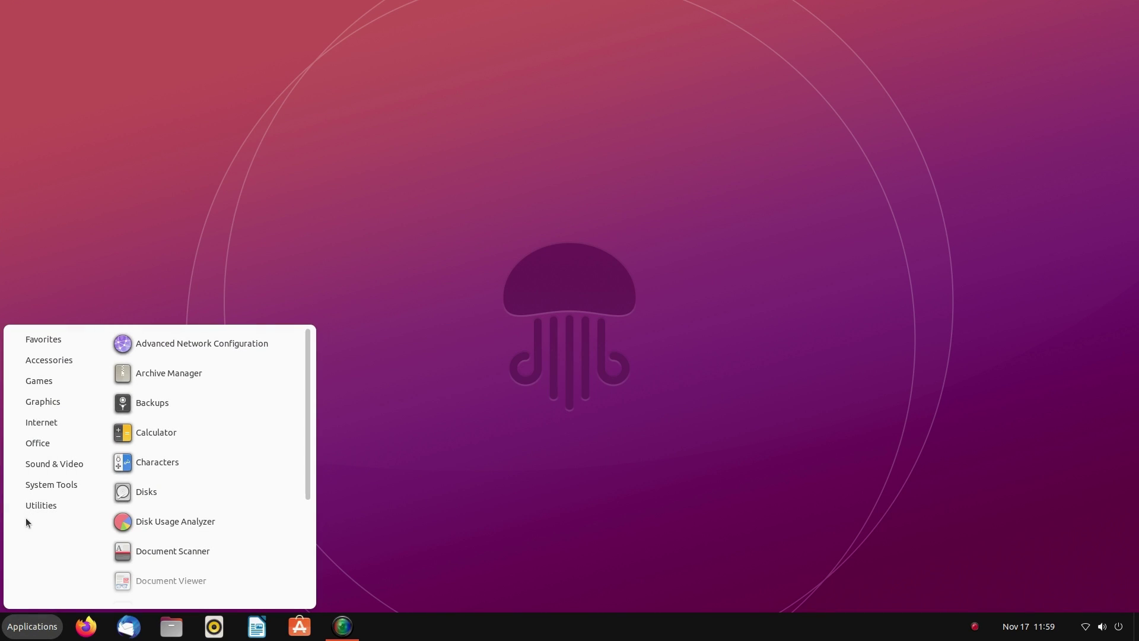
pyautogui.click(737, 488)
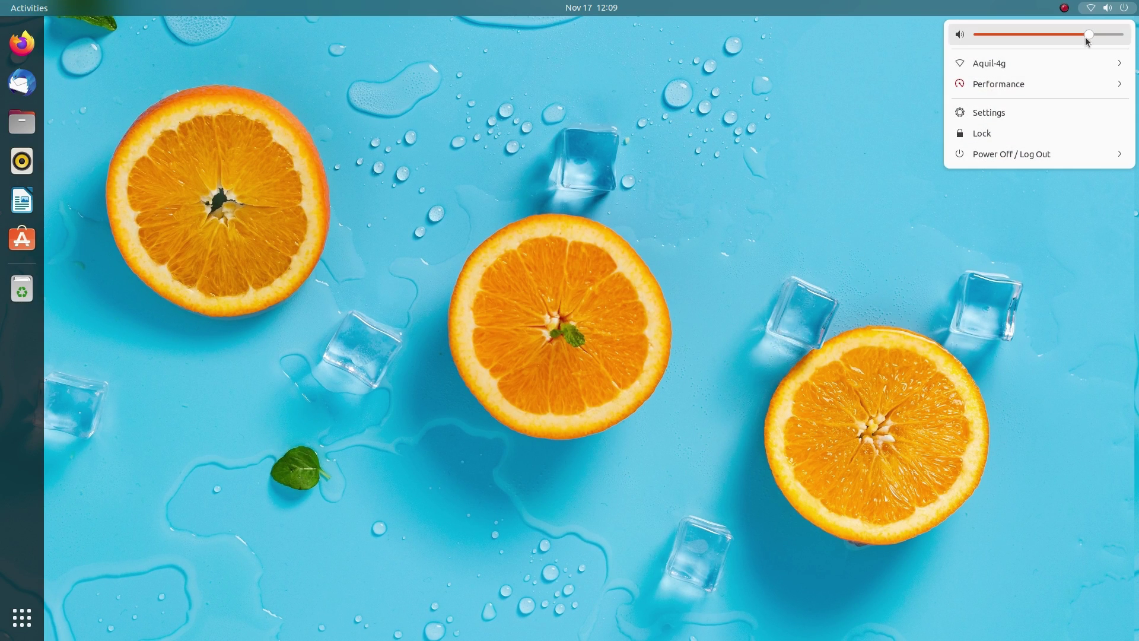
# In Settings > Multitasking, switch Hot Corner off and back on, then close Settings
pyautogui.click(1017, 113)
pyautogui.click(392, 313)
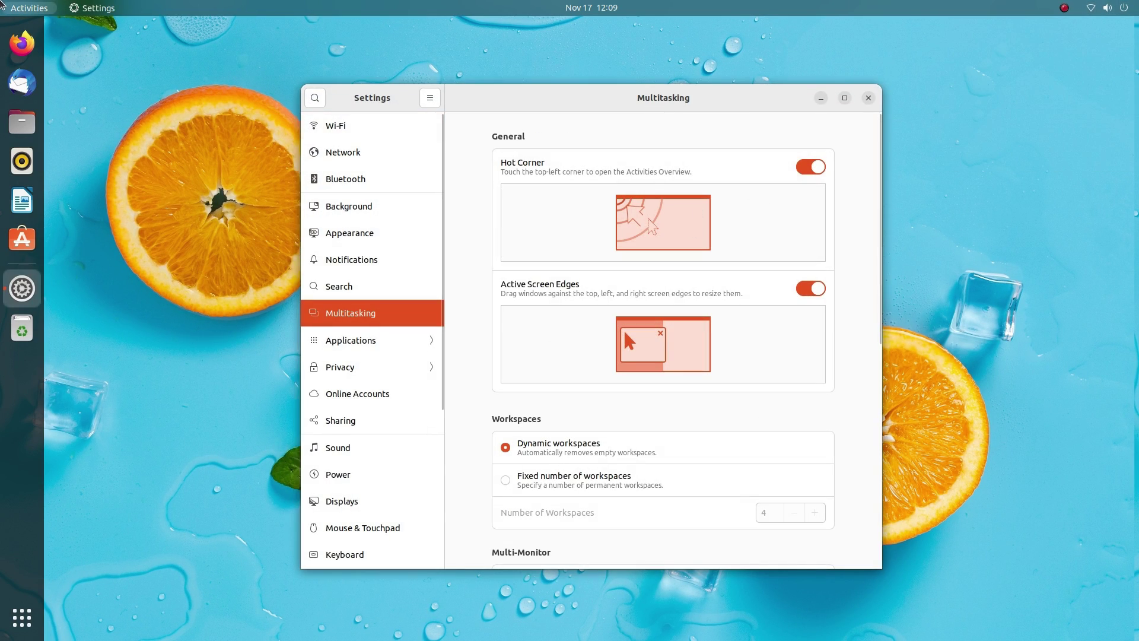
pyautogui.click(808, 168)
pyautogui.click(810, 168)
pyautogui.press('super')
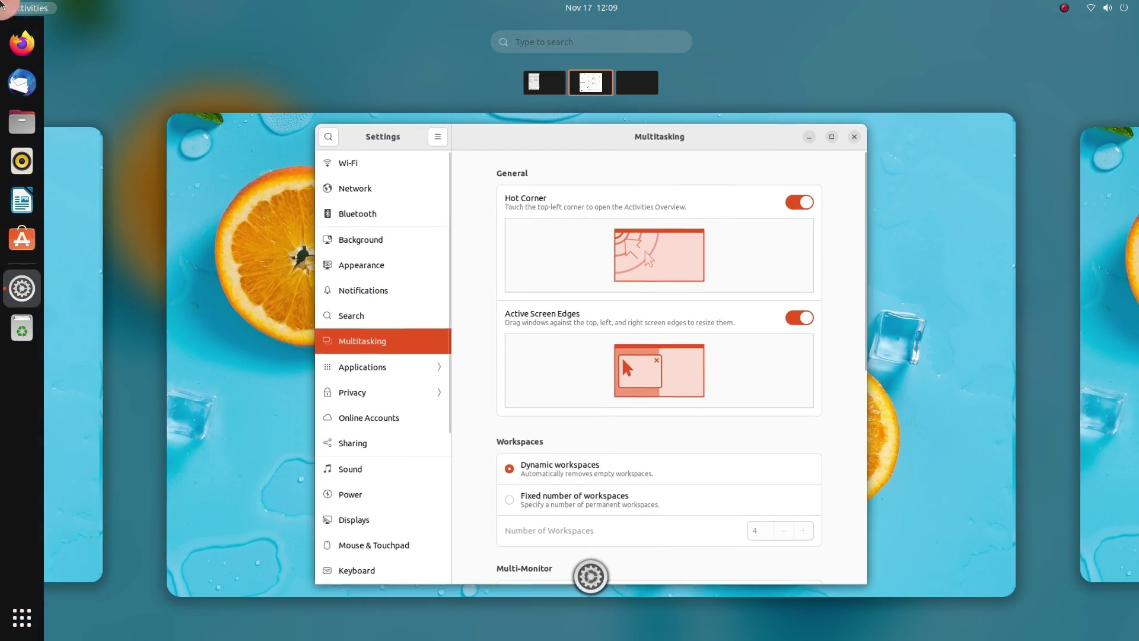
pyautogui.press('super')
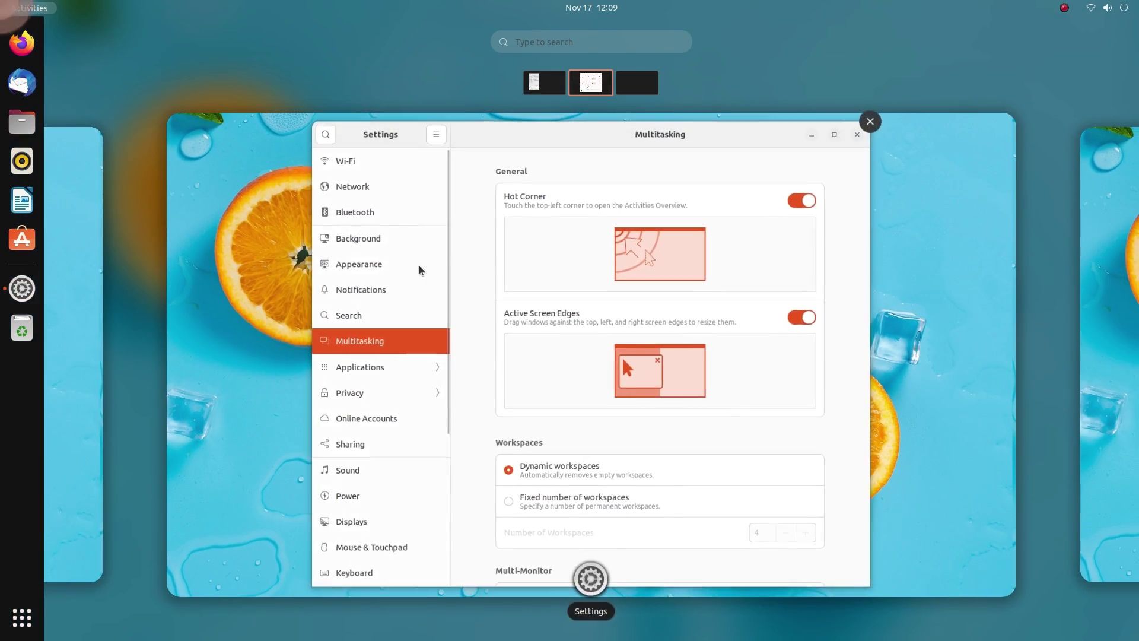
pyautogui.click(797, 175)
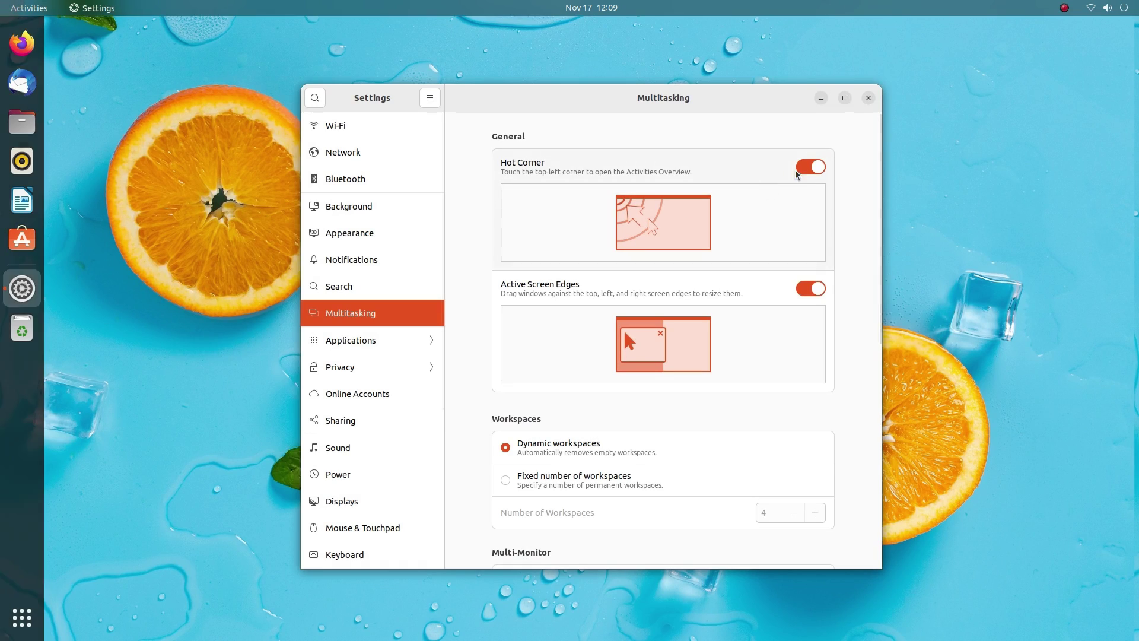
pyautogui.click(868, 99)
# Open Extension Manager from an 'ex' search and scroll its installed extensions list
pyautogui.press('super')
pyautogui.write('ex')
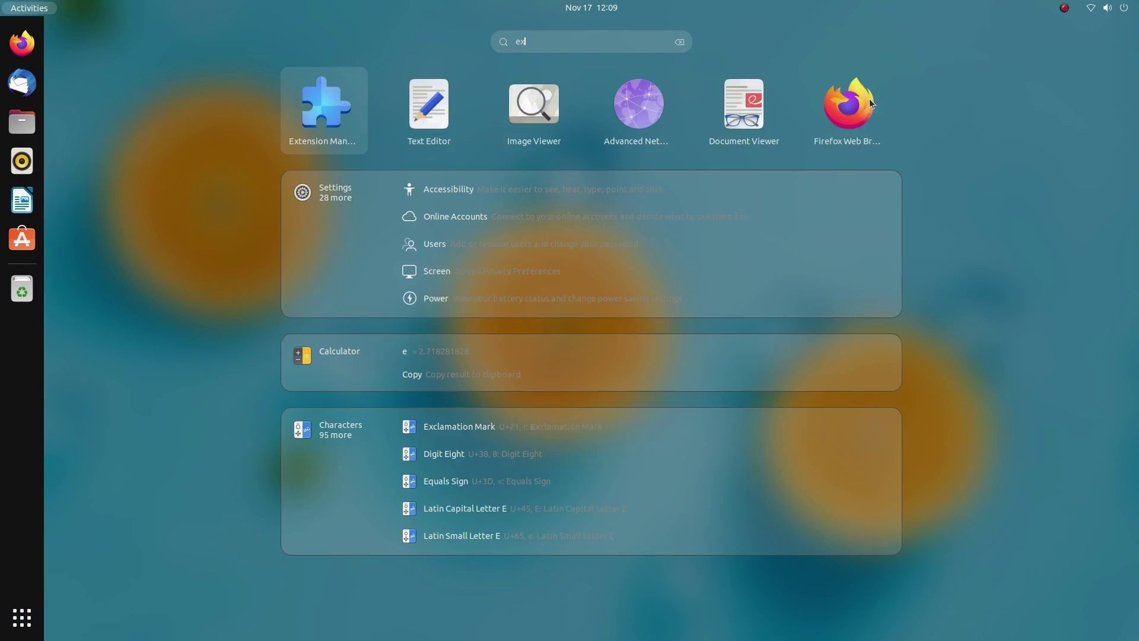
pyautogui.press('Return')
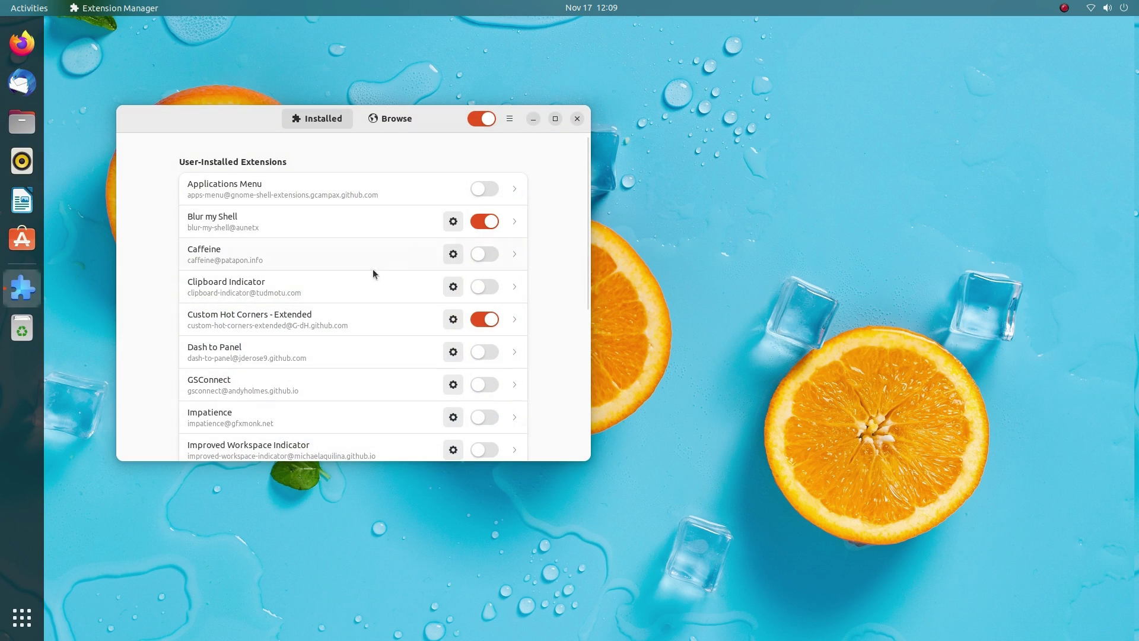
pyautogui.scroll(-3, 373, 285)
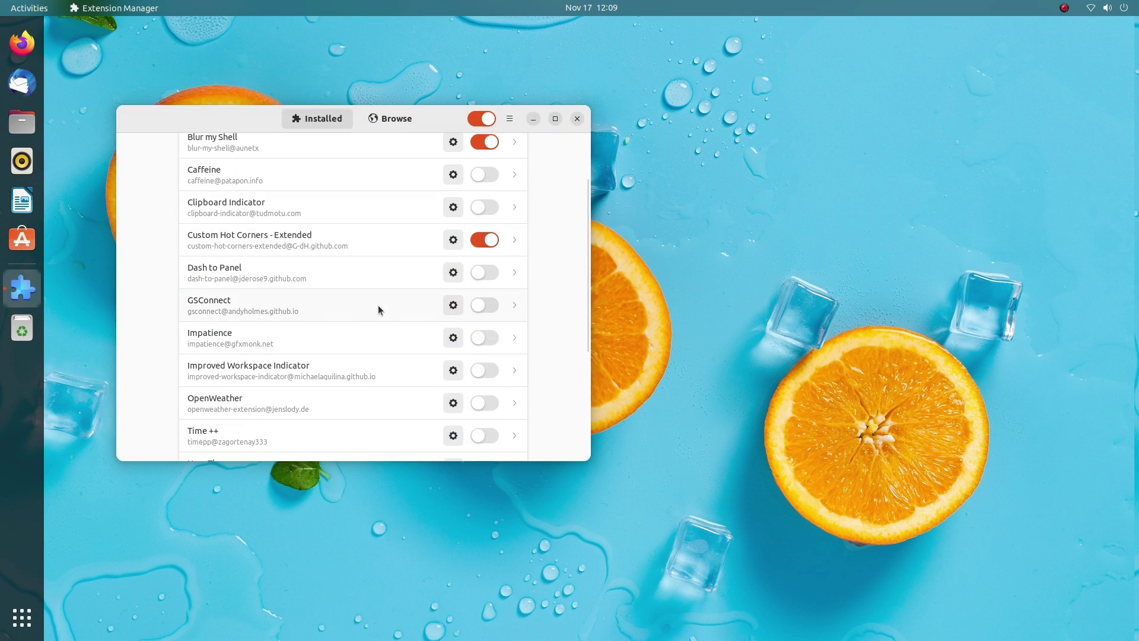
# Set the top-right corner's action to Core Actions > Show Application Grid
pyautogui.click(455, 242)
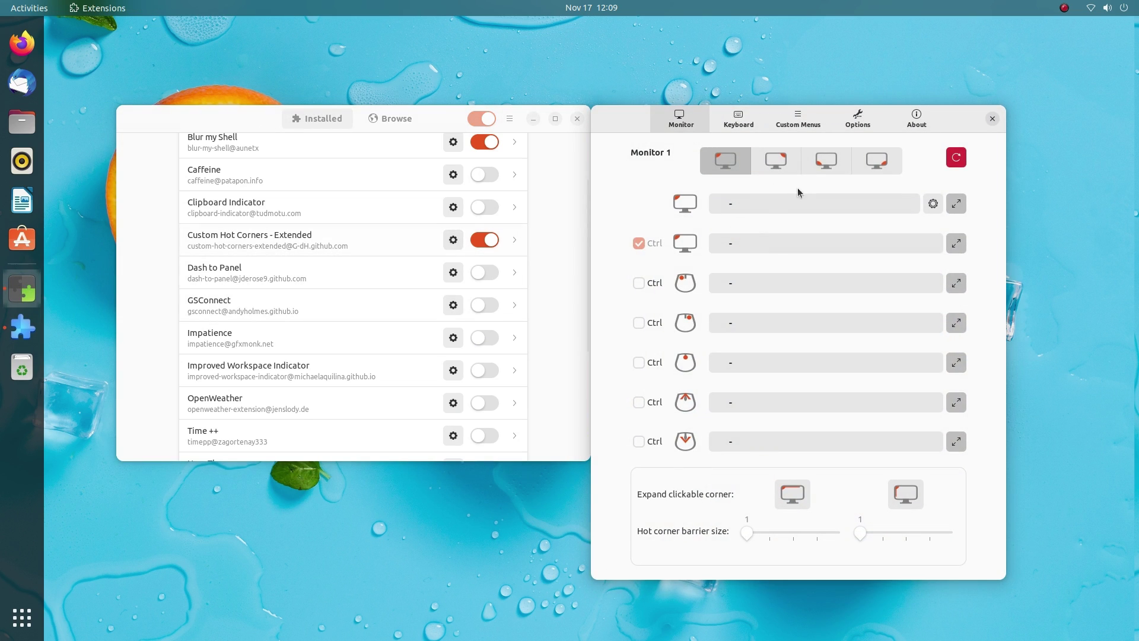
pyautogui.click(774, 168)
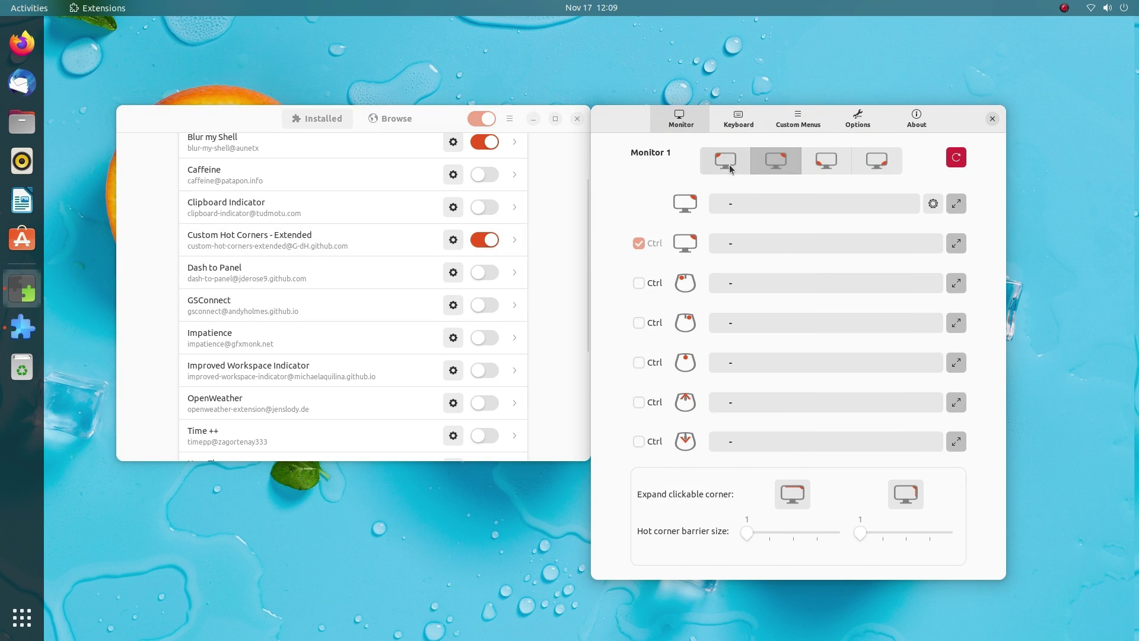
pyautogui.click(729, 165)
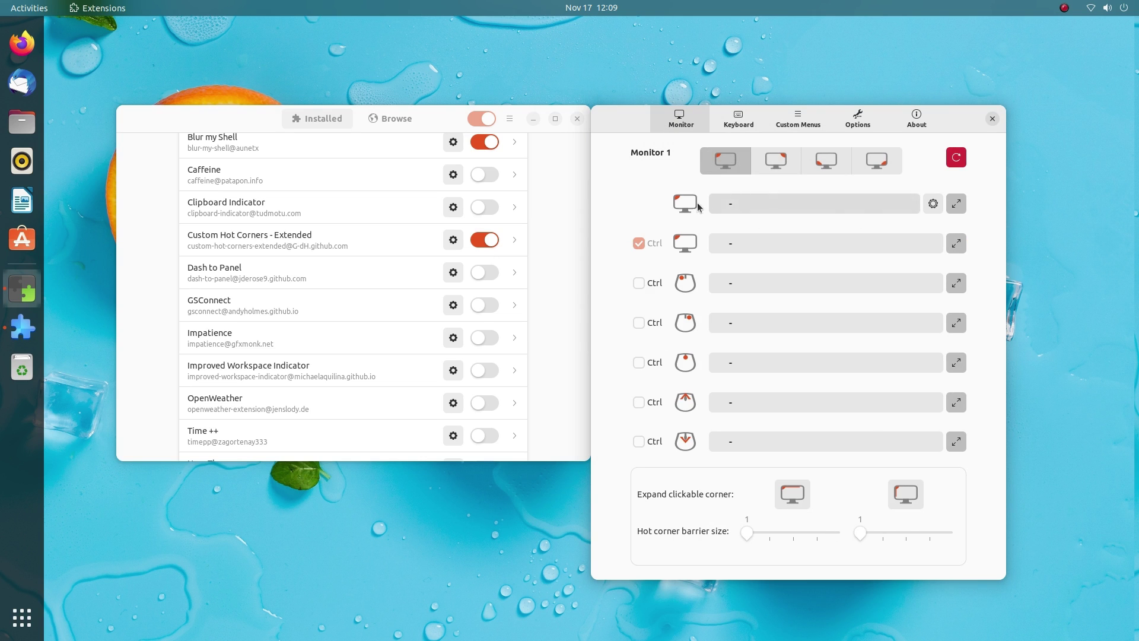
pyautogui.click(779, 164)
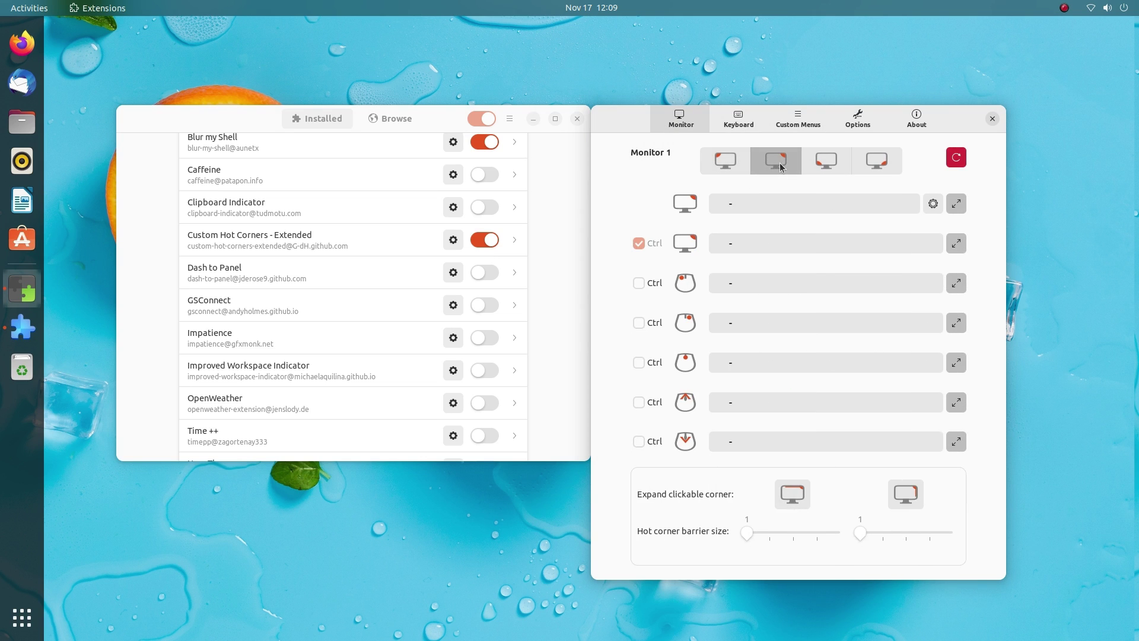
pyautogui.click(790, 202)
pyautogui.click(750, 240)
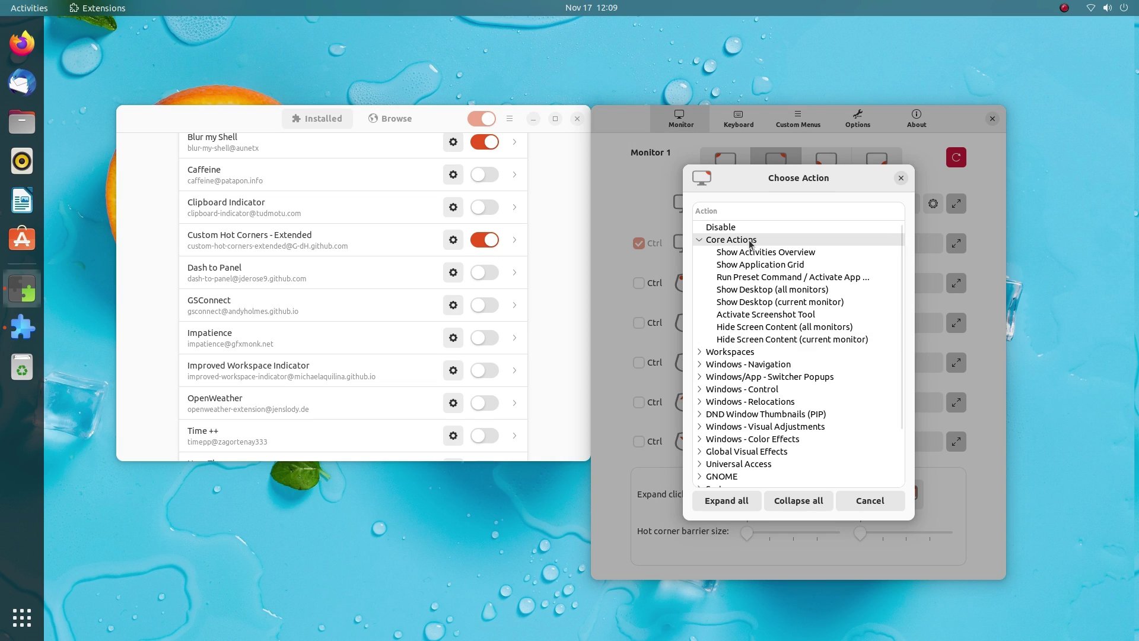
pyautogui.click(753, 264)
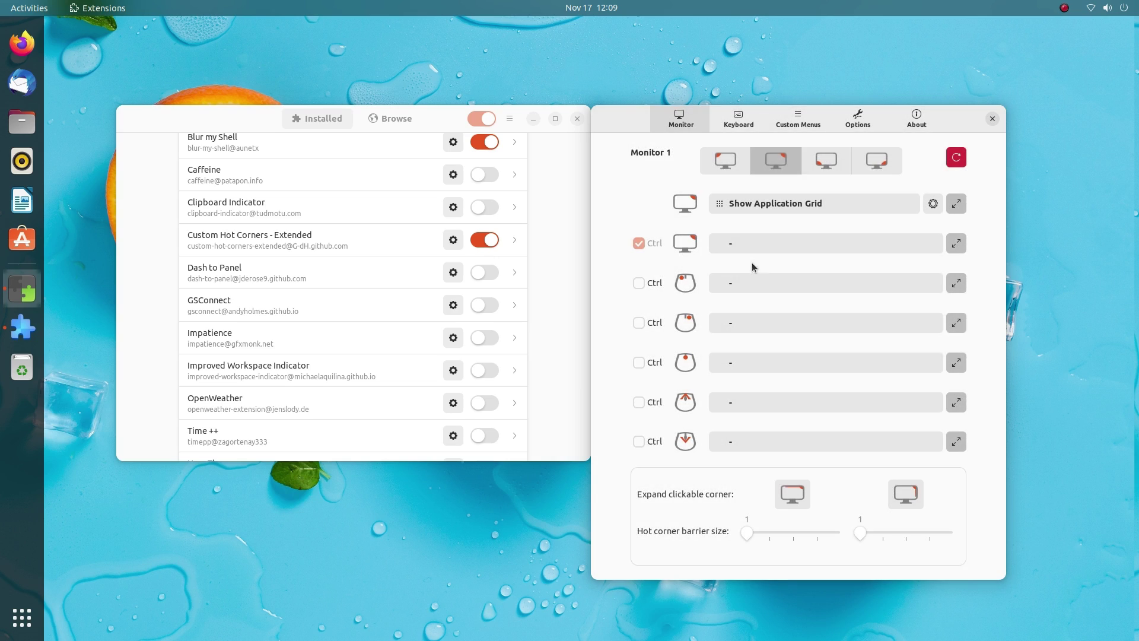
# Test the corner's application grid, dismiss it, and reopen the corner's action list
pyautogui.moveTo(1130, 5)
pyautogui.click(567, 148)
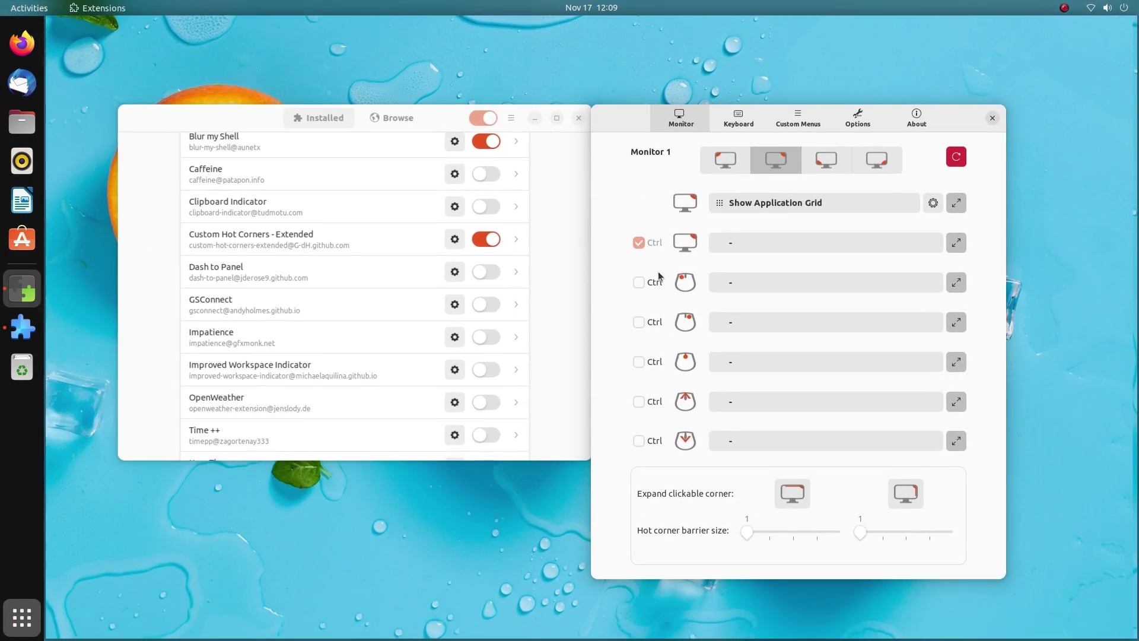
pyautogui.click(560, 145)
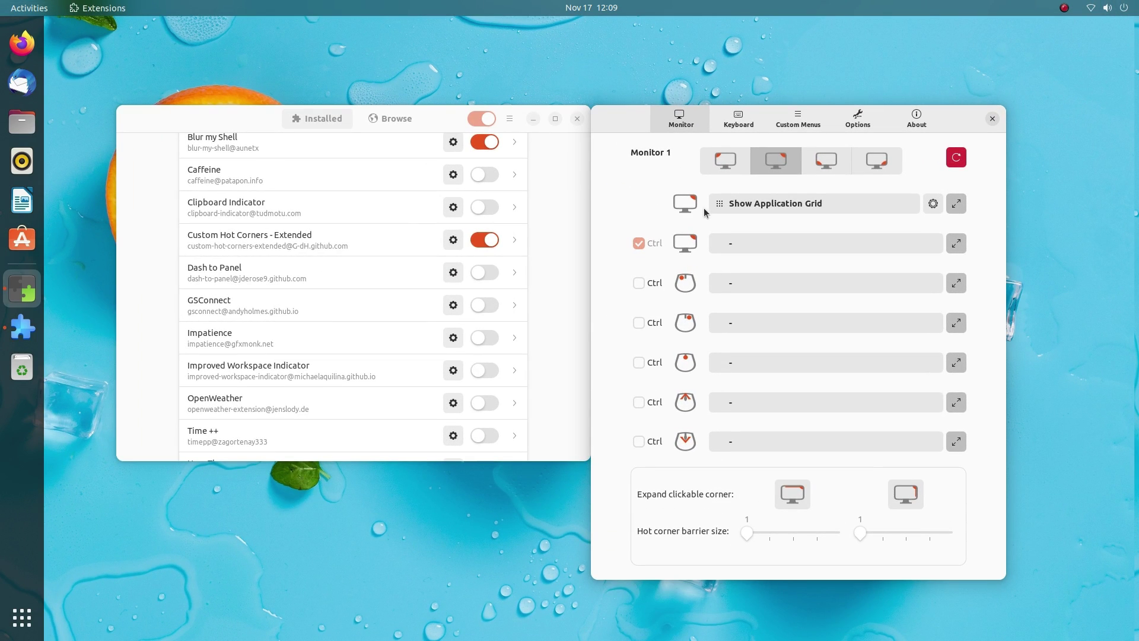
pyautogui.click(771, 209)
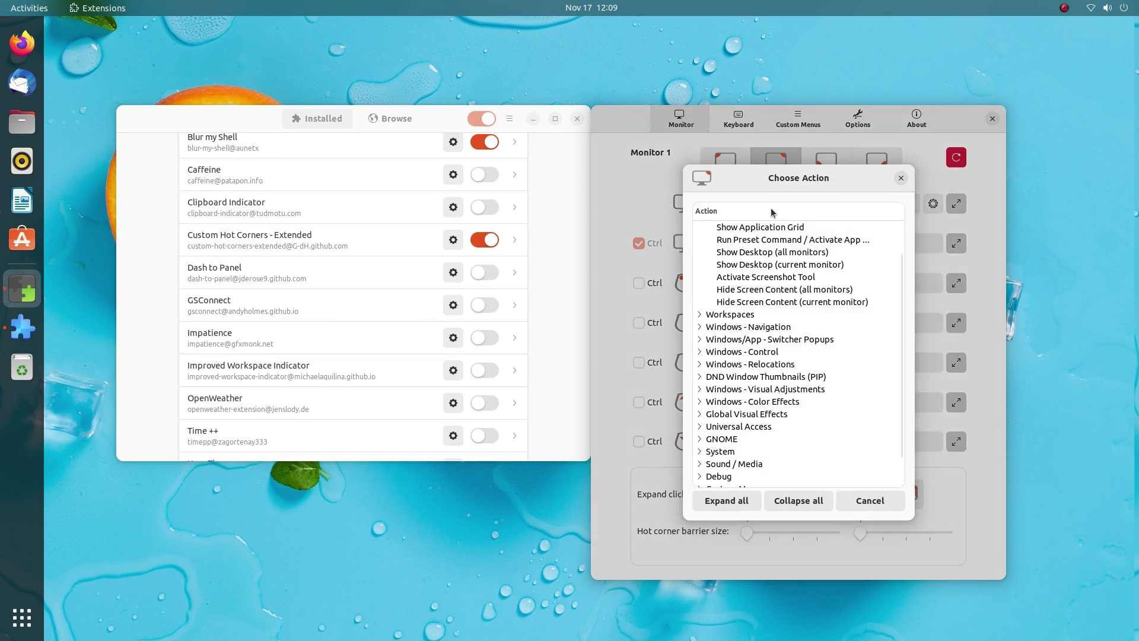
# Set the corner to Show Desktop (current monitor), test it, and restore the settings window
pyautogui.click(784, 265)
pyautogui.moveTo(1138, 0)
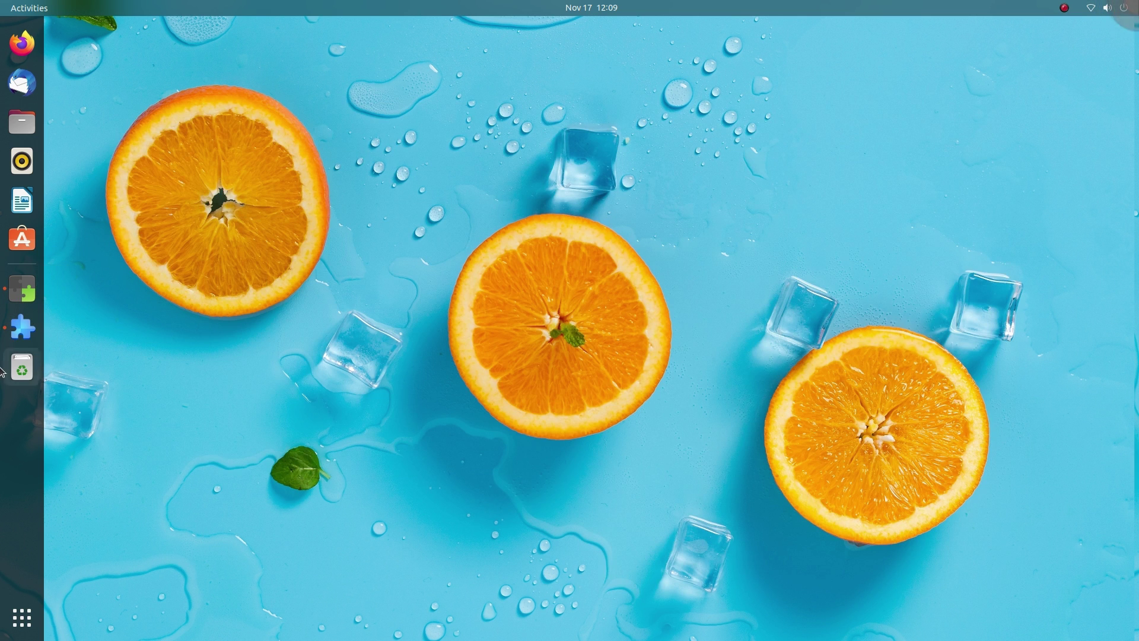
pyautogui.click(22, 328)
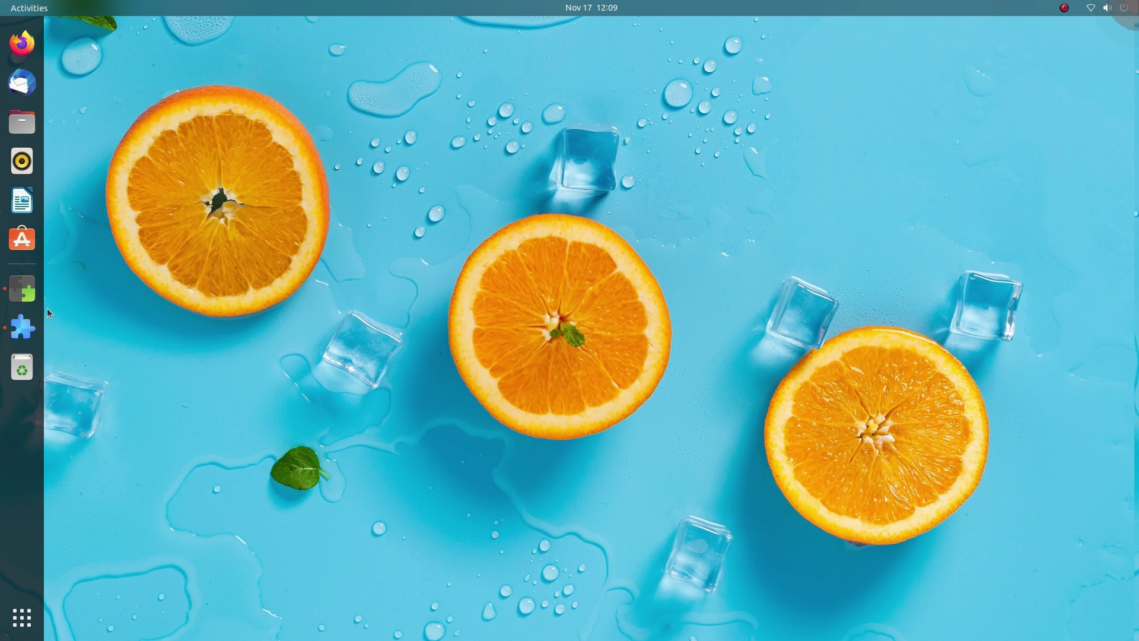
pyautogui.click(22, 289)
# Set the corner to Hide Screen Content (all monitors), test it, and bring content back
pyautogui.click(756, 199)
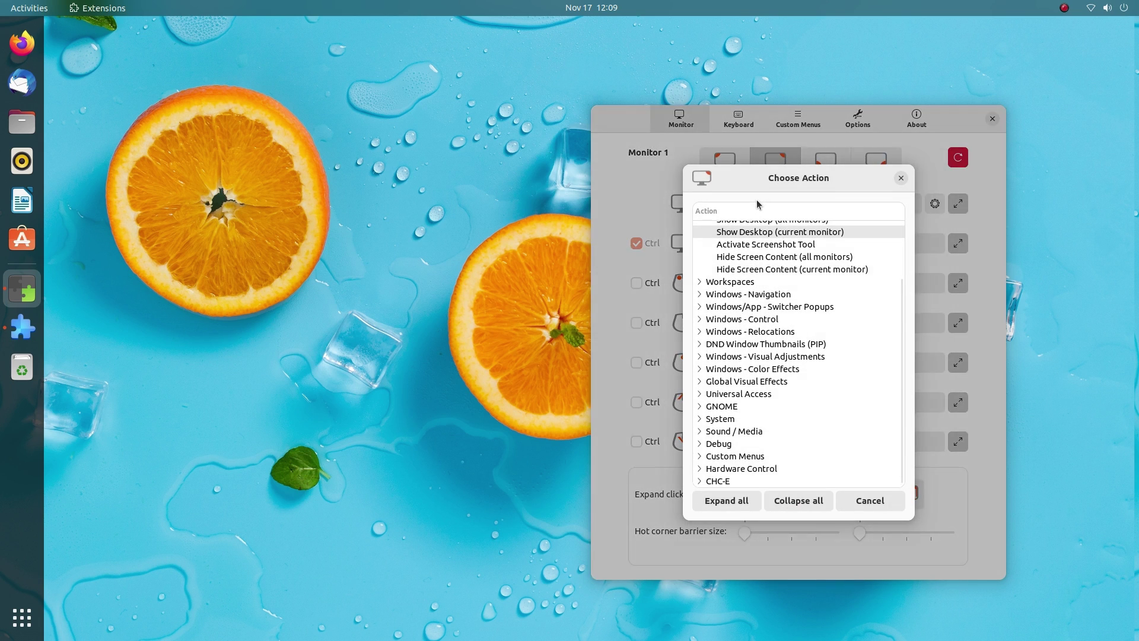
pyautogui.click(776, 259)
pyautogui.moveTo(1138, 0)
pyautogui.click(502, 315)
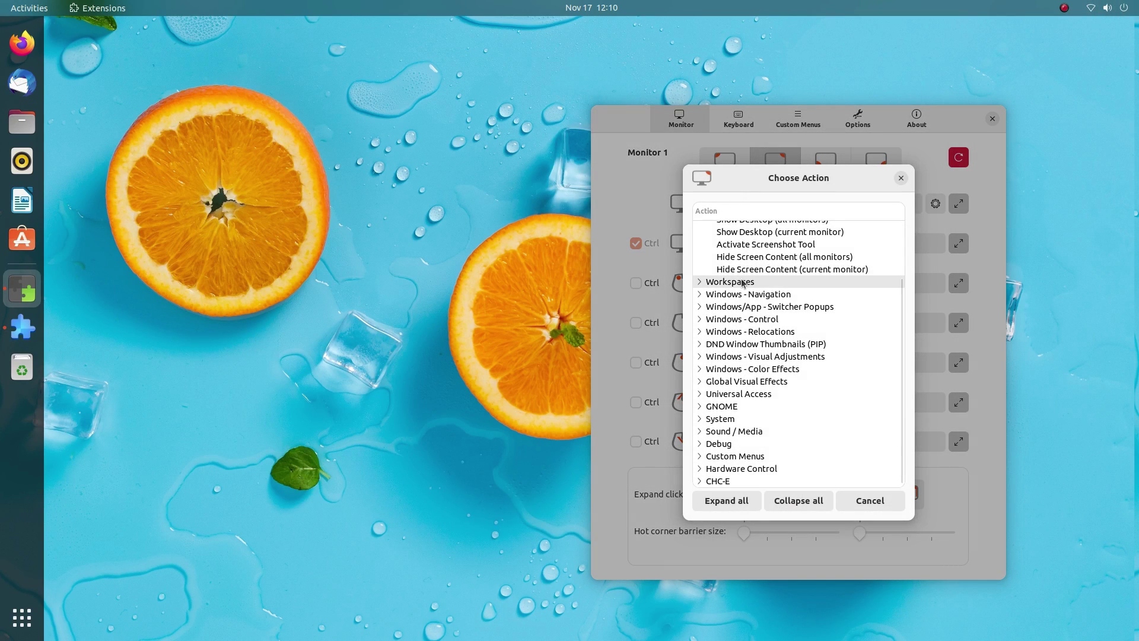
# Set the corner to Workspaces > Previous Workspace, test it, and return with Ctrl+Alt+Right
pyautogui.click(746, 282)
pyautogui.click(745, 294)
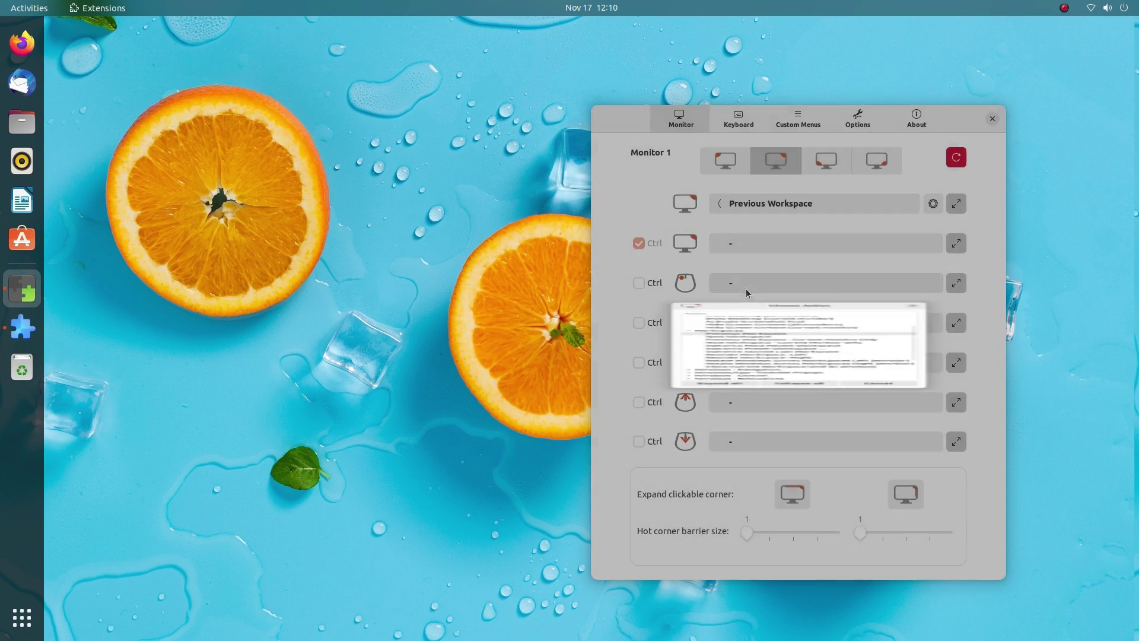
pyautogui.moveTo(1138, 0)
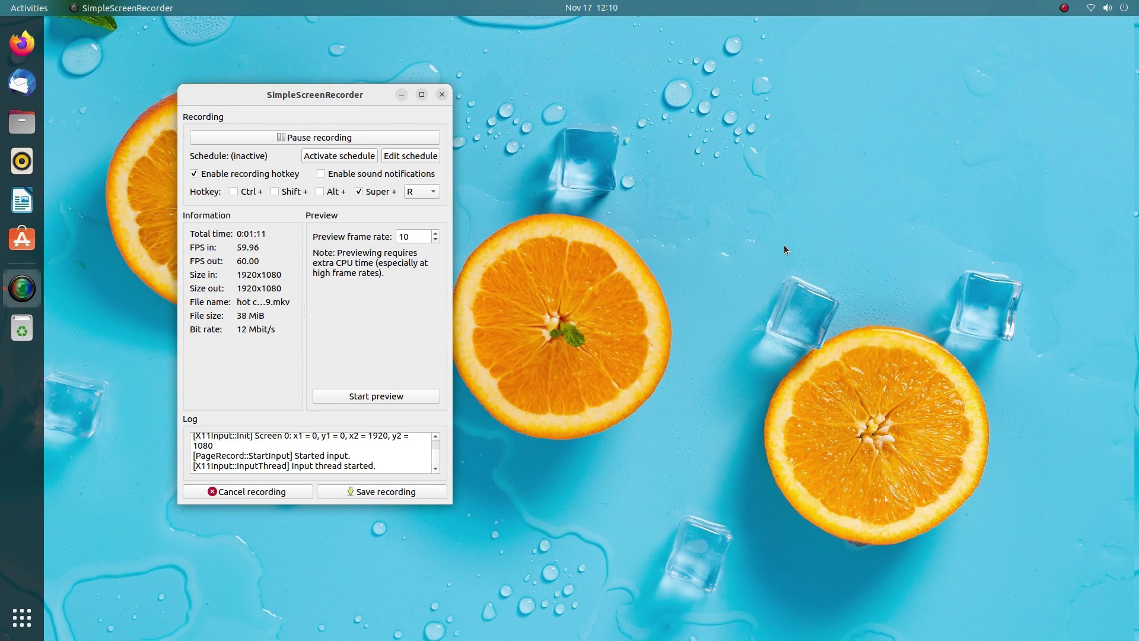
pyautogui.hotkey('ctrl', 'alt', 'Right')
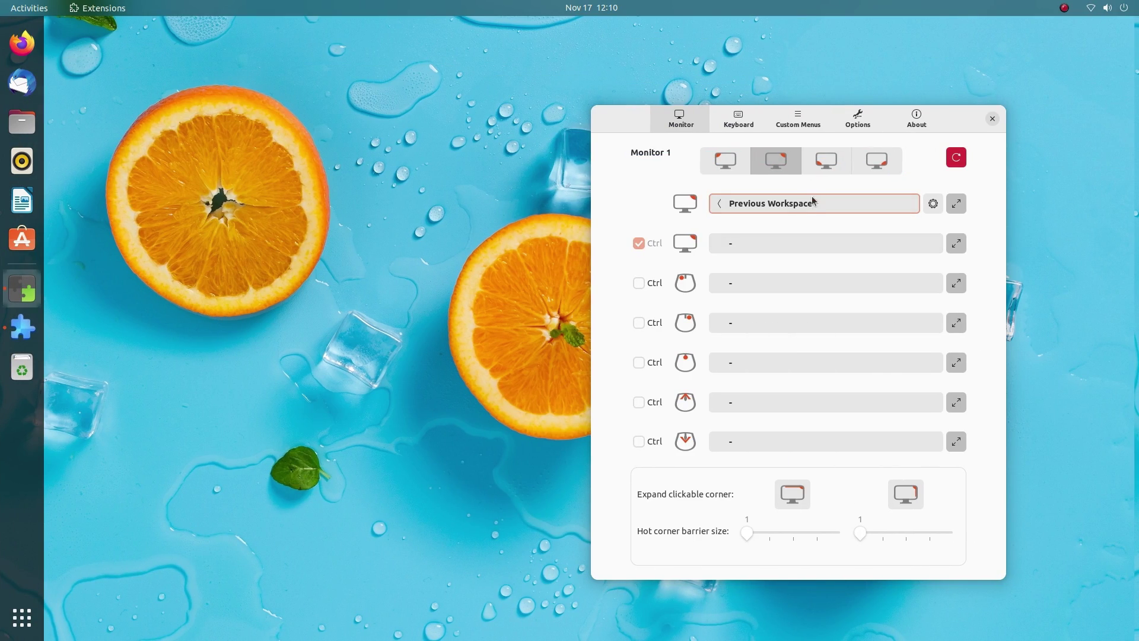
# Assign DND Window Thumbnails (PIP) > Minimize Window to Thumbnail to the top-right corner
pyautogui.click(812, 202)
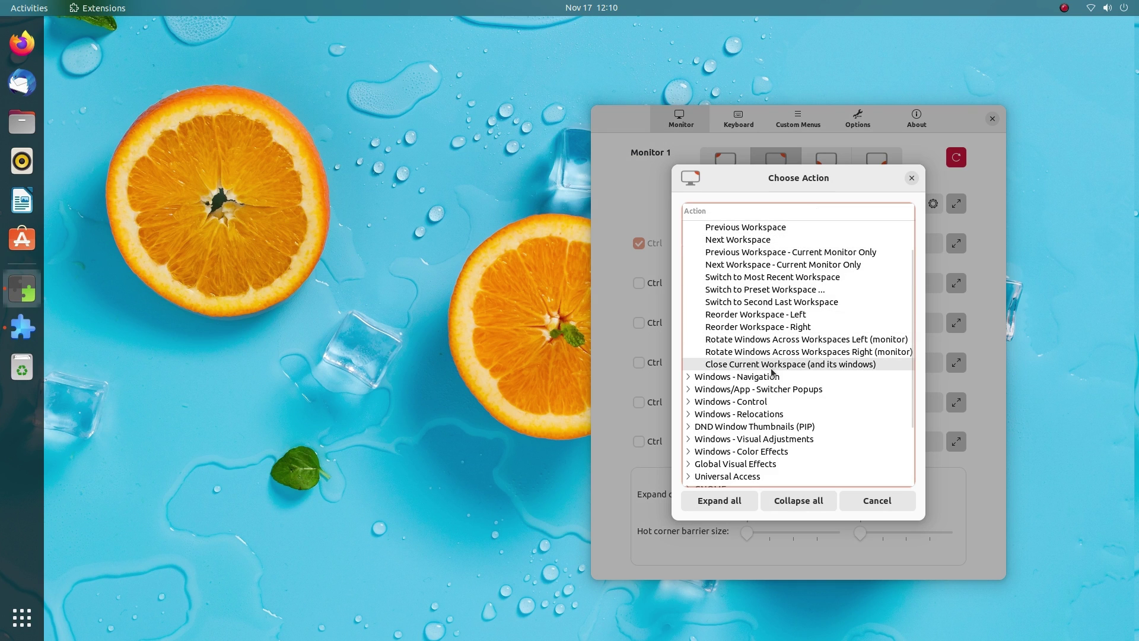
pyautogui.scroll(3, 772, 372)
pyautogui.click(714, 240)
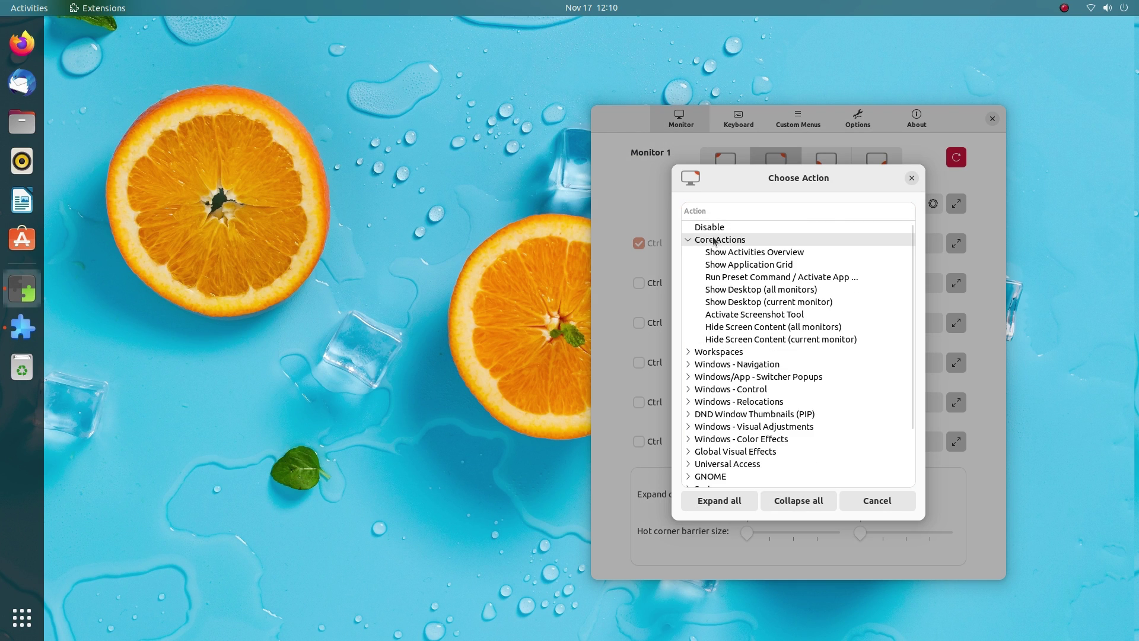
pyautogui.click(714, 240)
pyautogui.click(912, 178)
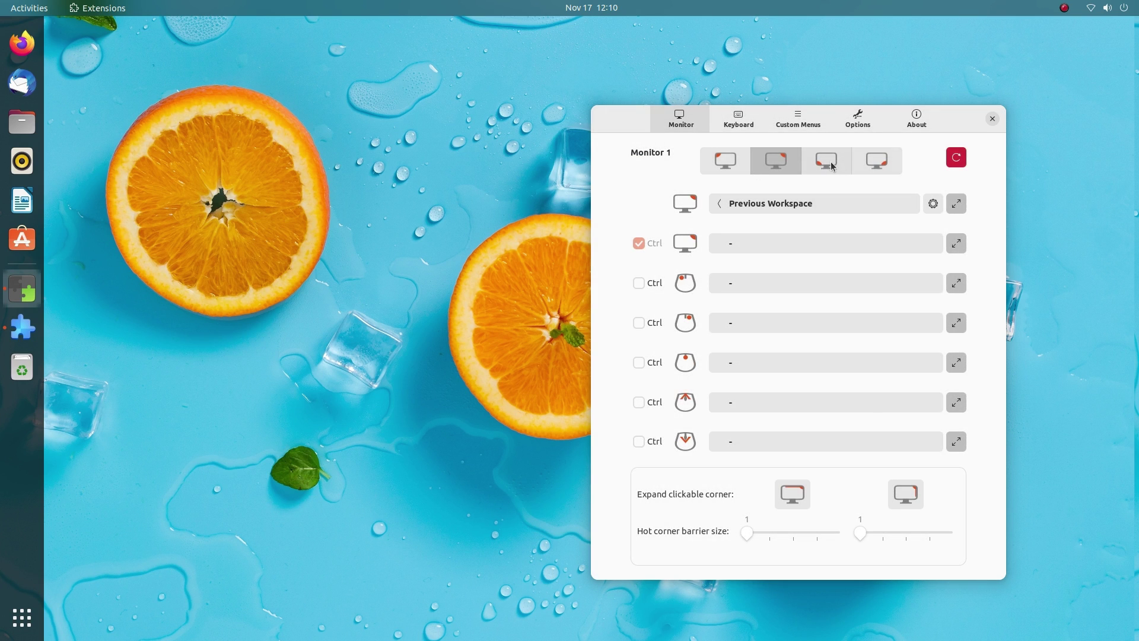
pyautogui.click(832, 166)
pyautogui.click(816, 203)
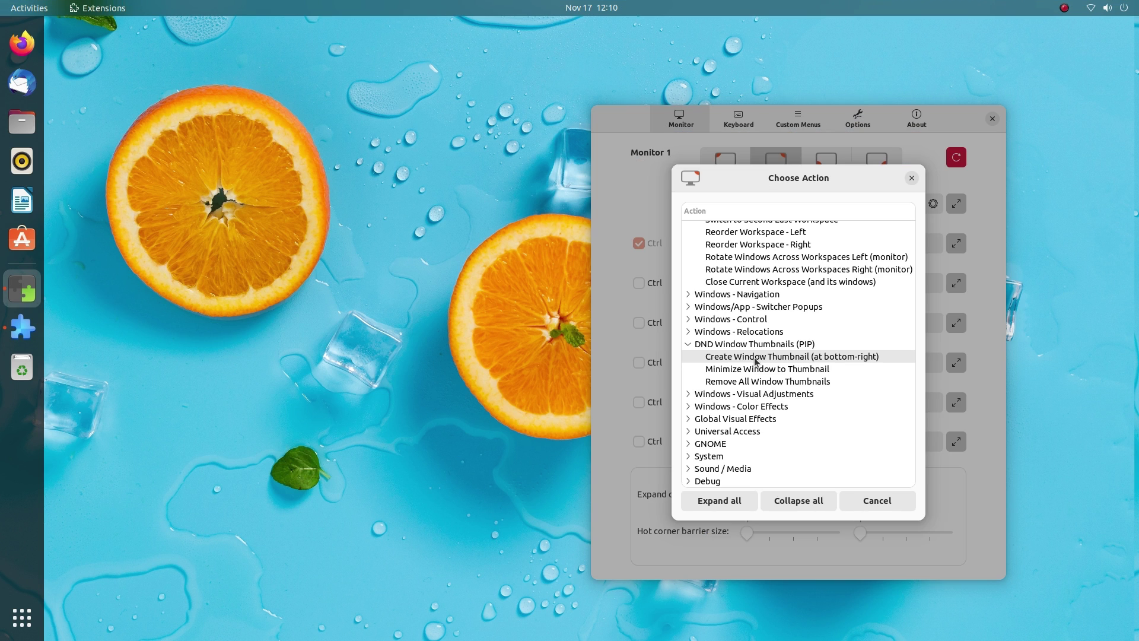
pyautogui.click(809, 369)
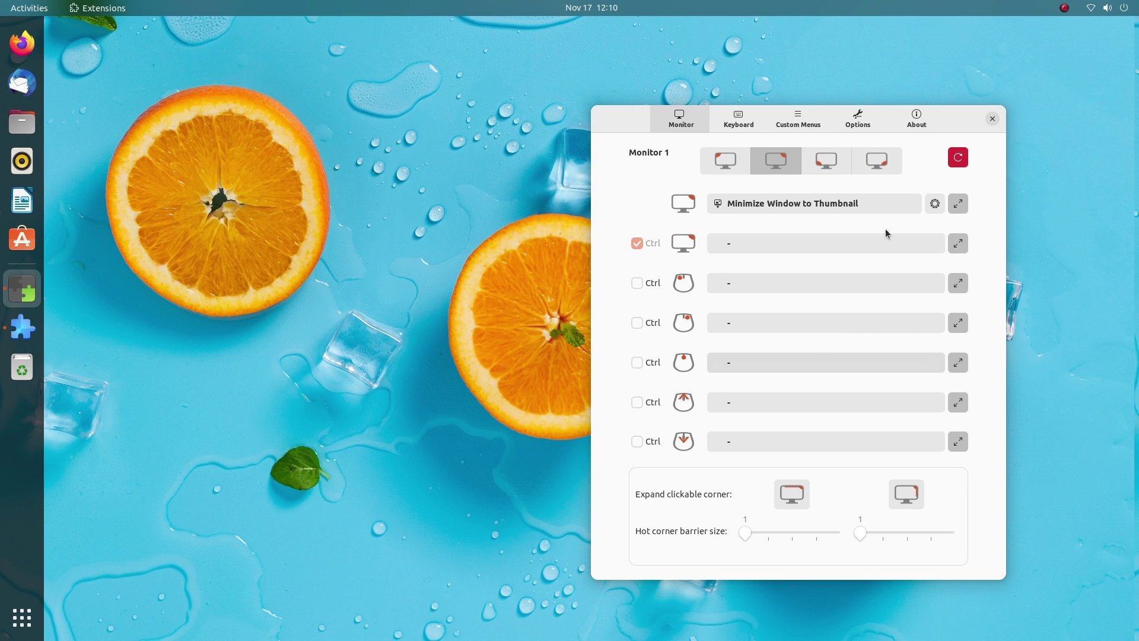
# Thumbnail the settings window via the corner, then open Files and Firefox on YouTube and thumbnail them
pyautogui.moveTo(947, 122); pyautogui.dragTo(613, 148)
pyautogui.moveTo(1138, 0)
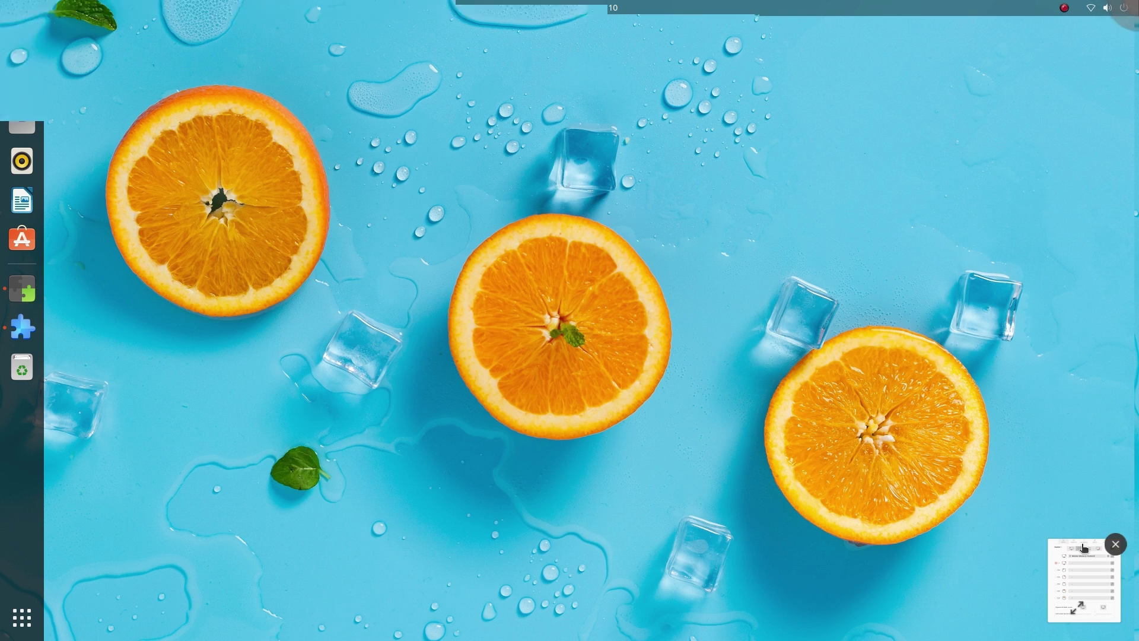
pyautogui.click(22, 123)
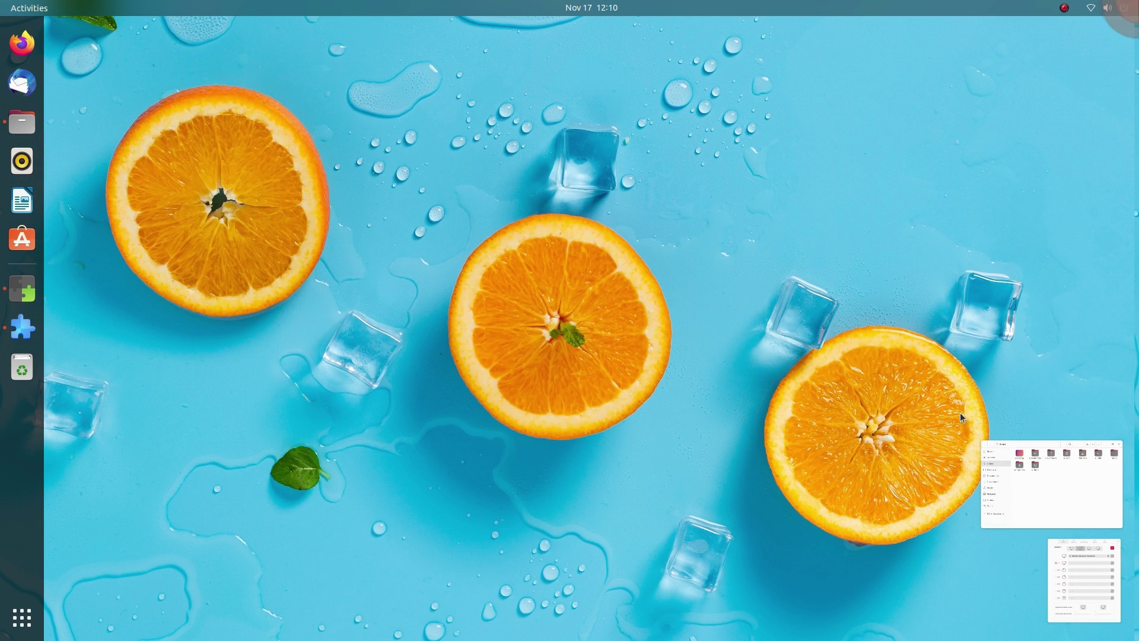
pyautogui.moveTo(999, 483)
pyautogui.click(22, 42)
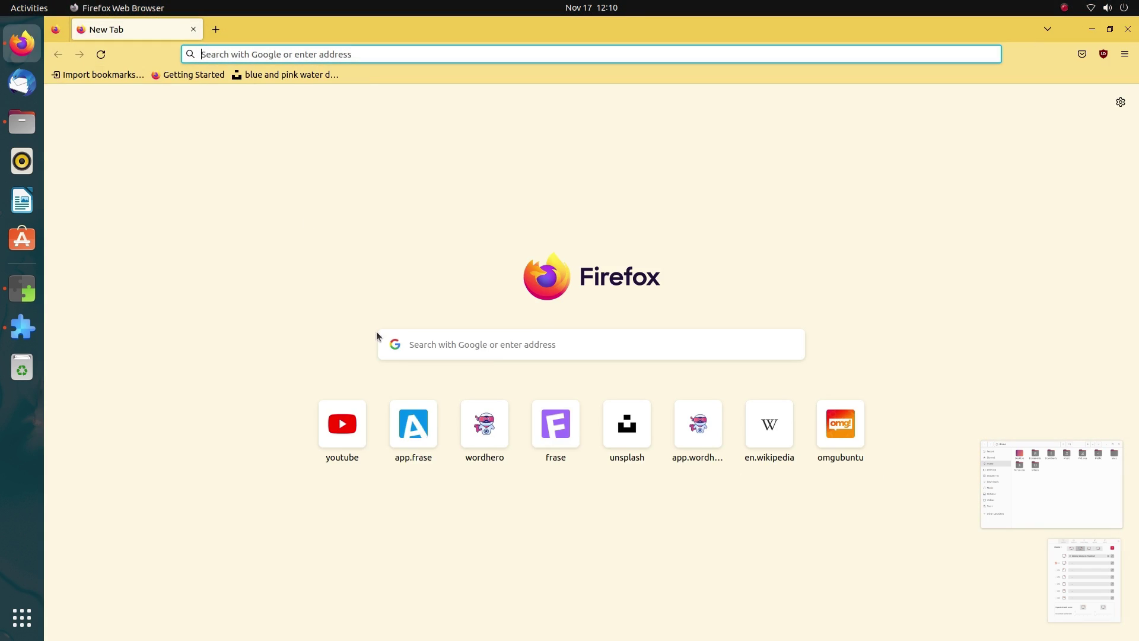
pyautogui.click(323, 448)
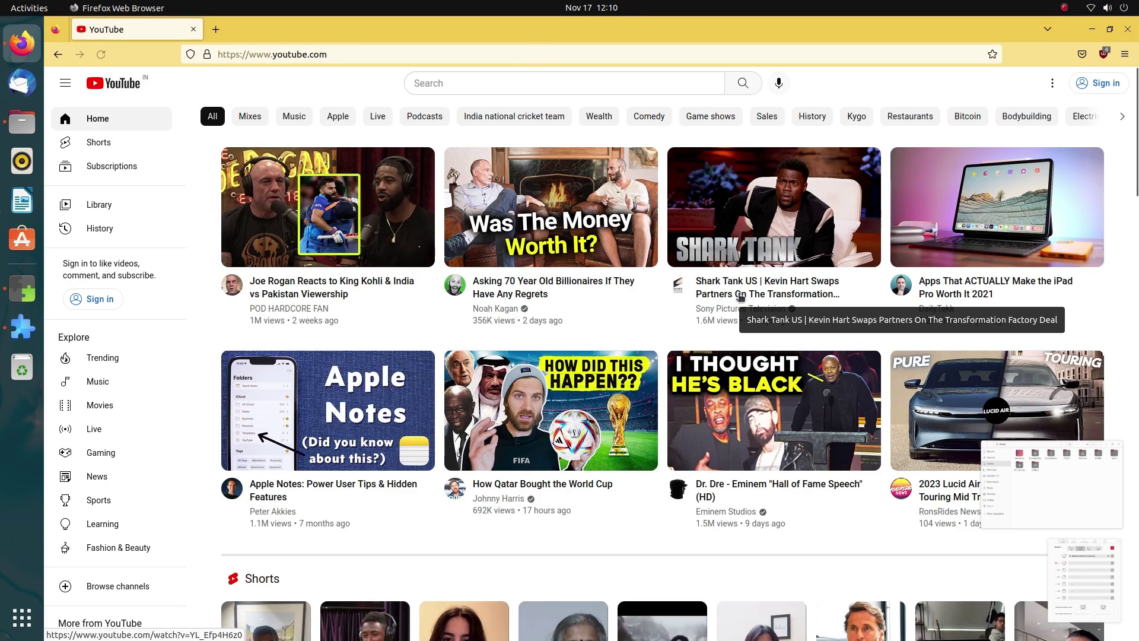
pyautogui.moveTo(1138, 0)
# Restore the Files and Firefox thumbnails, unmaximize Firefox, then close both windows
pyautogui.click(1053, 498)
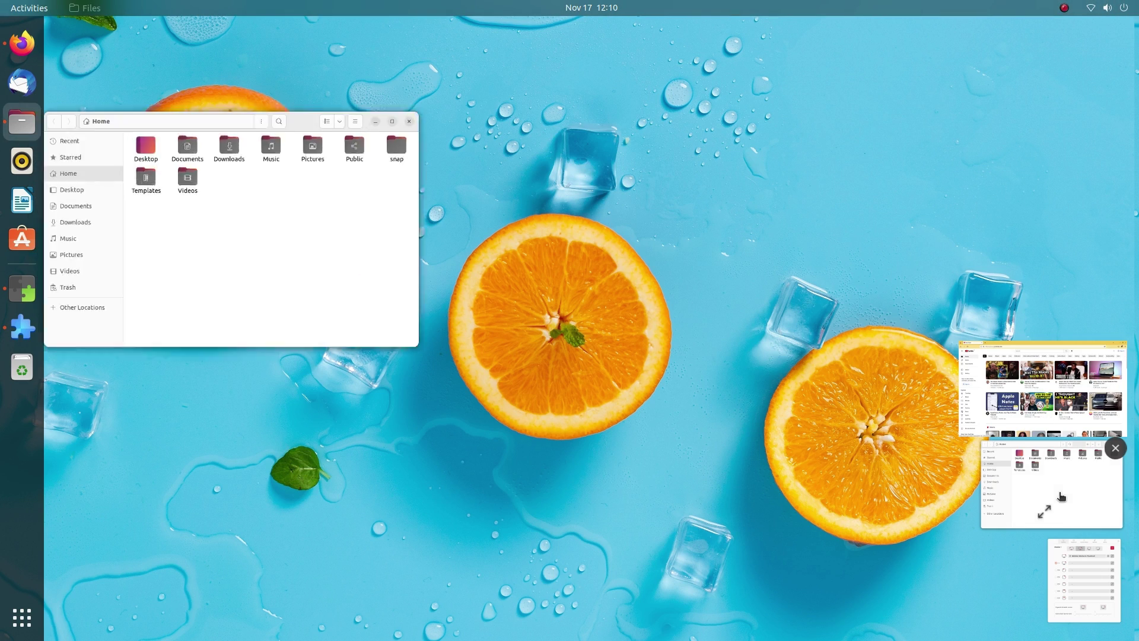
pyautogui.click(1059, 386)
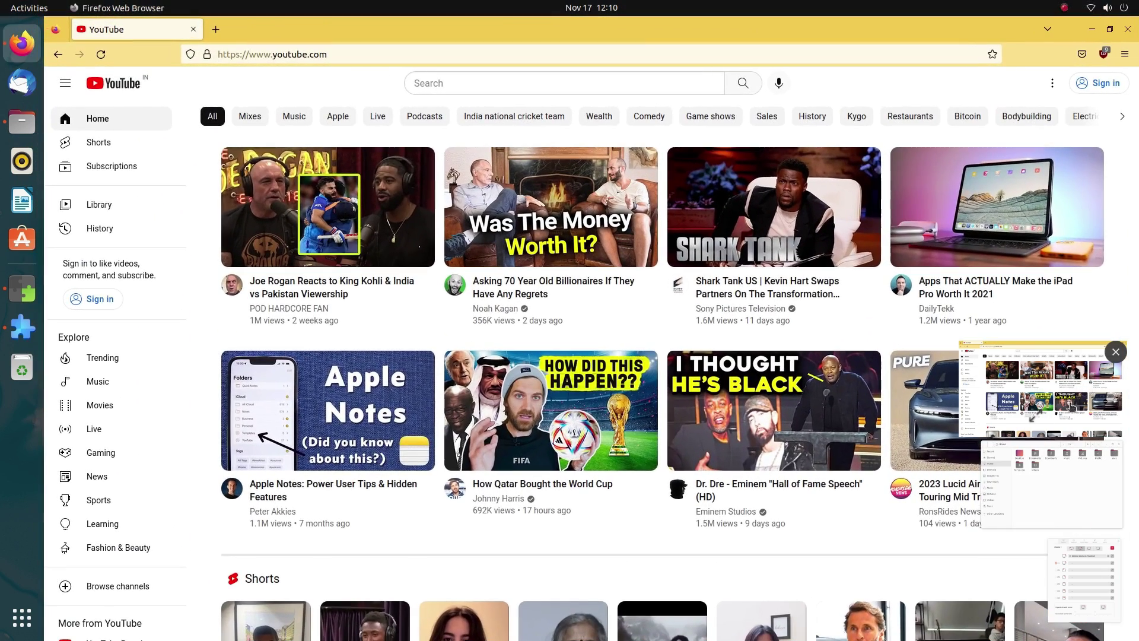
pyautogui.click(1060, 385)
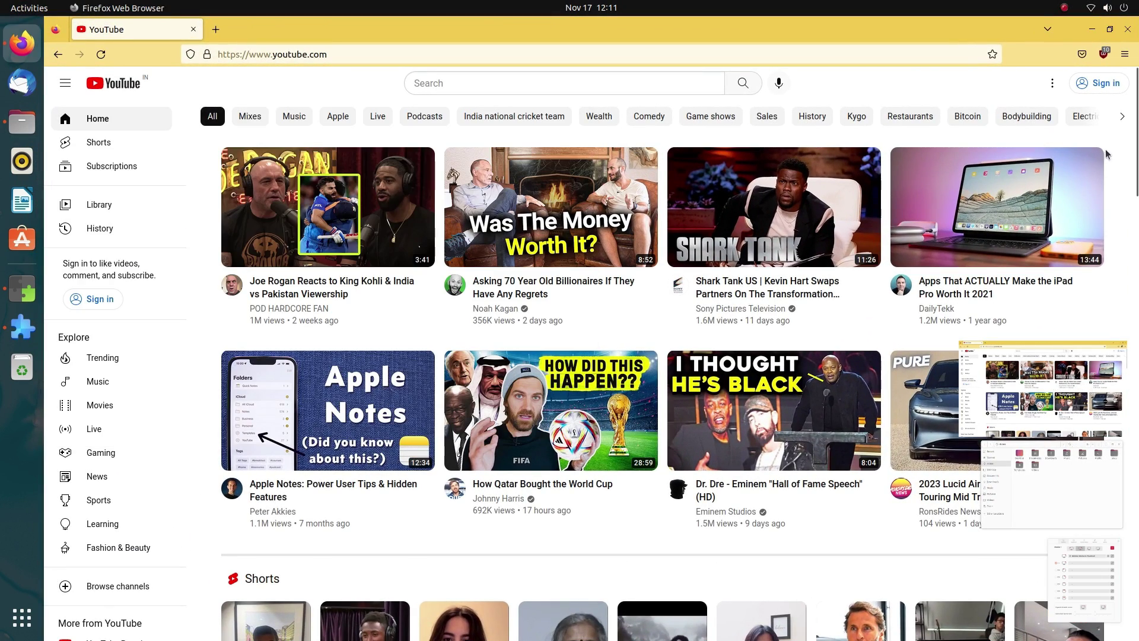
pyautogui.click(1109, 31)
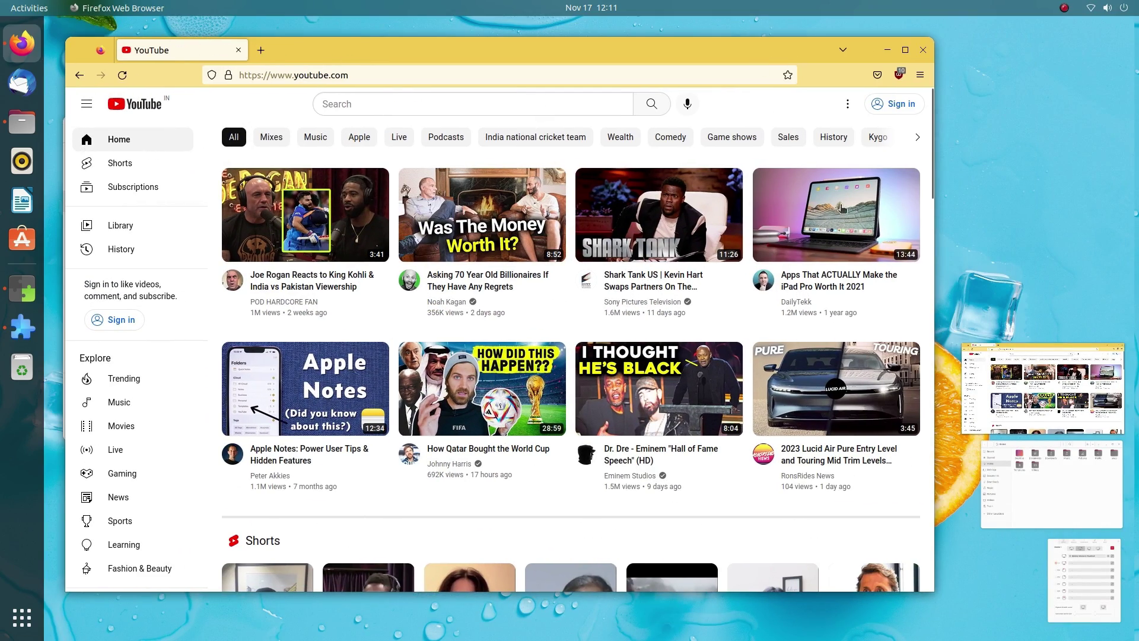
pyautogui.moveTo(1071, 607)
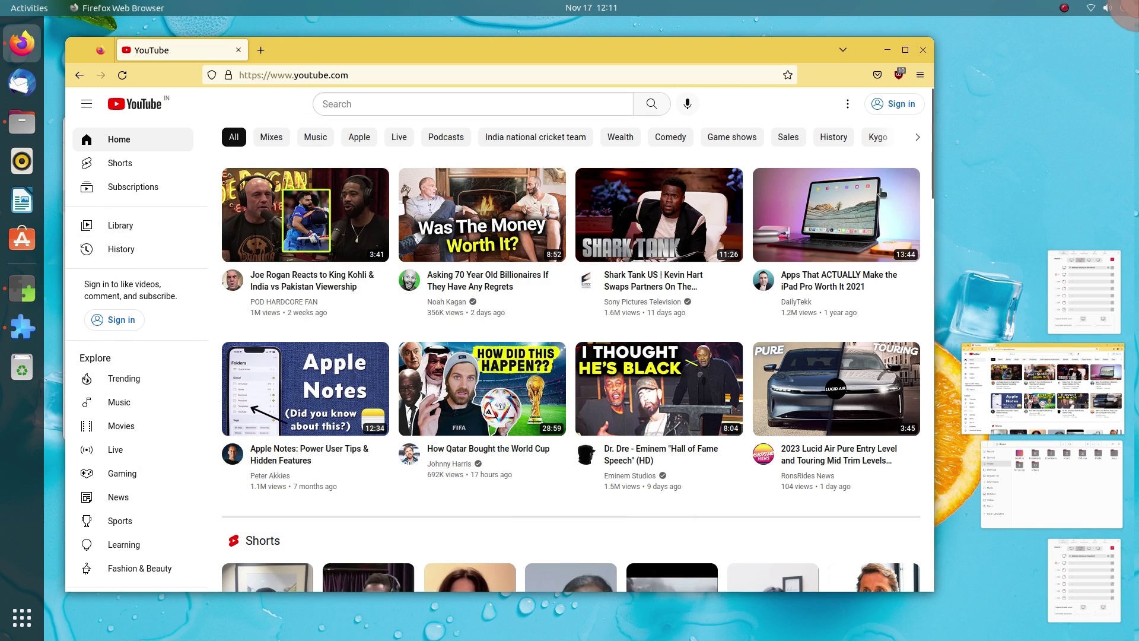
pyautogui.click(923, 50)
pyautogui.click(577, 129)
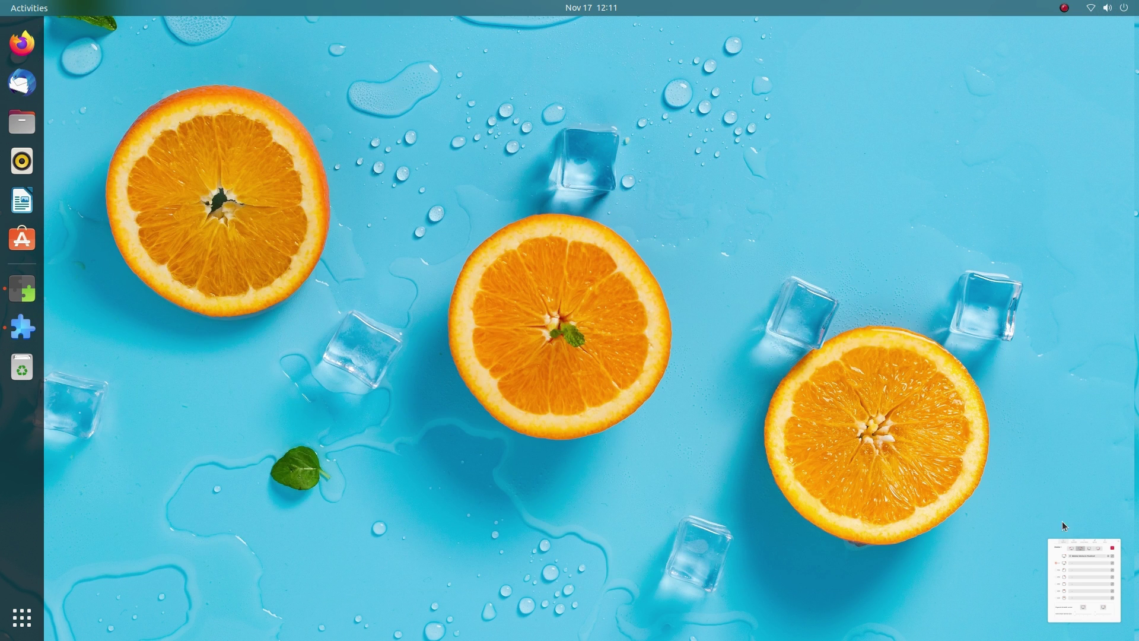
# Restore the settings window and set the corner to GNOME > Toggle Dark Gtk Theme, then test it
pyautogui.click(1083, 569)
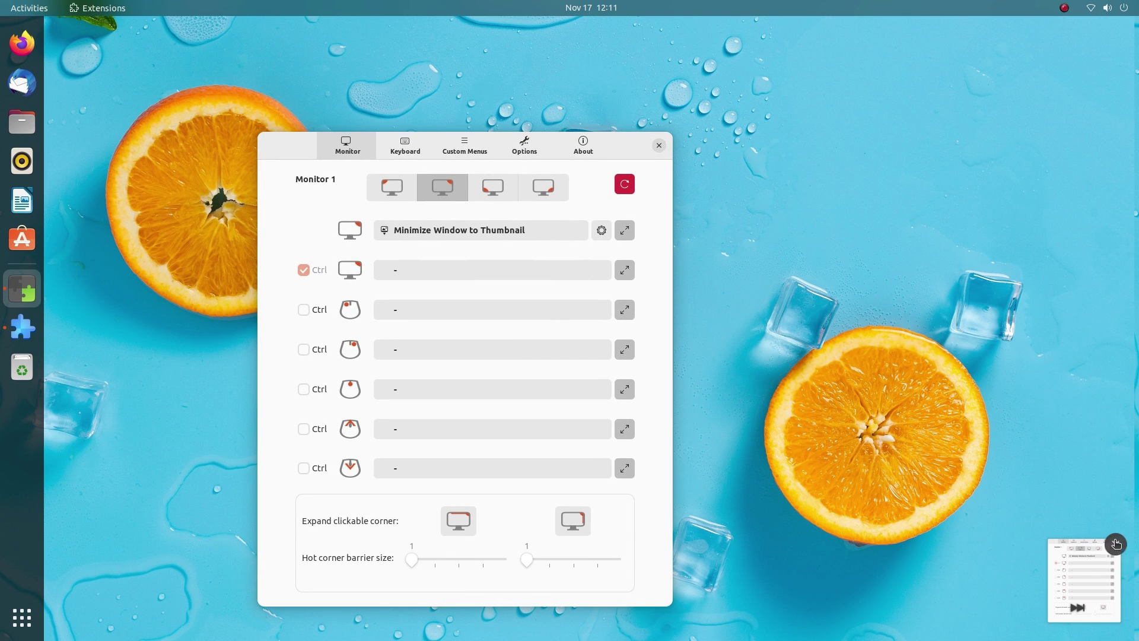
pyautogui.click(546, 229)
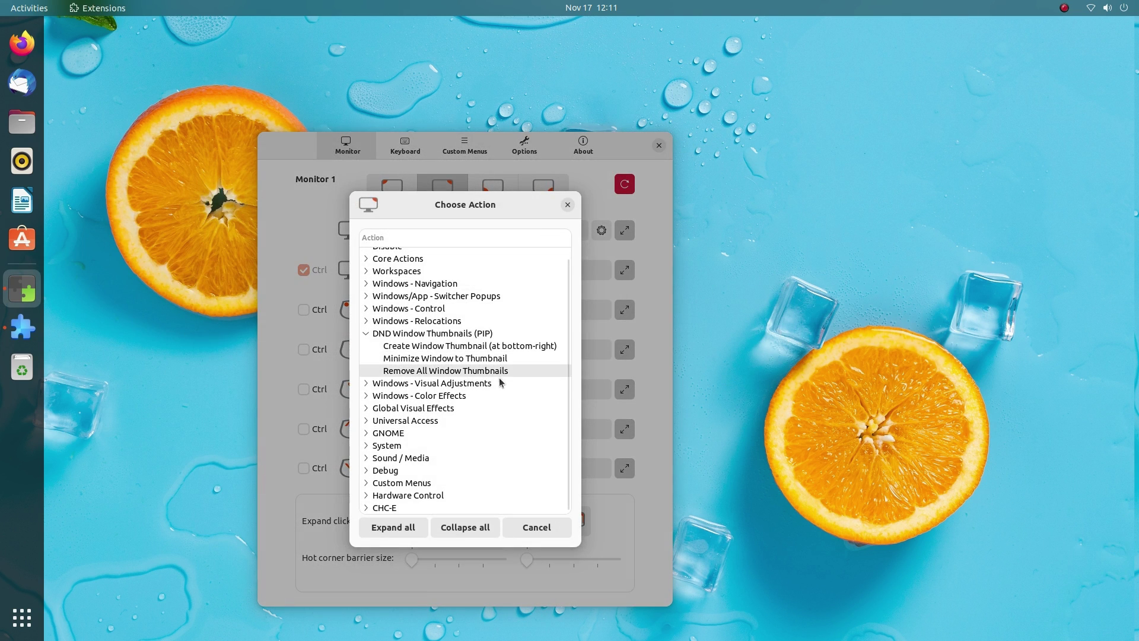
pyautogui.click(429, 434)
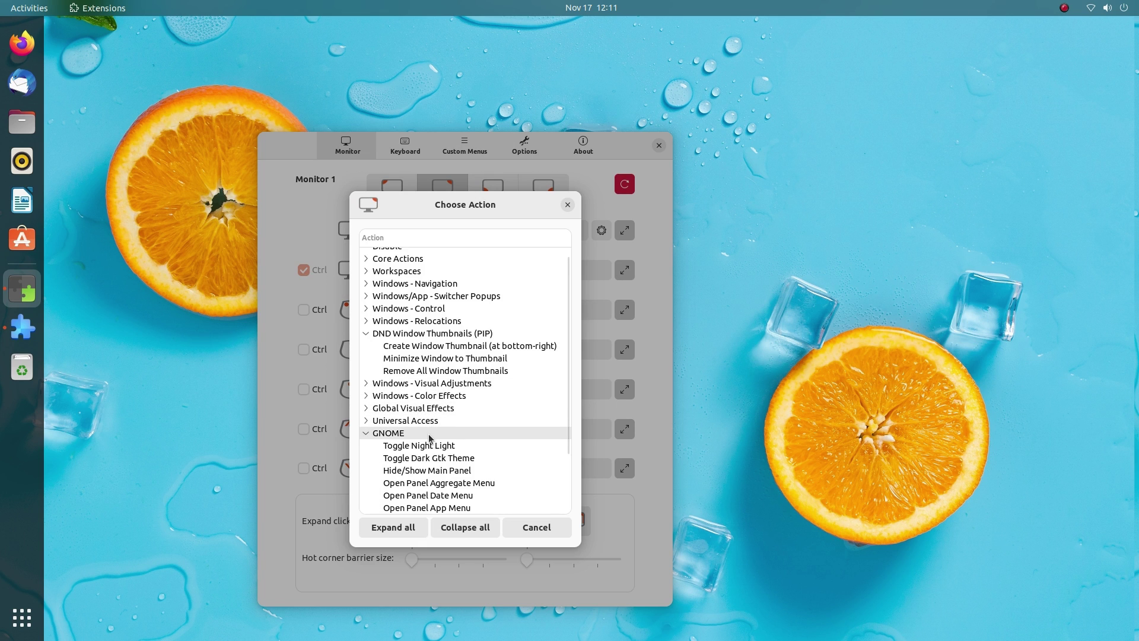
pyautogui.scroll(-3, 442, 446)
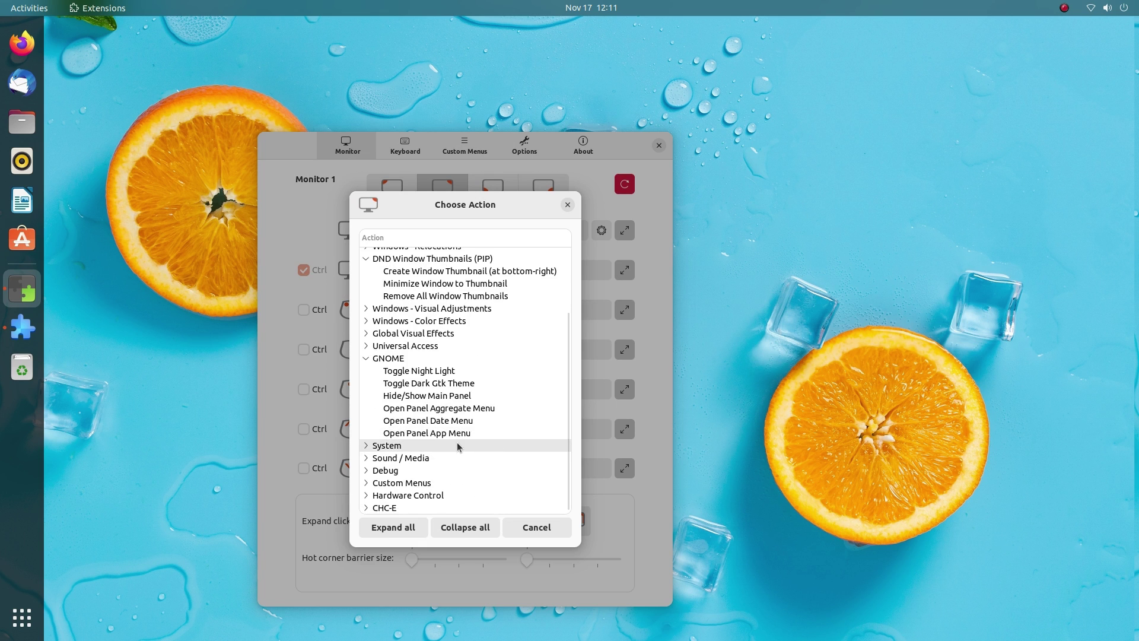
pyautogui.click(458, 383)
pyautogui.moveTo(1138, 0)
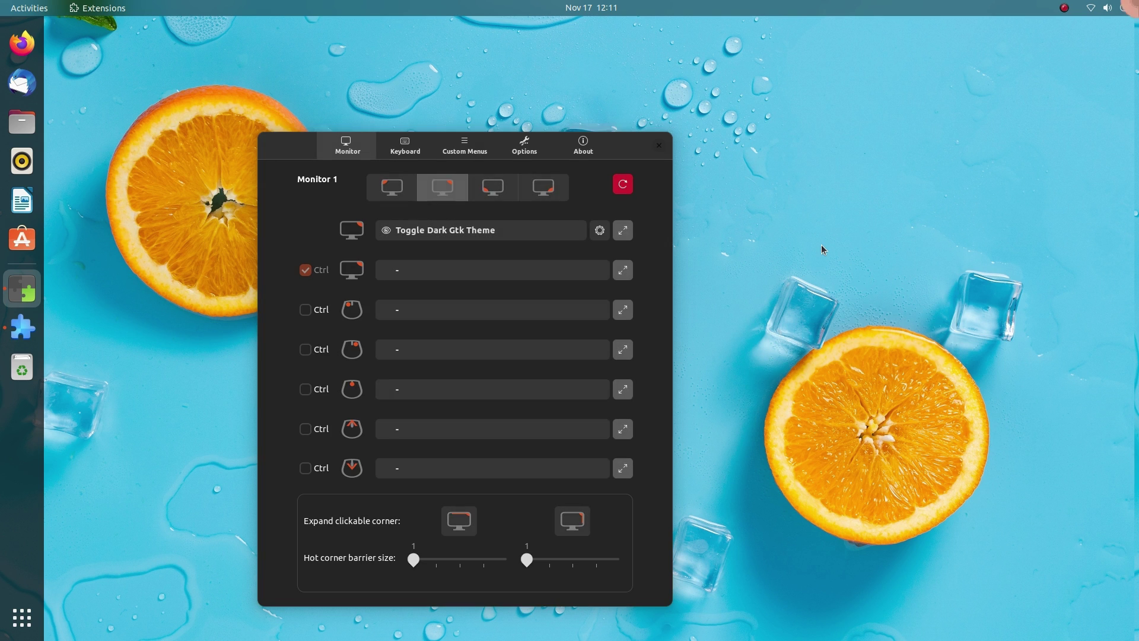
# Change the corner action to Sound / Media > Volume Up and test it
pyautogui.click(415, 231)
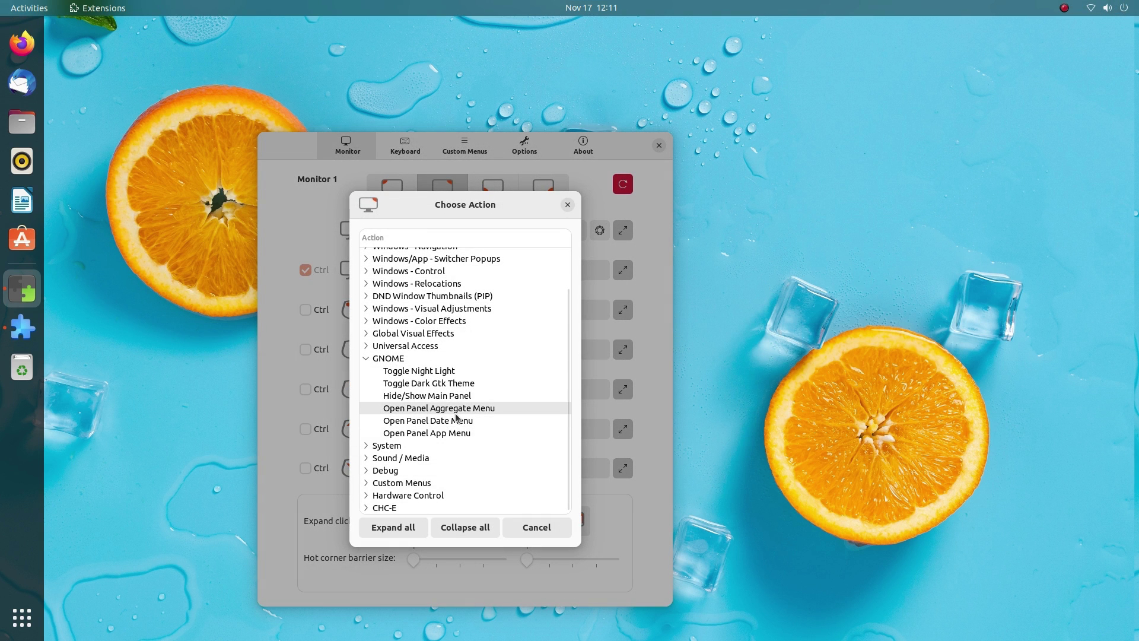
pyautogui.click(442, 444)
pyautogui.scroll(-1, 441, 424)
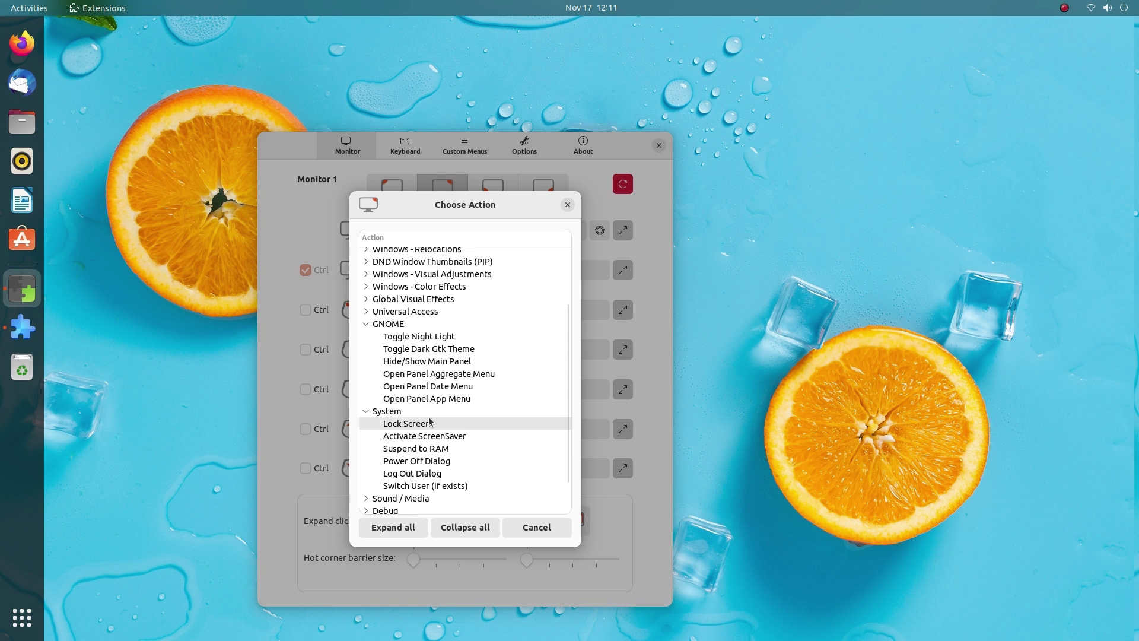
pyautogui.scroll(-1, 443, 454)
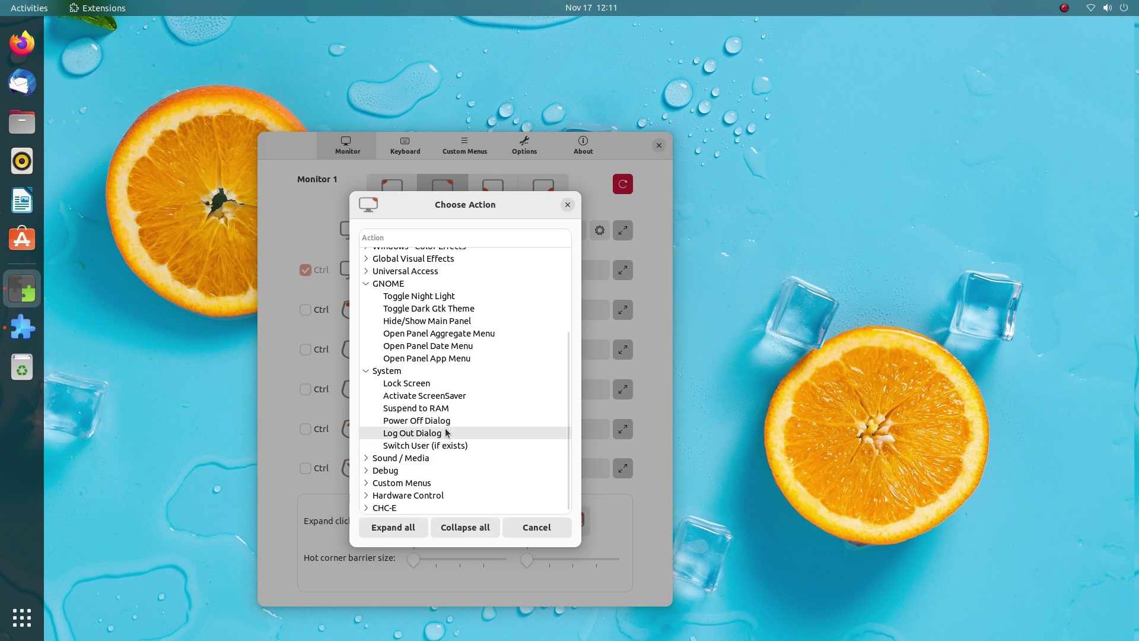
pyautogui.click(444, 458)
pyautogui.scroll(-3, 446, 439)
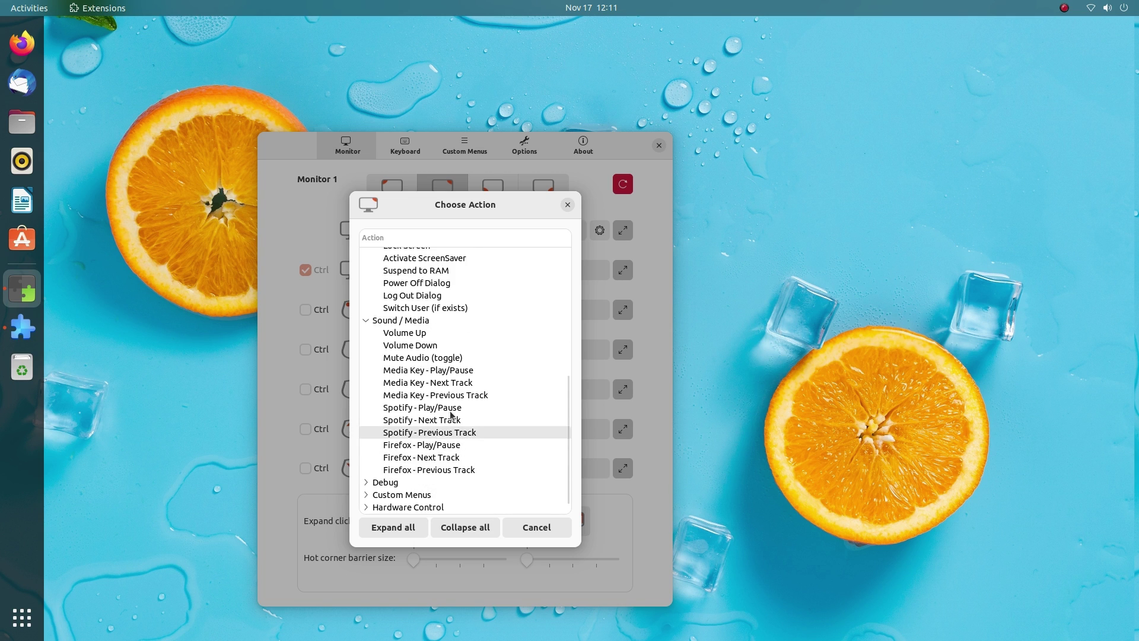
pyautogui.click(468, 332)
pyautogui.moveTo(1138, 0)
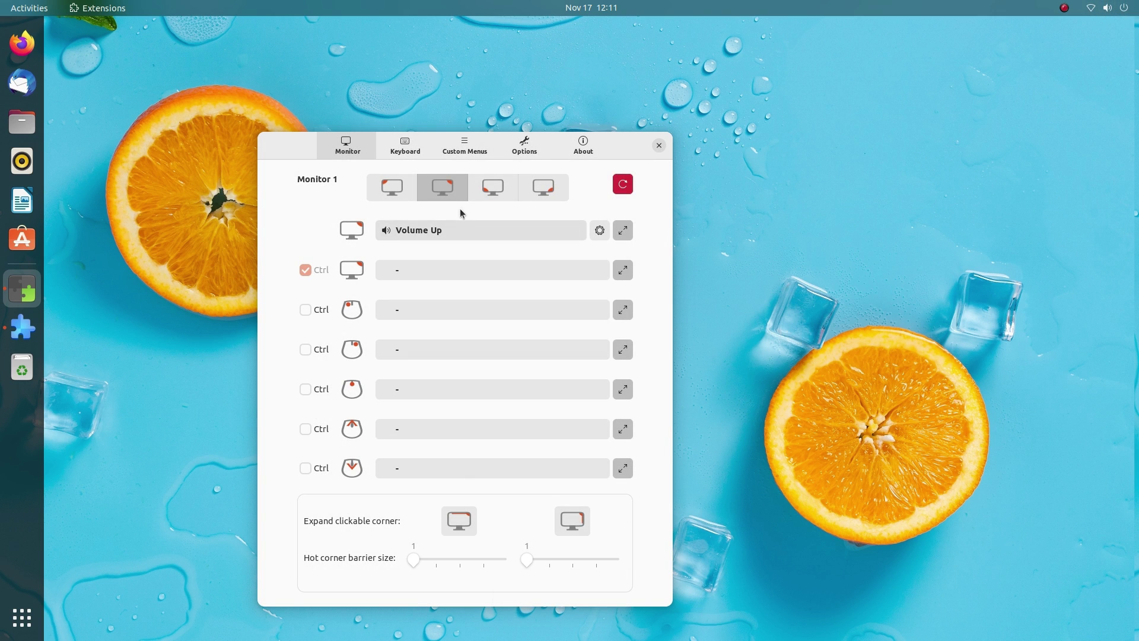
# Set the top-right corner's action to Spotify - Next Track
pyautogui.click(460, 229)
pyautogui.press('super+a')
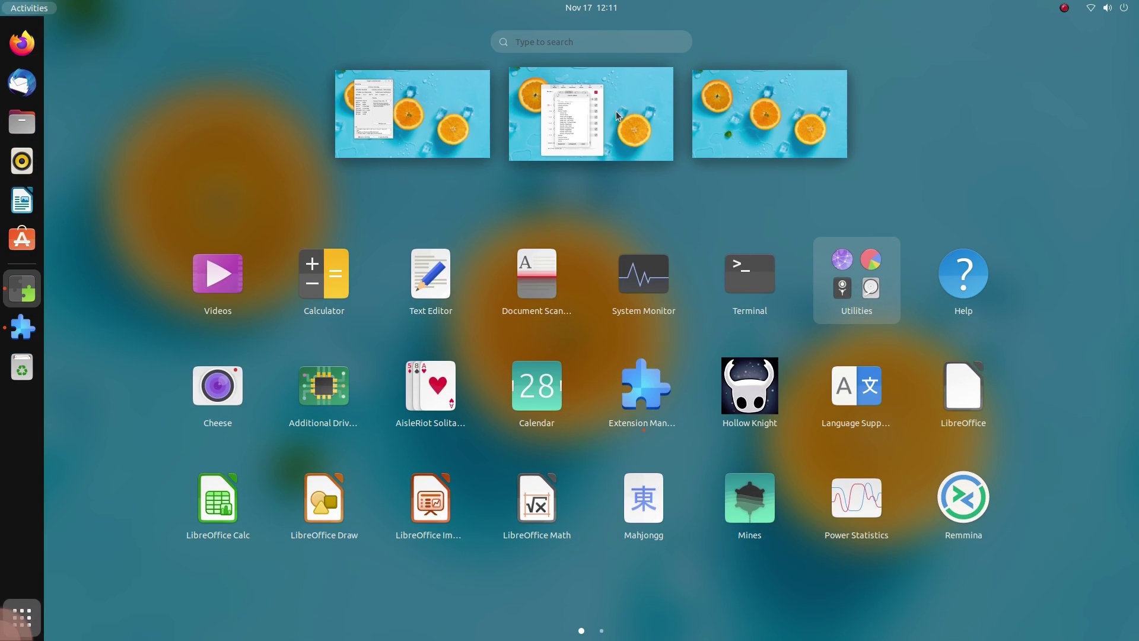
pyautogui.press('Escape')
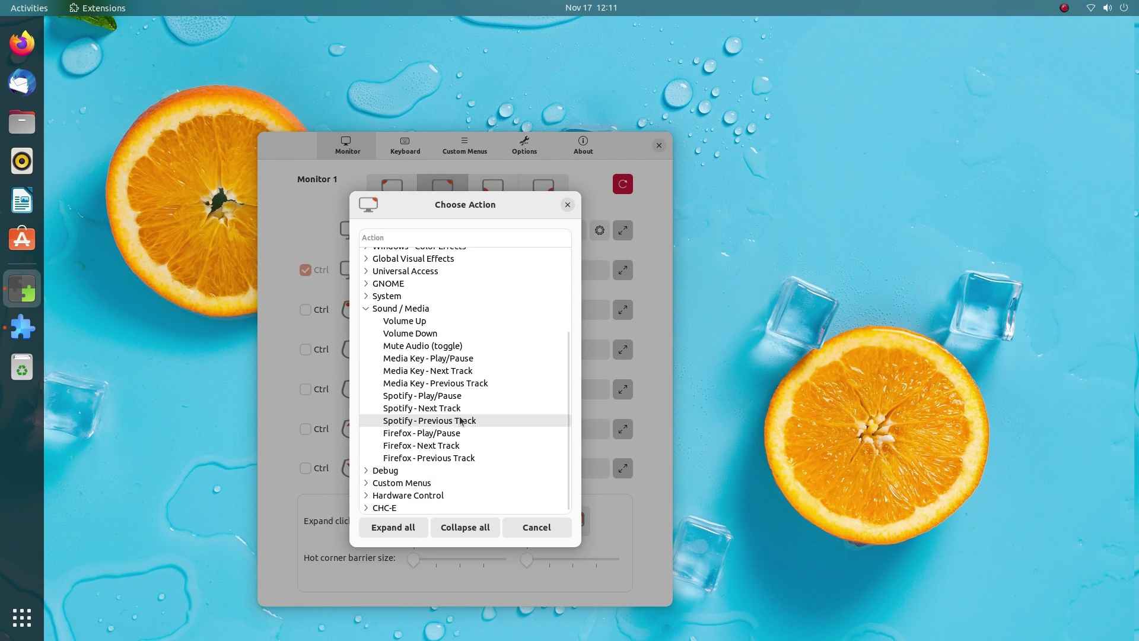
pyautogui.click(442, 408)
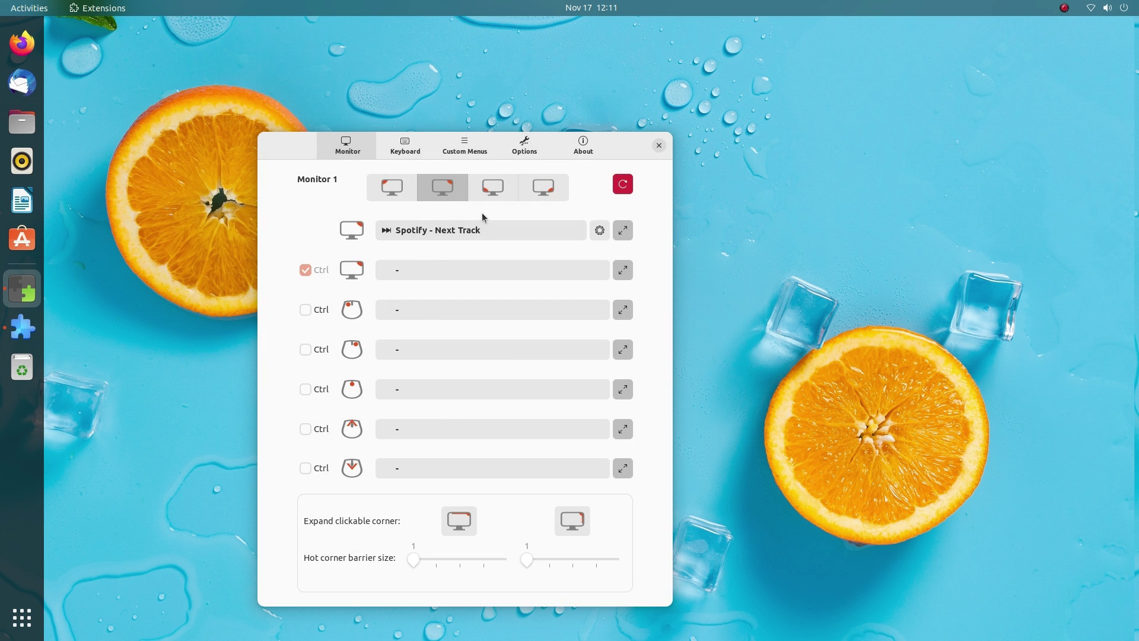